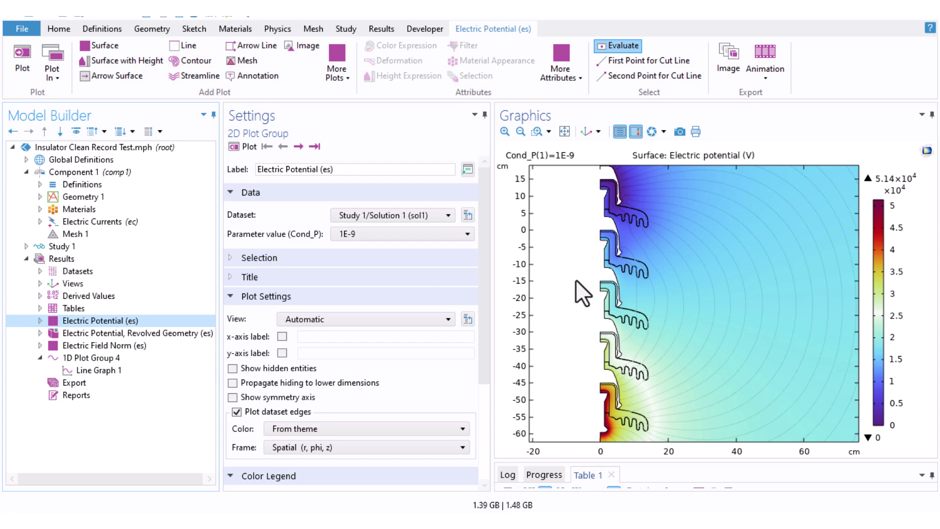
- Inspect the electric potential plot around the clean insulator's sheds, and open 1D Plot Group 4
middle_drag(626, 353, 583, 248)
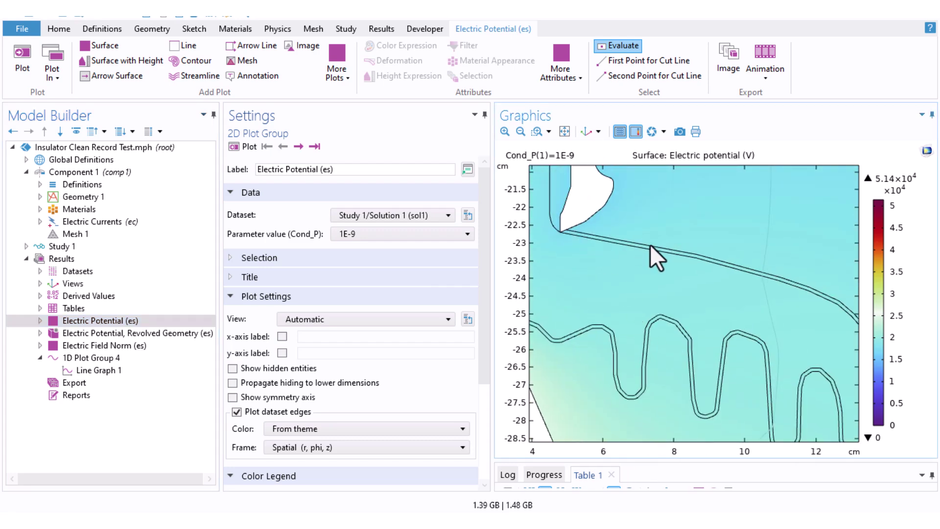
middle_drag(560, 330, 623, 367)
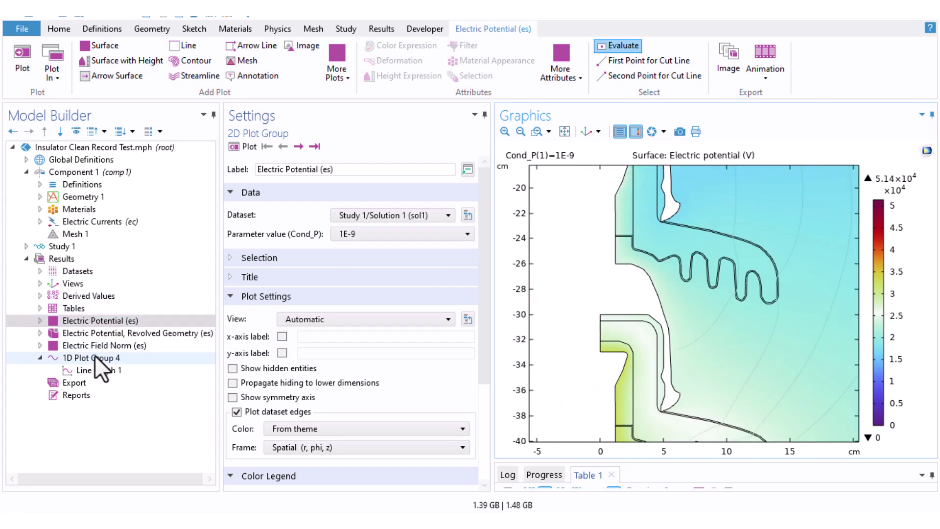
click(95, 357)
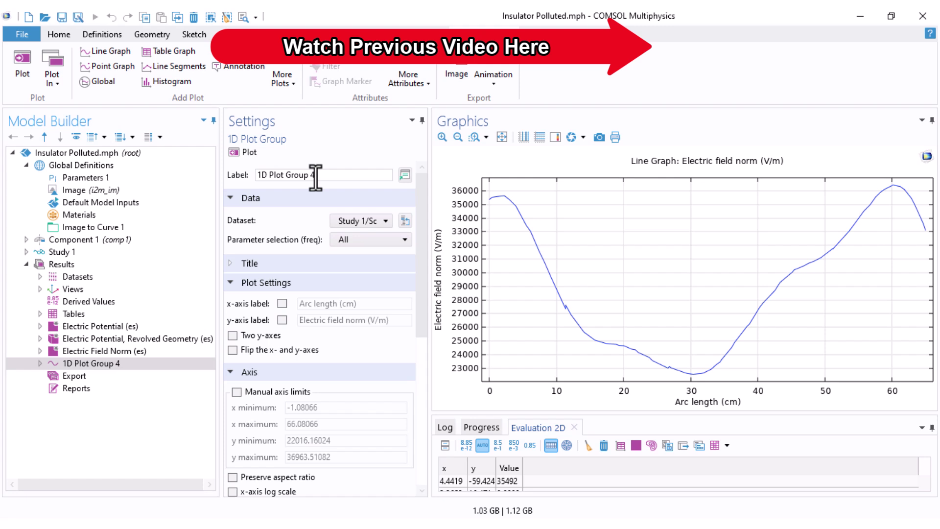
- Collapse Global Definitions in the model tree and open the Geometry 1 sequence under Component 1
click(27, 165)
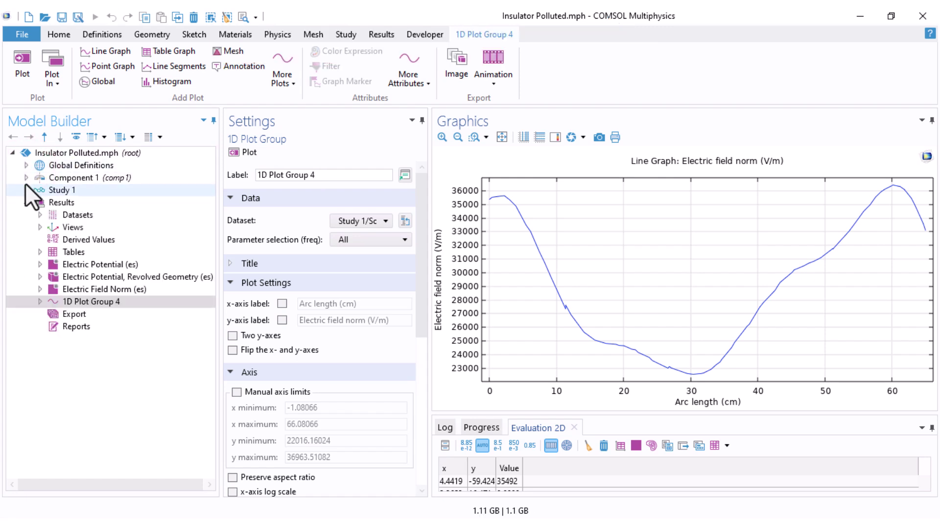
click(26, 179)
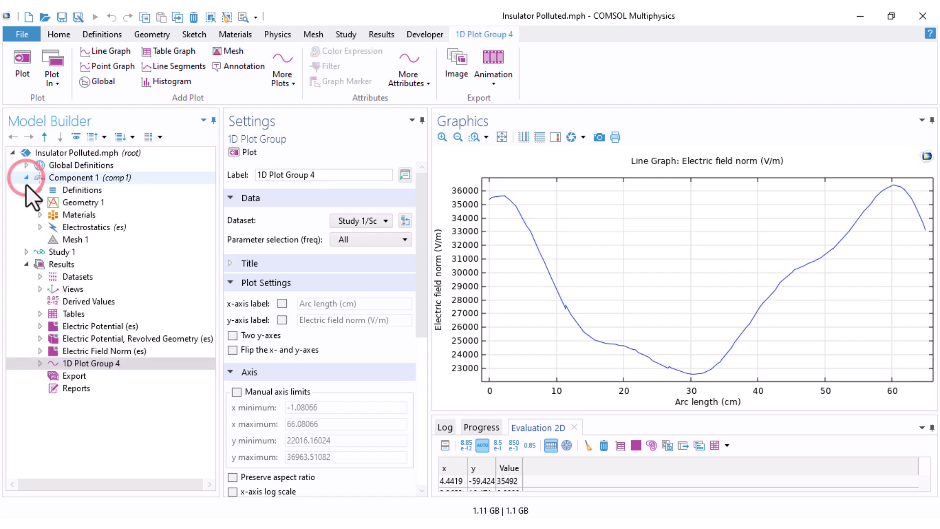
double_click(67, 204)
scroll(600, 264, up, 3)
right_drag(658, 142, 539, 280)
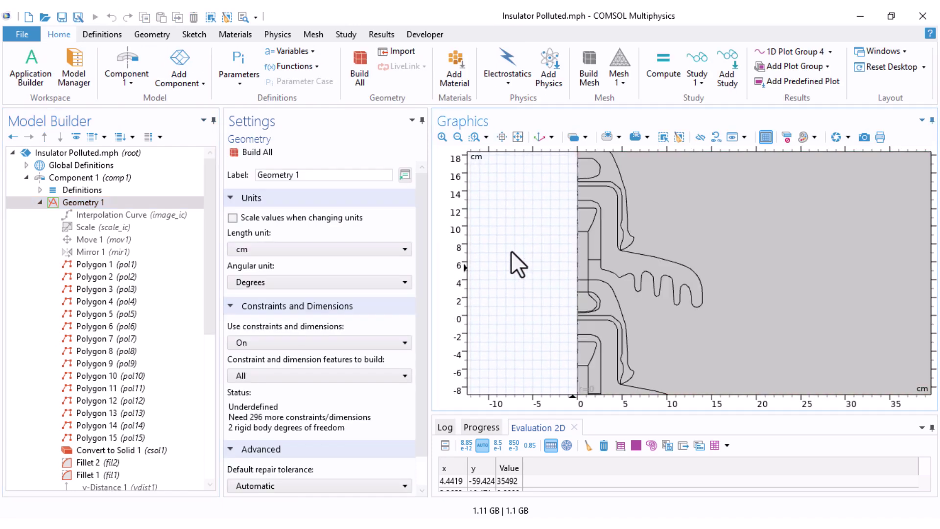
- Build the geometry sequence only up to Fillet 1, leaving the single insulator unit in view
drag(206, 259, 207, 326)
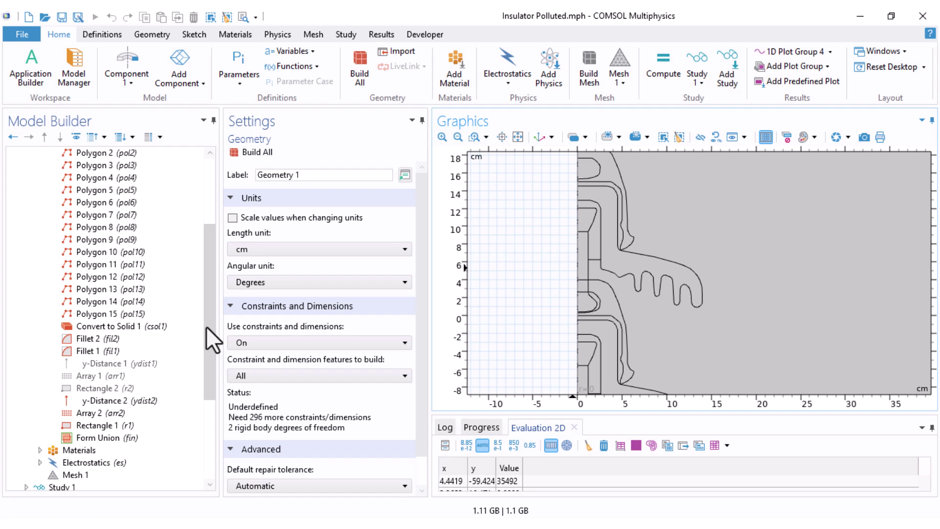
click(88, 350)
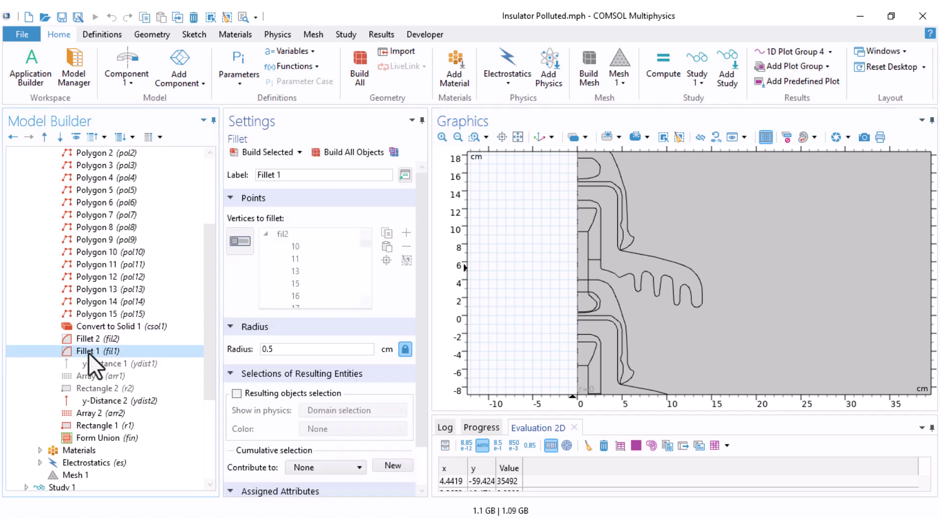
click(252, 150)
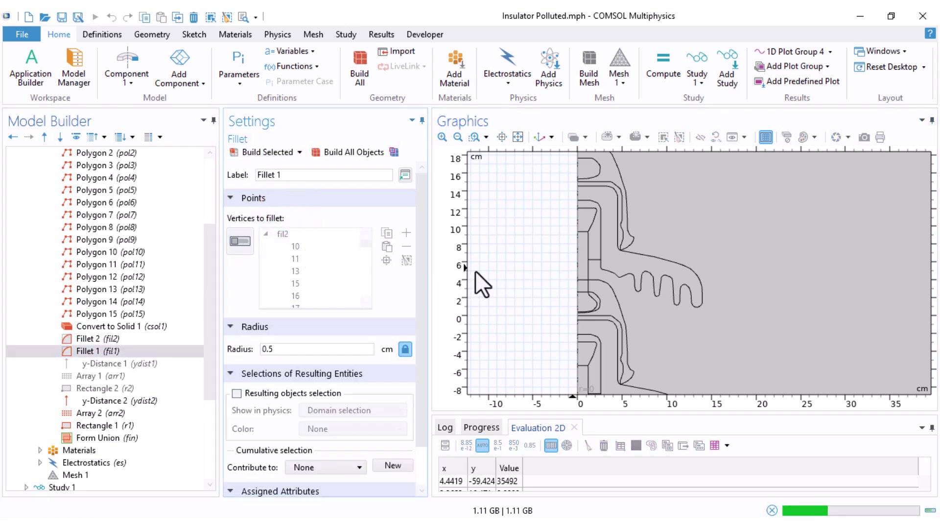
drag(528, 232, 531, 268)
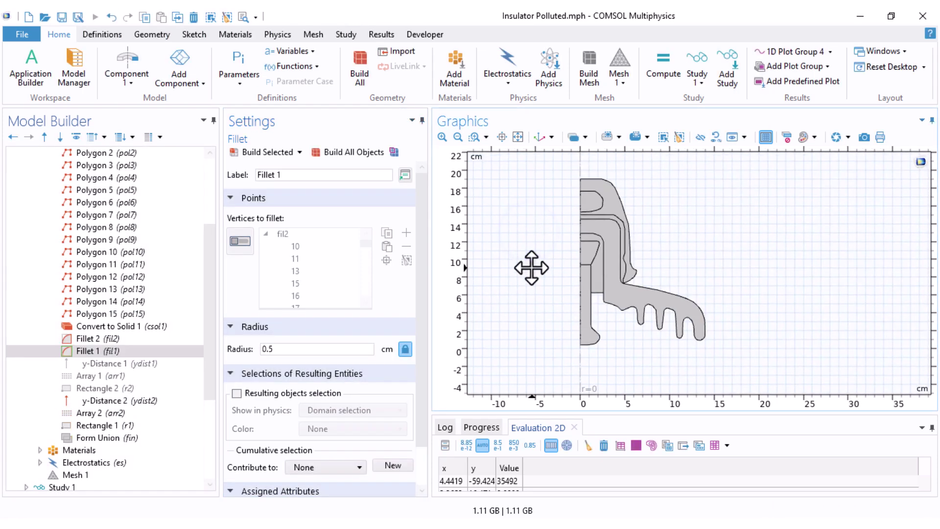
middle_drag(531, 268, 541, 290)
drag(541, 290, 563, 294)
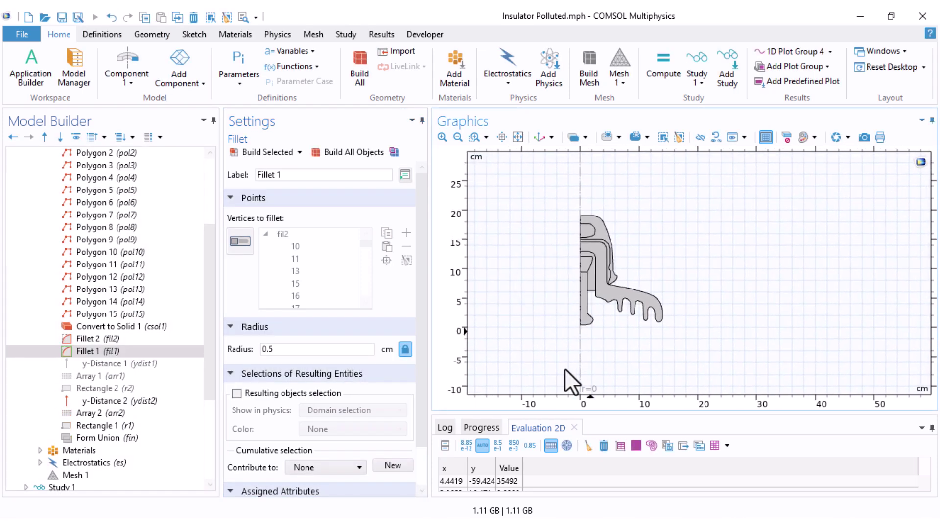
click(643, 313)
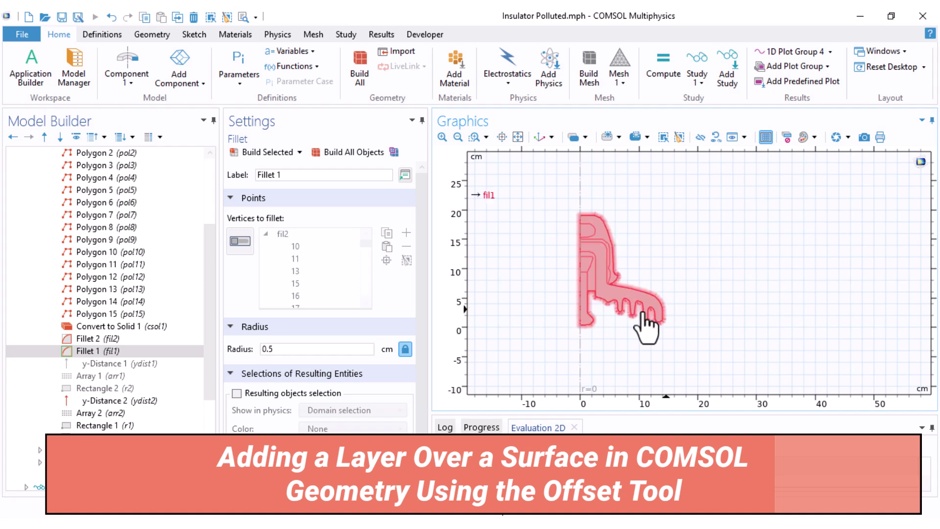
- Add an Offset operation after Fillet 1 with its geometric entity level set to Domain
click(155, 37)
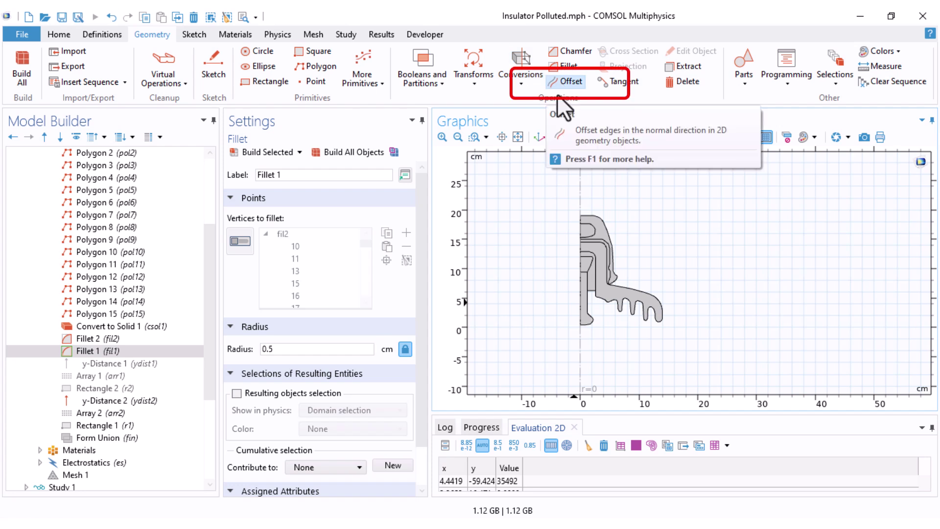
click(568, 81)
drag(220, 265, 206, 266)
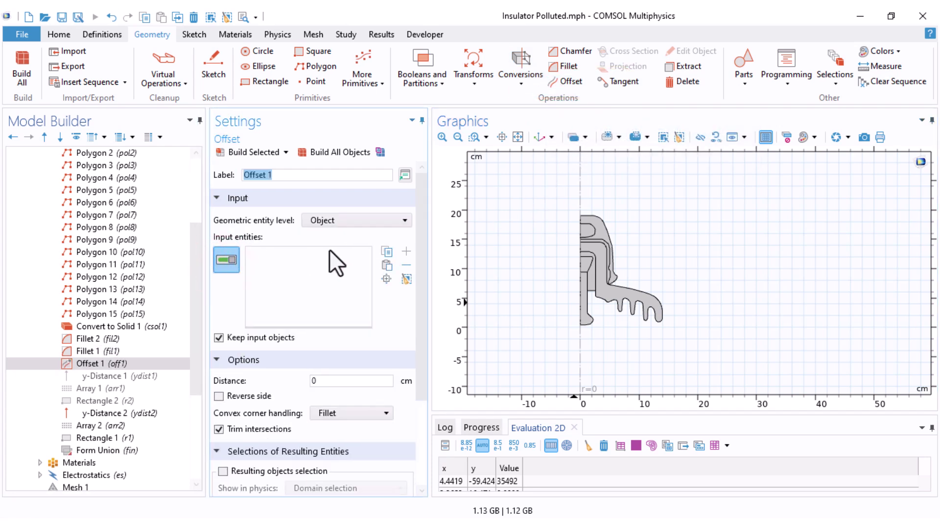
drag(430, 246, 472, 245)
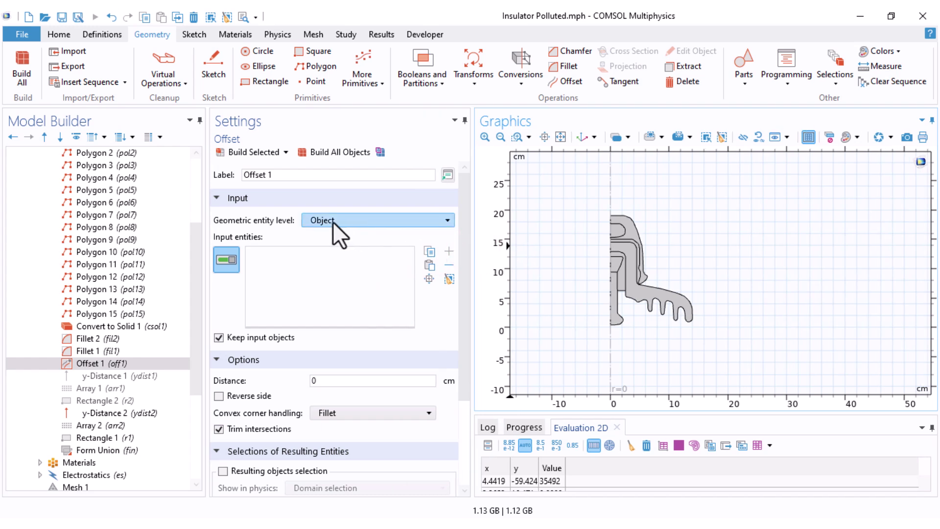
click(322, 220)
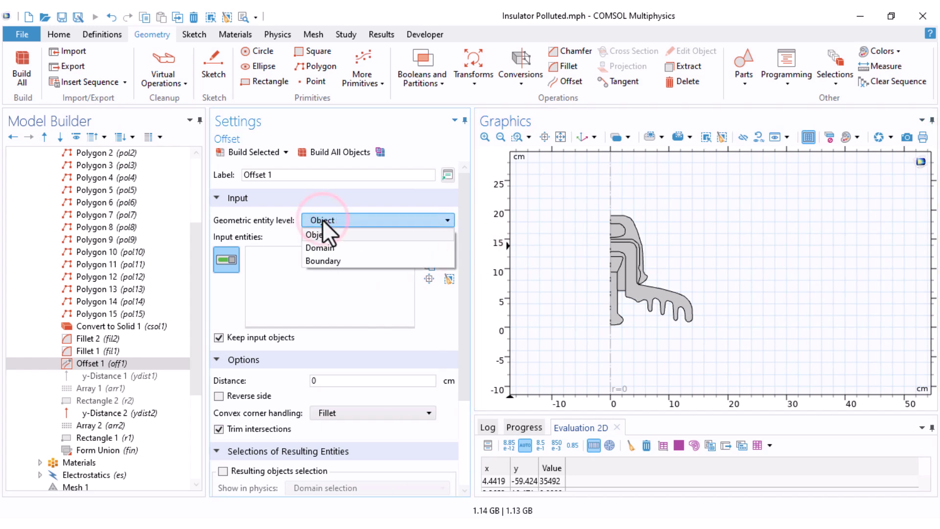
click(320, 252)
- Offset the ribbed insulator shell, domain 4 of fil1, by a distance of 0.1 cm and build it
scroll(668, 304, up, 2)
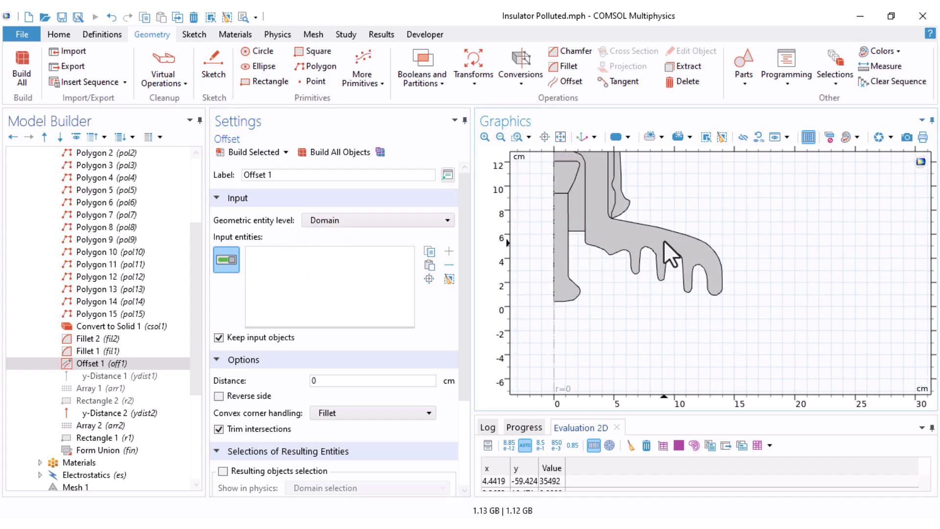
click(624, 252)
drag(630, 312, 670, 357)
double_click(313, 381)
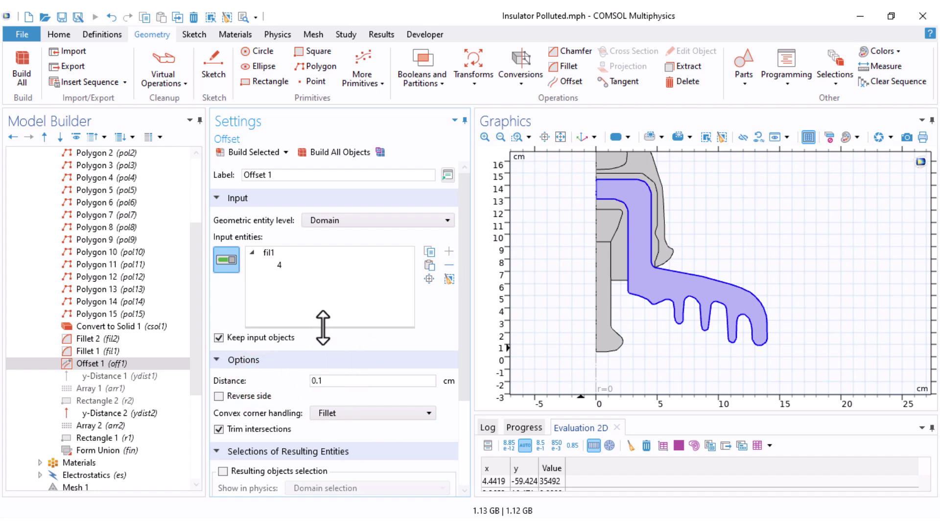
click(254, 155)
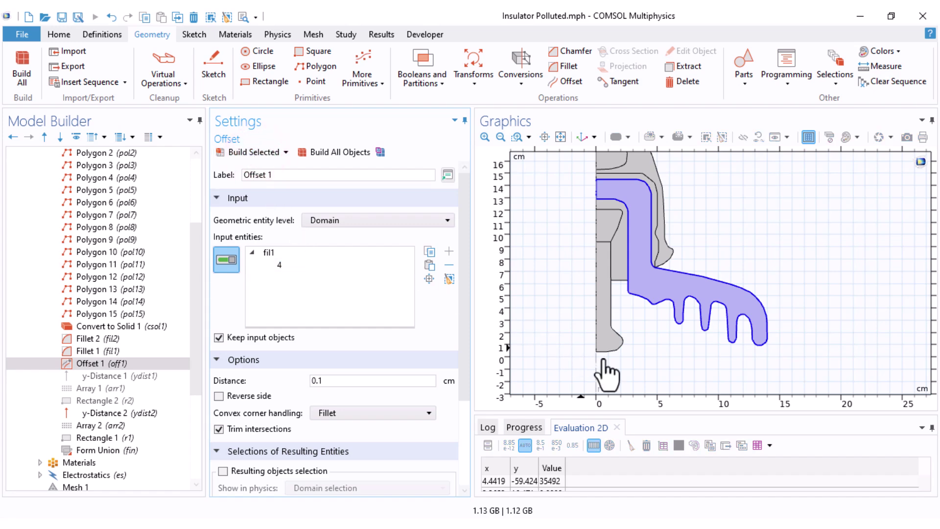
scroll(647, 363, up, 5)
drag(638, 284, 644, 391)
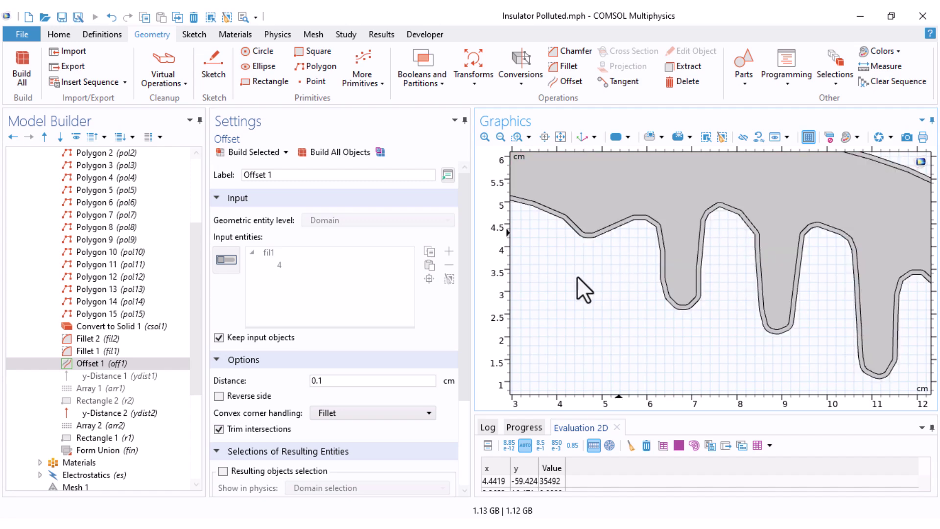
- Duplicate Offset 1, replace its input with domain 3 of fil1 between the pin and the shell, and build the copy
scroll(582, 249, down, 2)
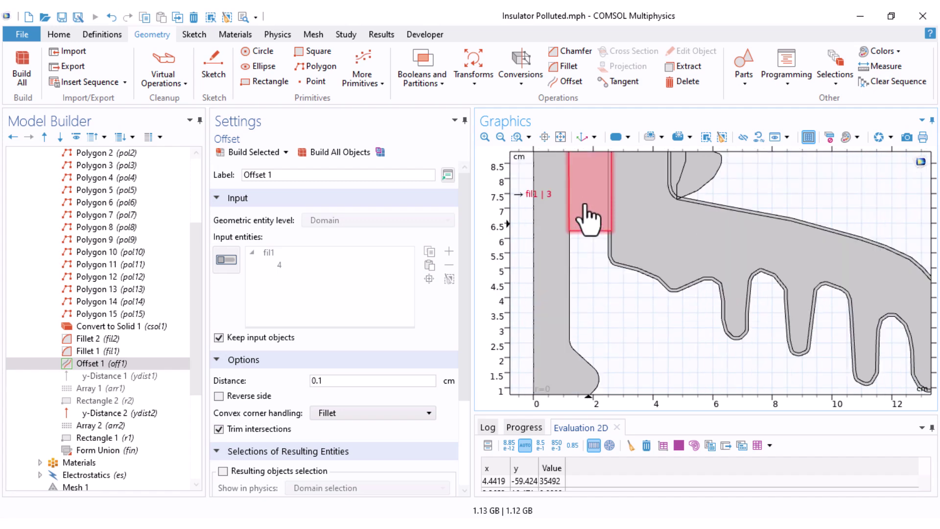
right_drag(588, 285, 590, 322)
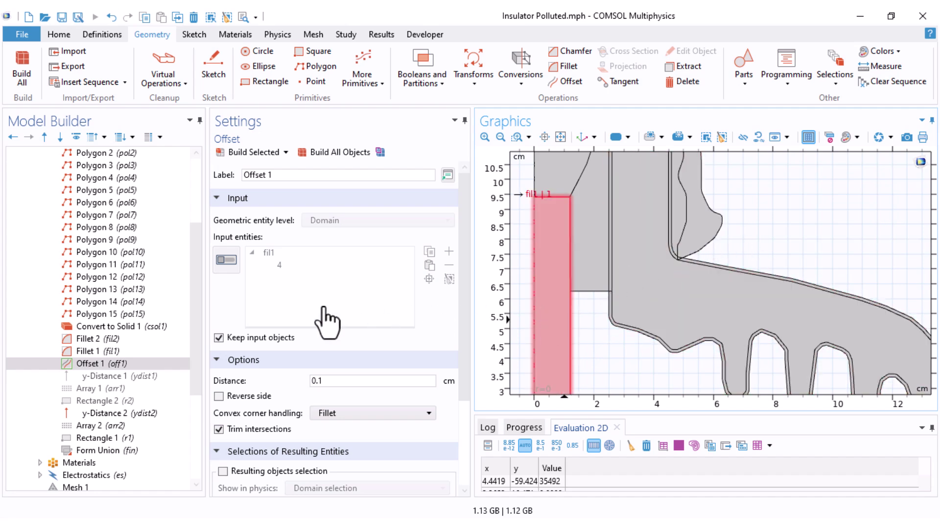
right_click(99, 361)
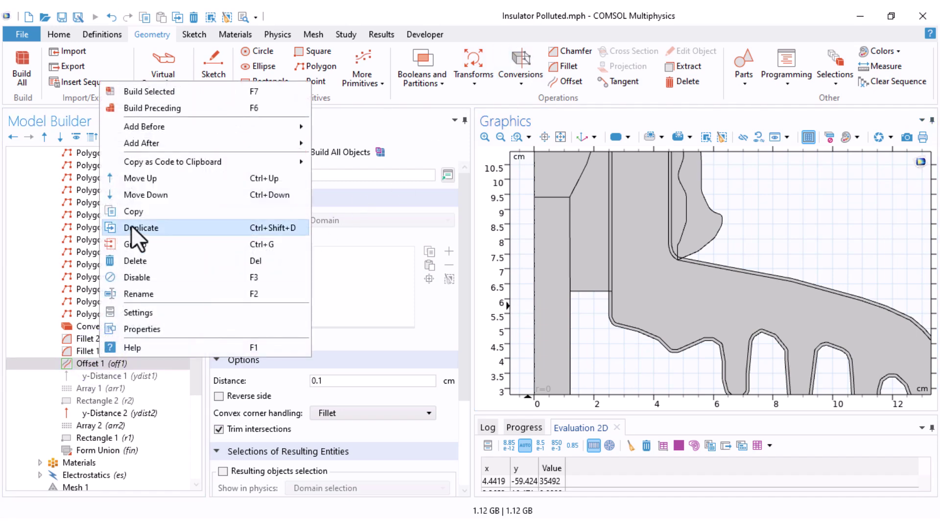
click(142, 227)
click(448, 278)
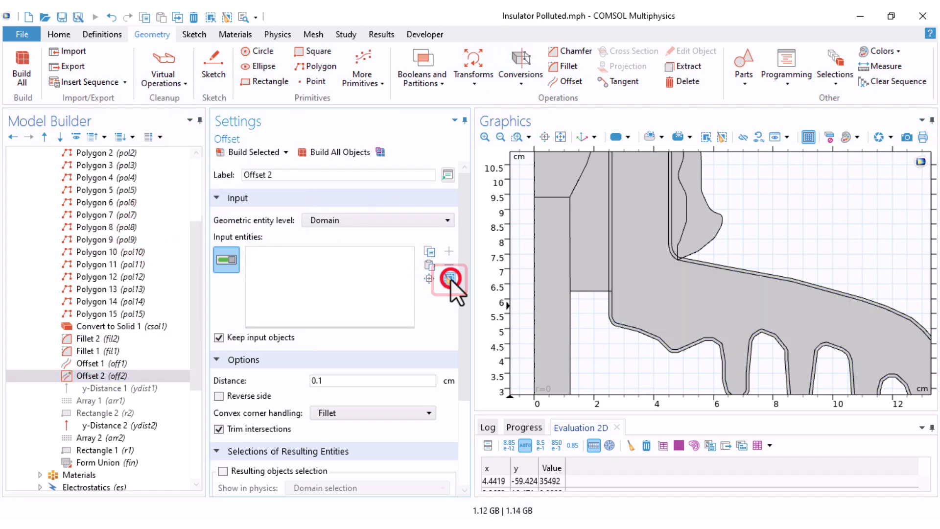
click(592, 279)
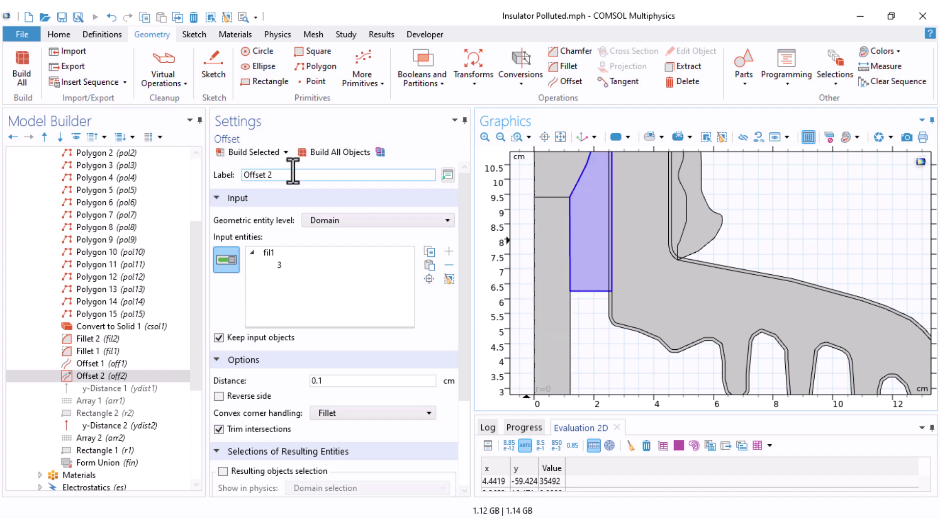
click(247, 152)
- Examine the second offset layer around the inner domain and where it meets the pin and the ribbed shell
scroll(571, 277, up, 4)
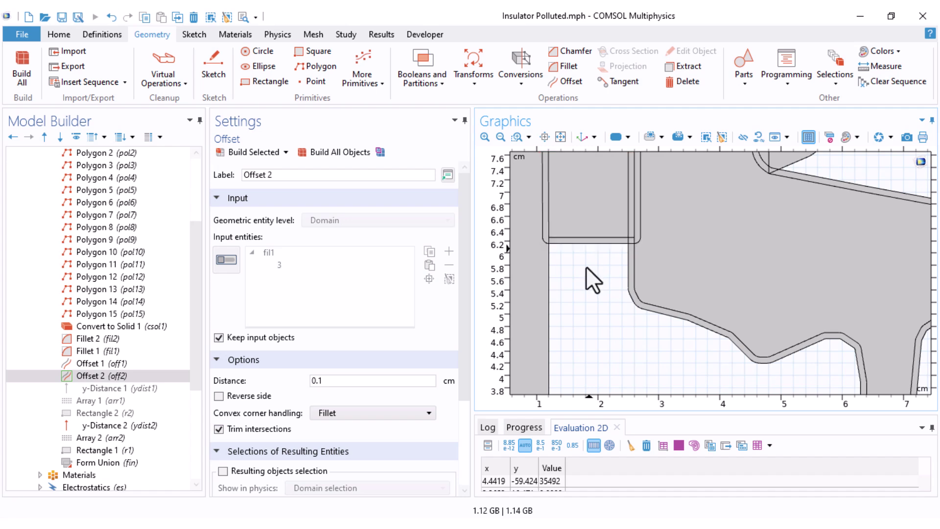
middle_drag(586, 268, 583, 348)
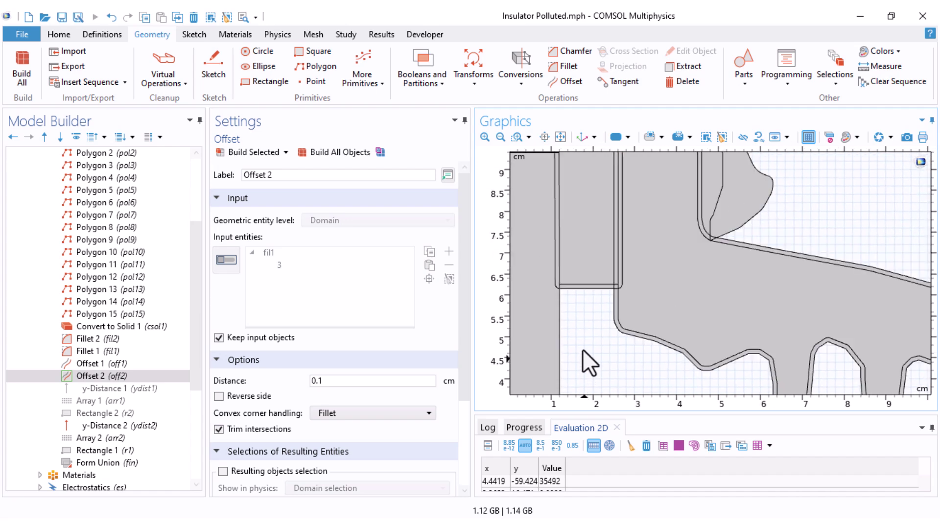
right_drag(583, 348, 579, 360)
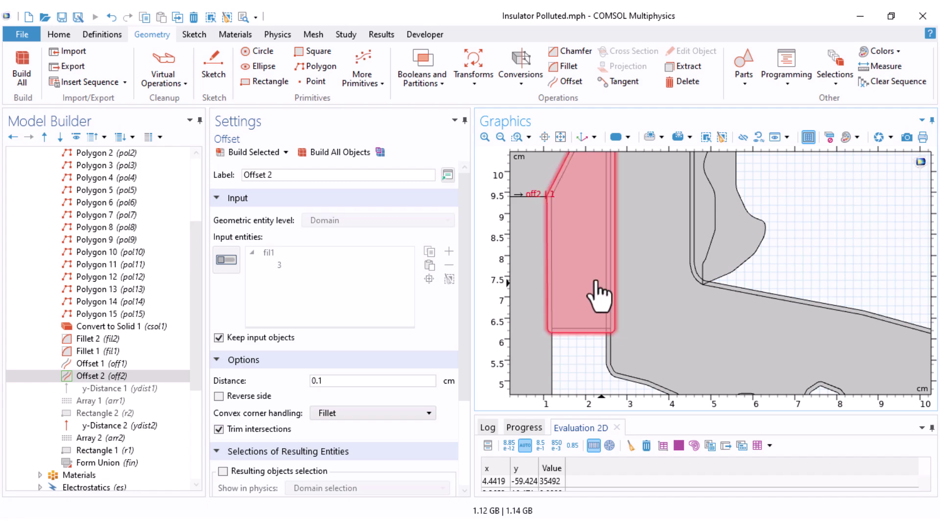
right_drag(598, 294, 590, 338)
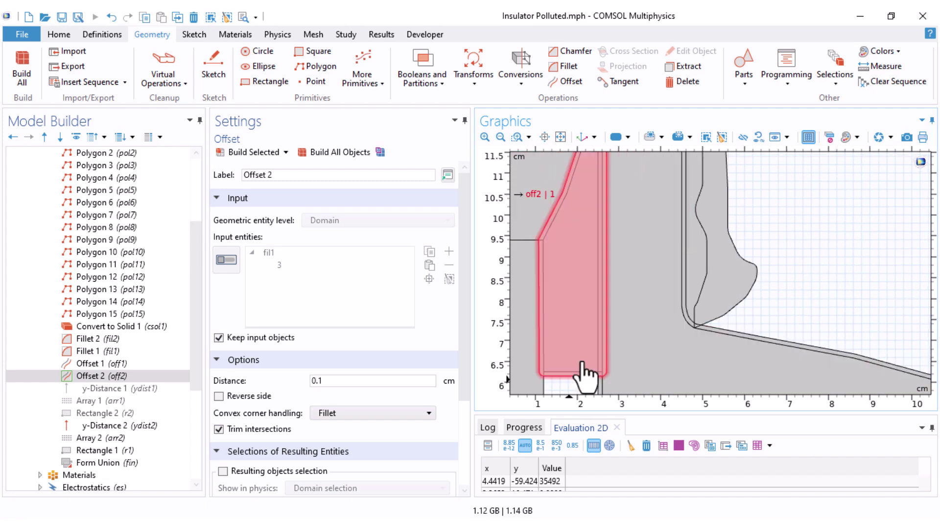
right_drag(640, 413, 692, 435)
middle_drag(692, 435, 782, 307)
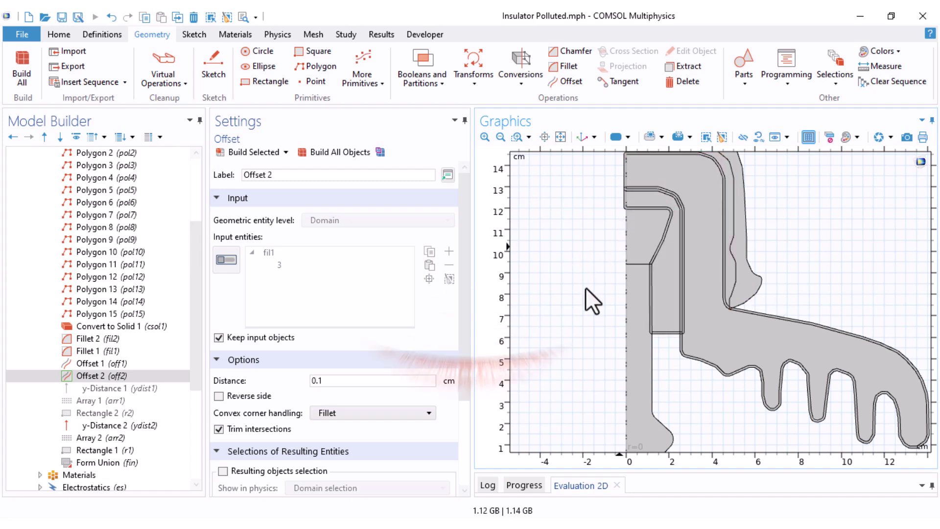
middle_drag(585, 287, 586, 206)
right_drag(713, 394, 606, 262)
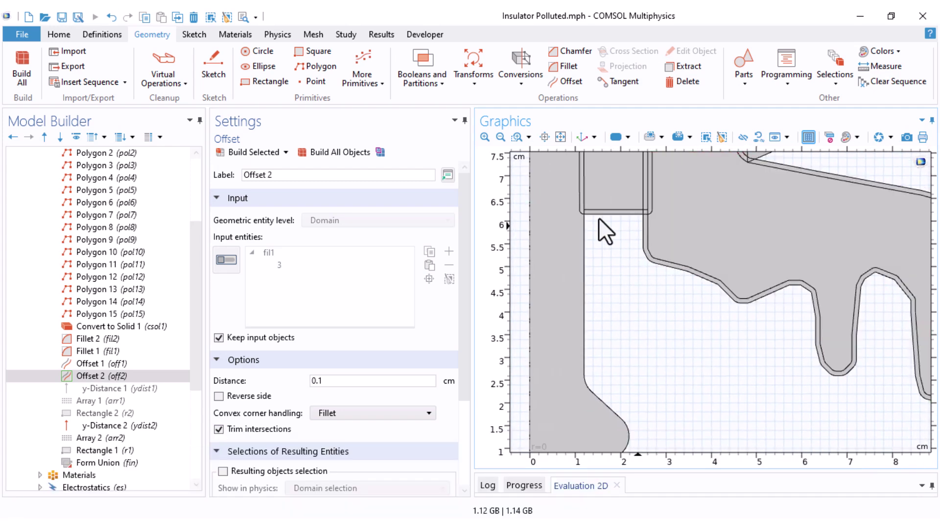
- Add a Difference operation after Offset 2 with the ribbed shell offset, off1, as the object to add
click(425, 84)
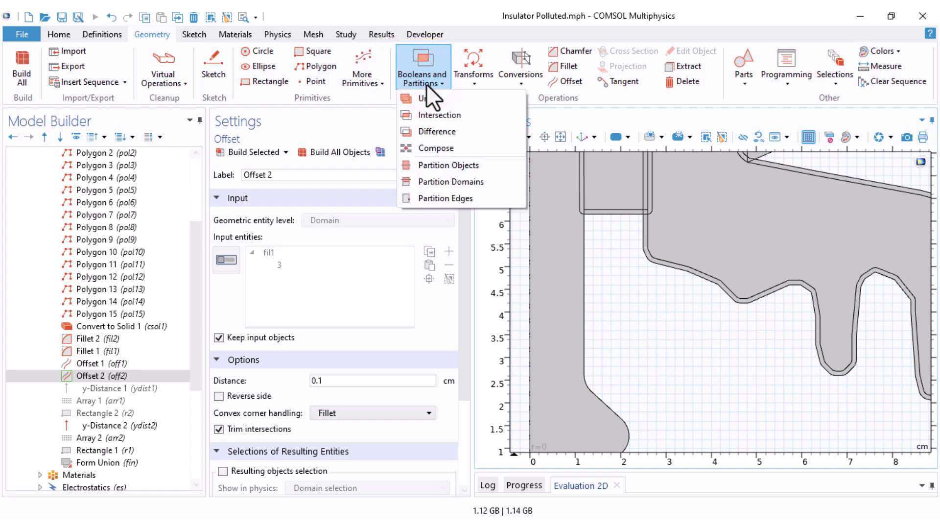
click(432, 132)
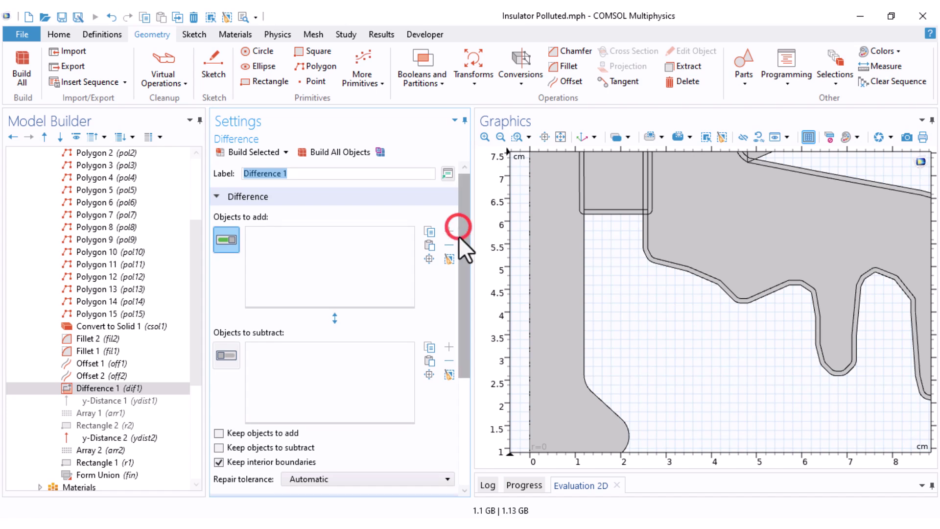
drag(459, 236, 459, 245)
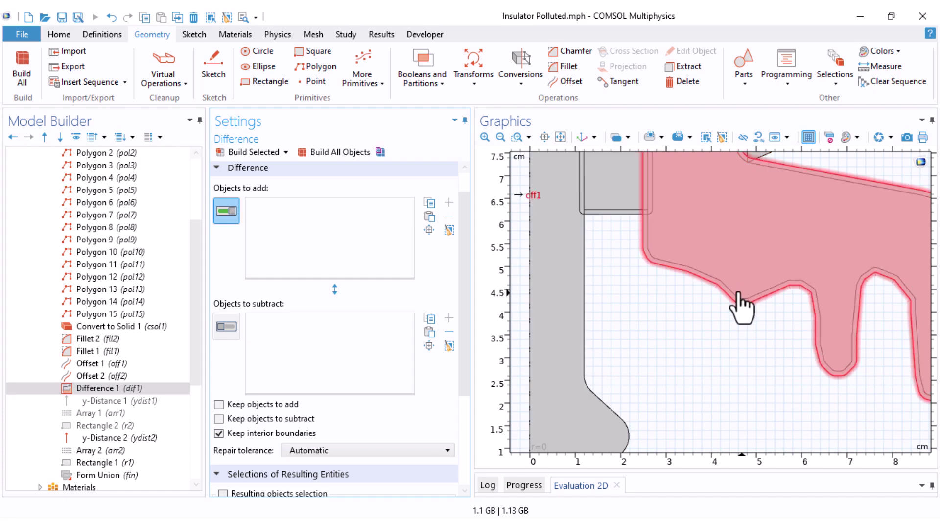
scroll(683, 360, down, 3)
click(666, 361)
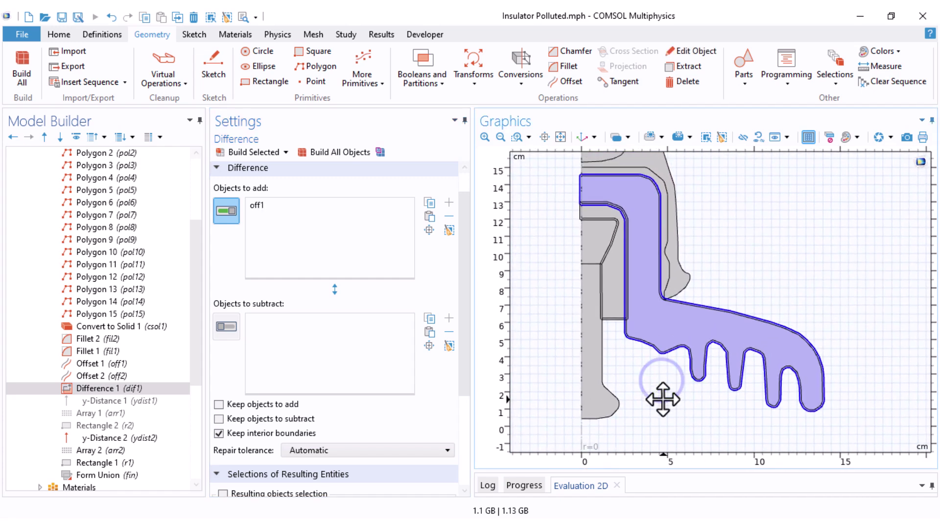
- Subtract fil1 from off1 in Difference 1, keeping the objects to subtract, and build it
click(223, 218)
click(229, 327)
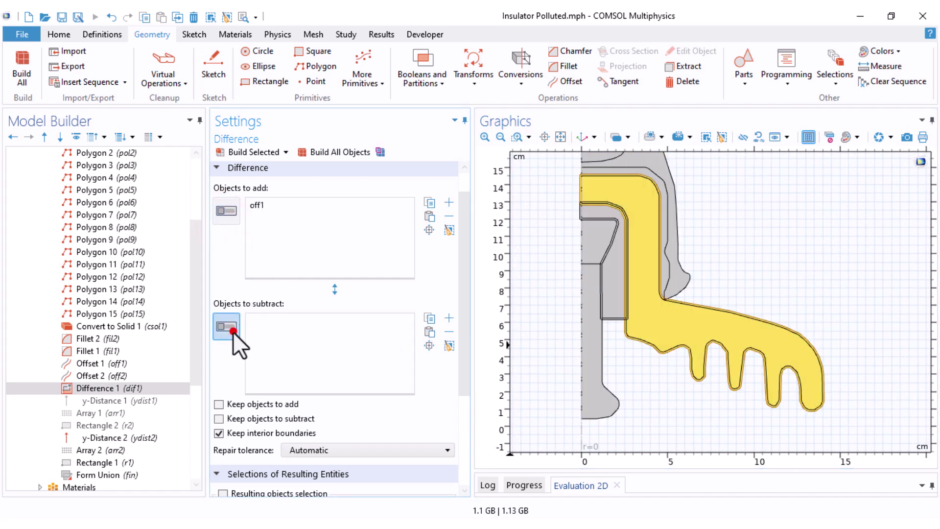
click(589, 314)
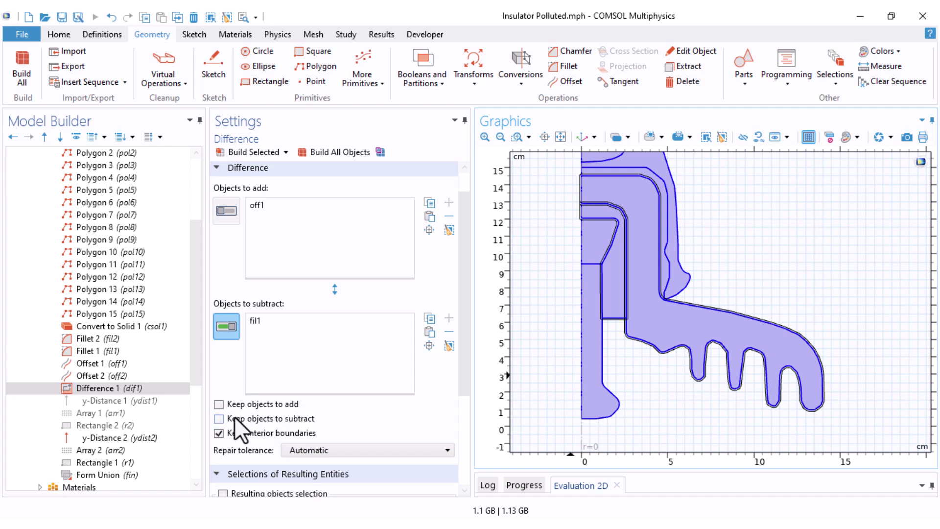
click(218, 418)
click(252, 152)
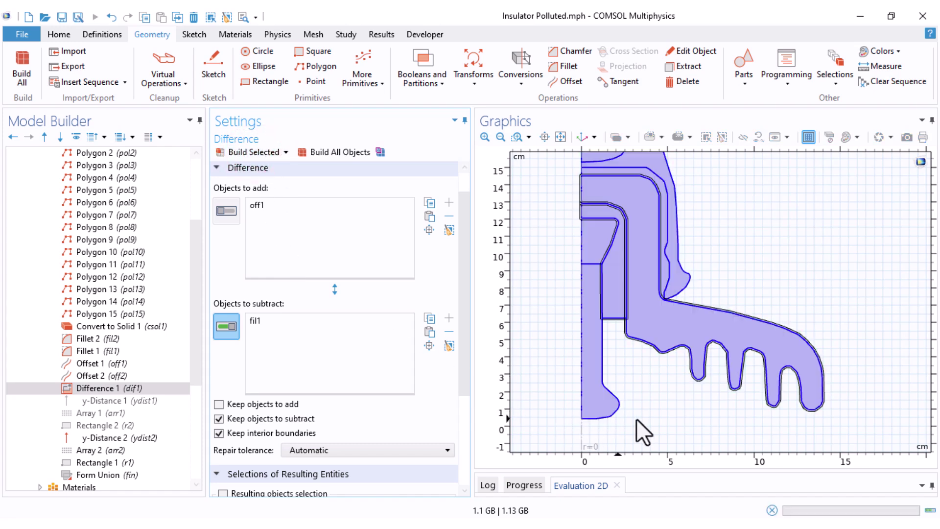
- Add a second Difference operation with the offset of the inner domain, off2, as the object to add
scroll(656, 377, up, 5)
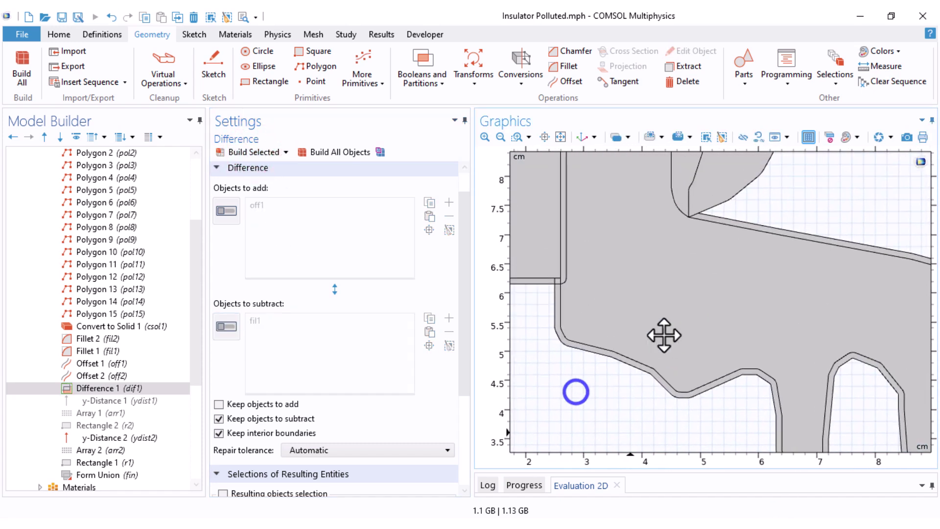
right_drag(664, 335, 670, 357)
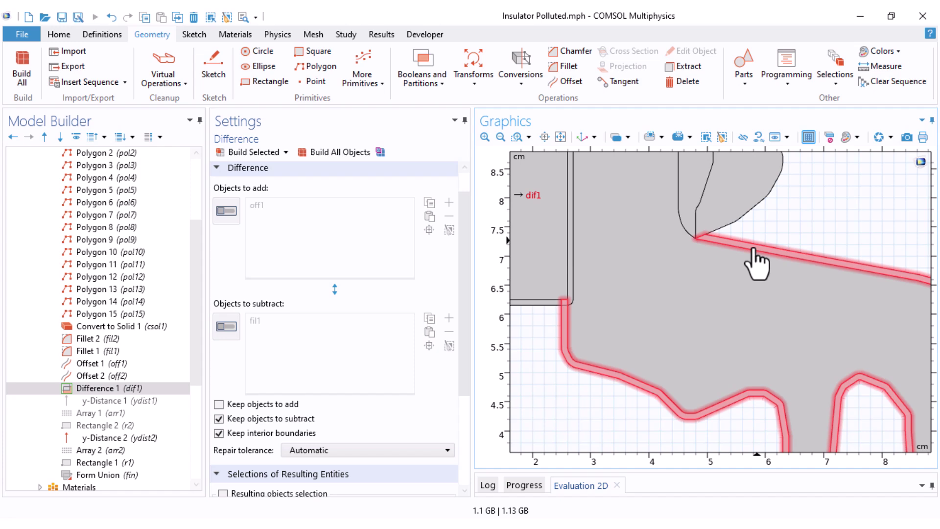
scroll(831, 199, down, 3)
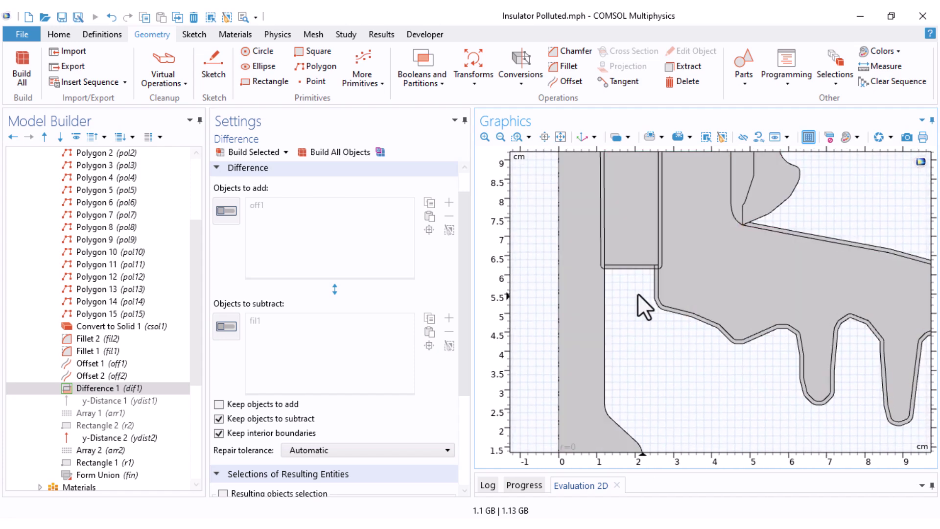
right_drag(637, 292, 638, 364)
right_drag(541, 225, 608, 252)
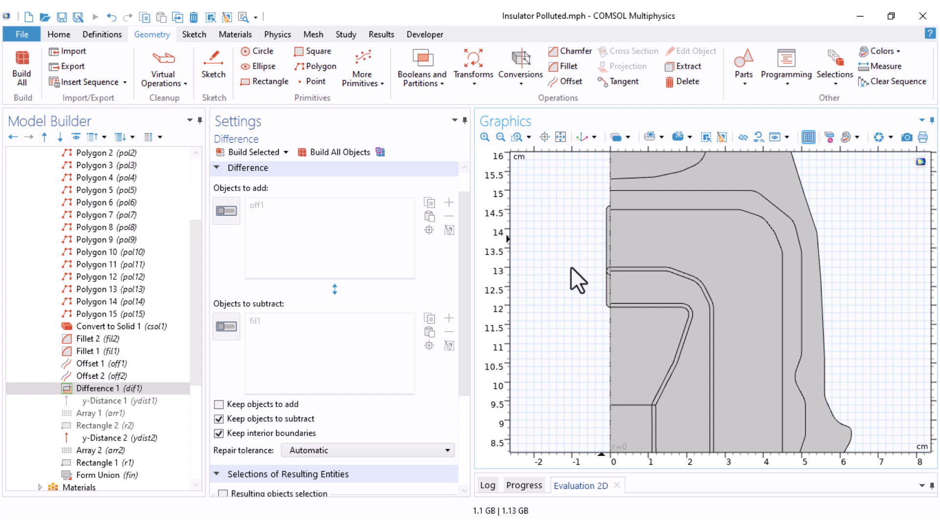
click(411, 82)
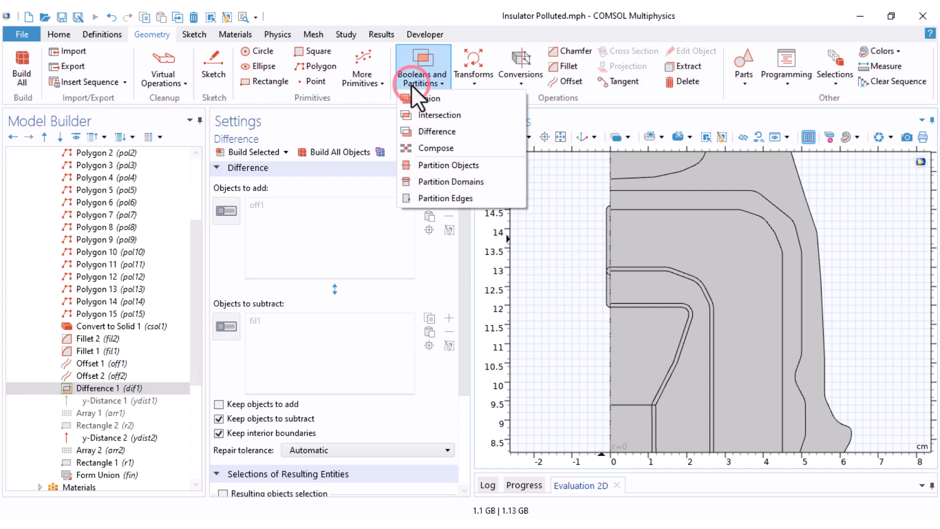
click(436, 131)
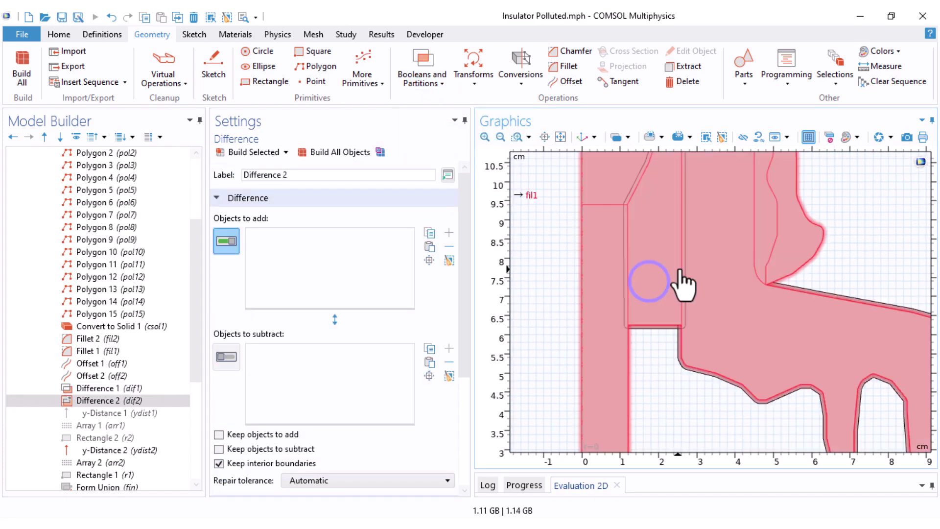
click(641, 289)
right_drag(651, 357, 649, 422)
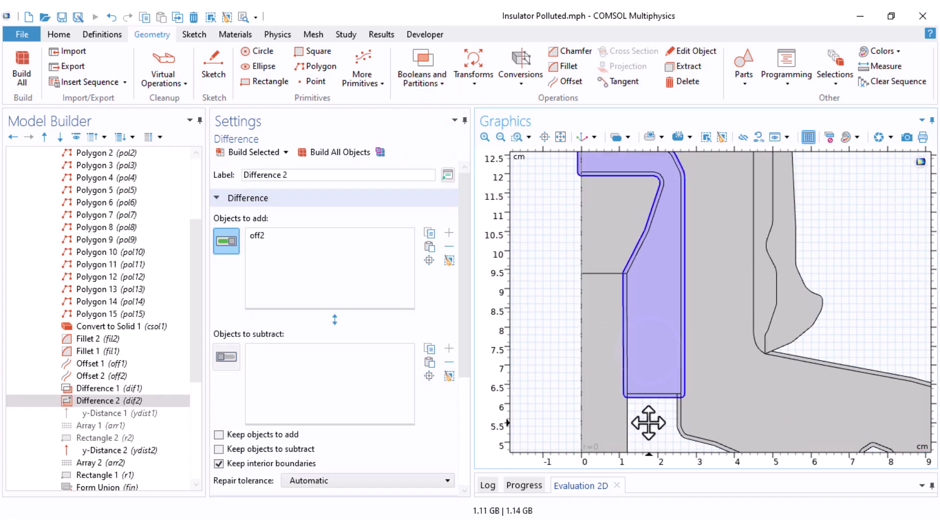
scroll(629, 403, down, 2)
- Subtract fil1 from off2 in Difference 2, keeping the objects to subtract, and build it
click(226, 356)
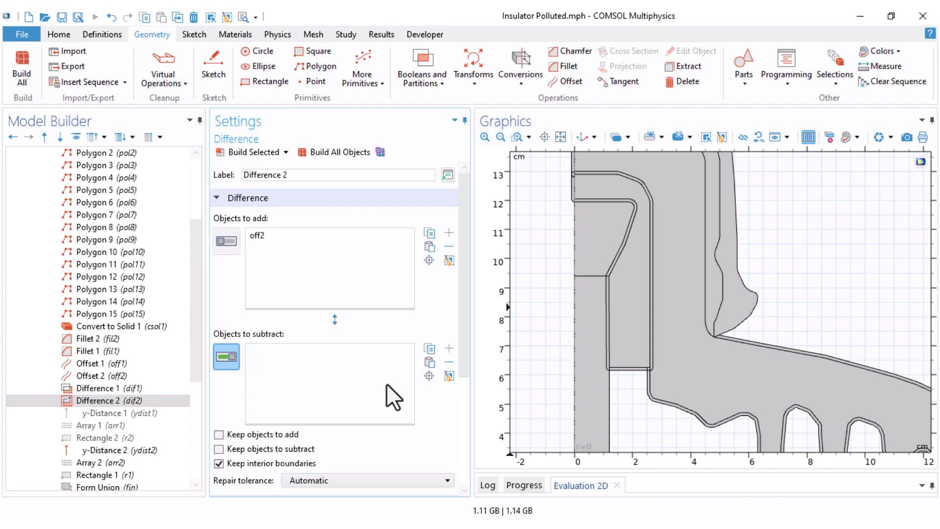
click(579, 338)
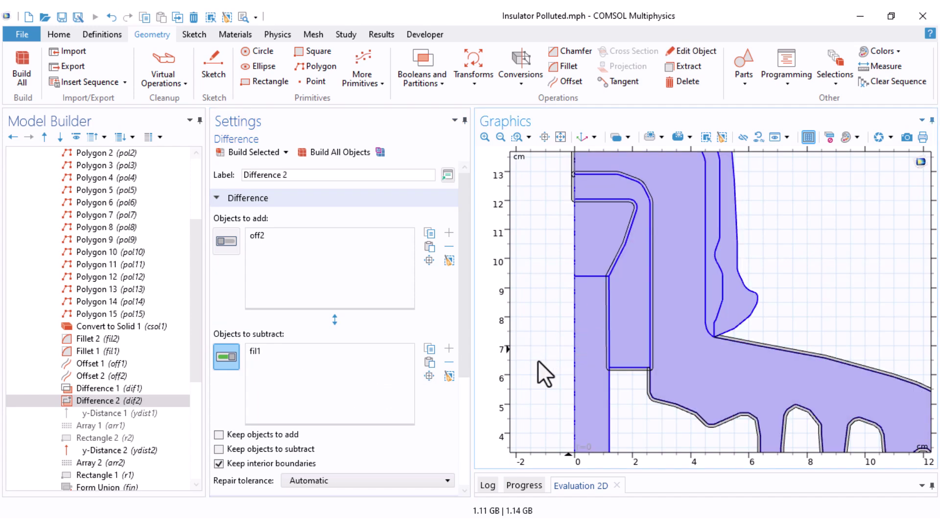
click(251, 449)
click(254, 154)
- Delete domain 1 of dif1 and domain 1 of dif2, the thin strips beyond the symmetry axis, using Delete Entities at the Domain level
scroll(551, 318, up, 2)
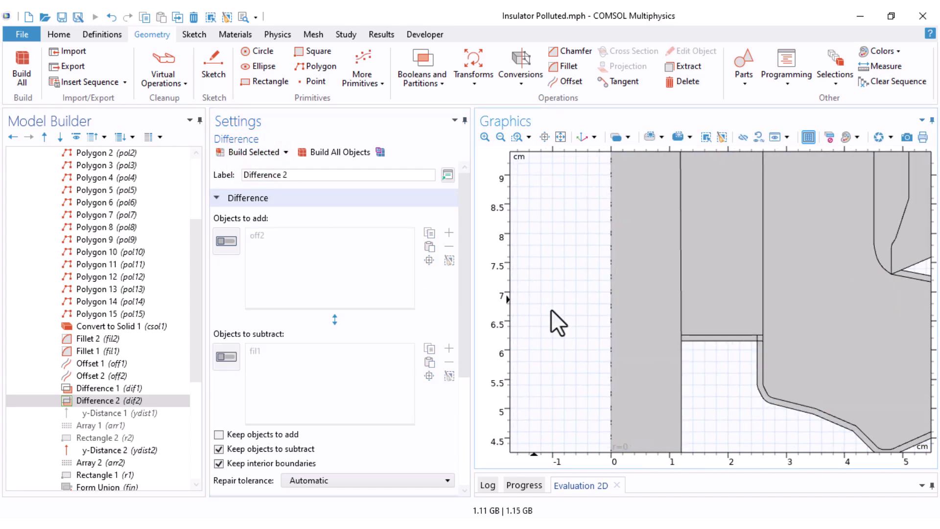
right_drag(551, 318, 656, 304)
scroll(615, 301, down, 2)
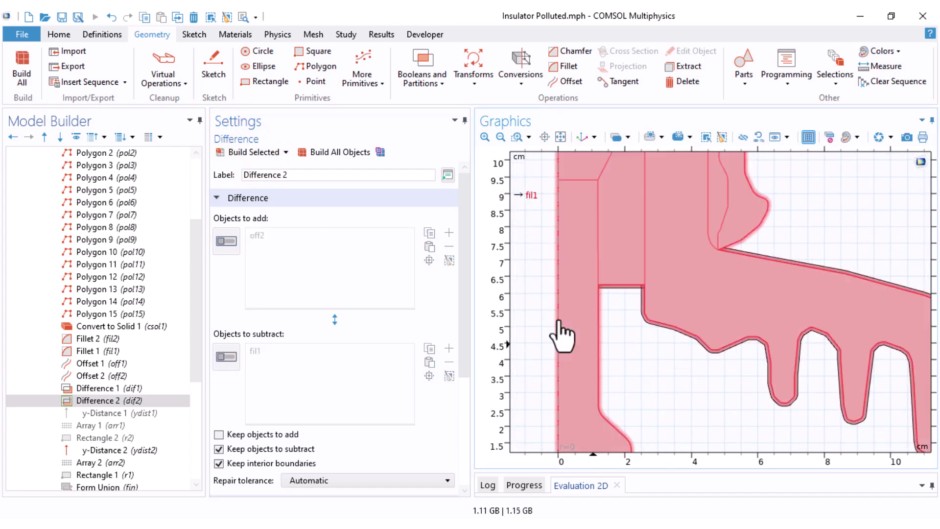
right_drag(541, 289, 597, 357)
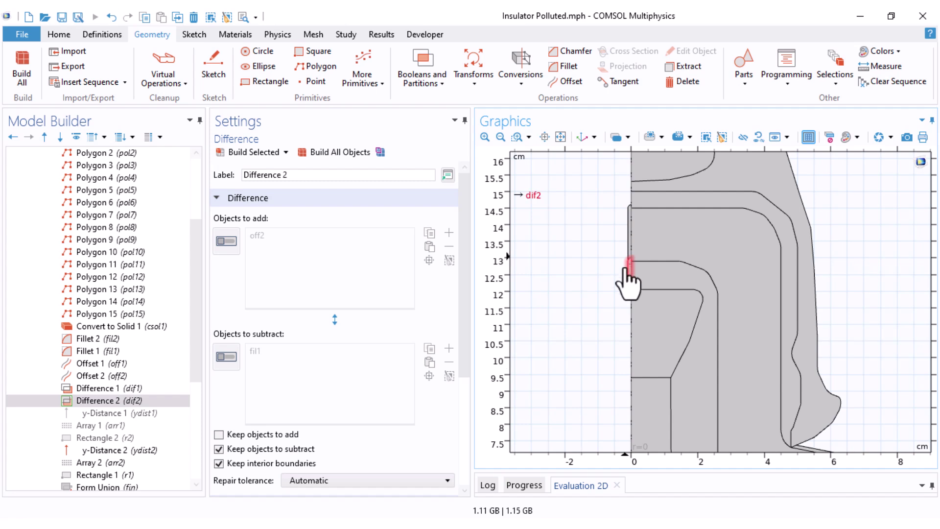
click(683, 81)
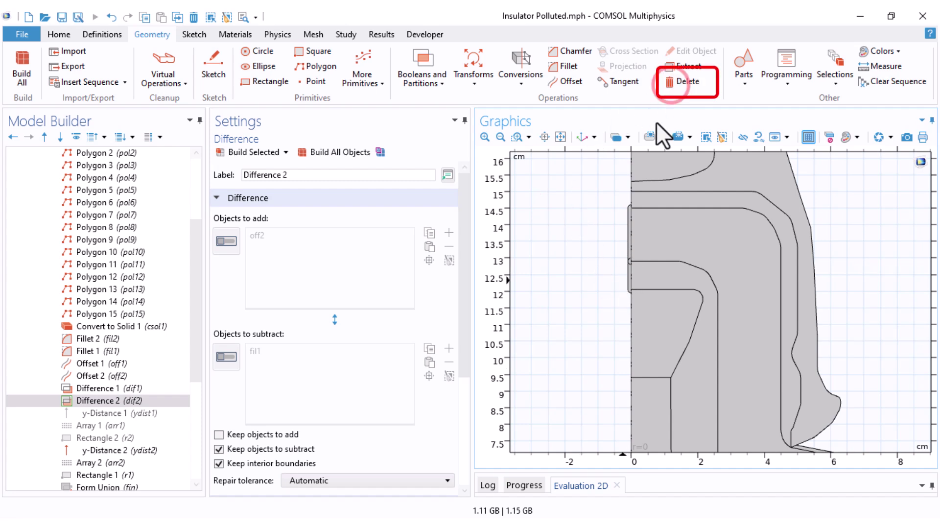
click(377, 223)
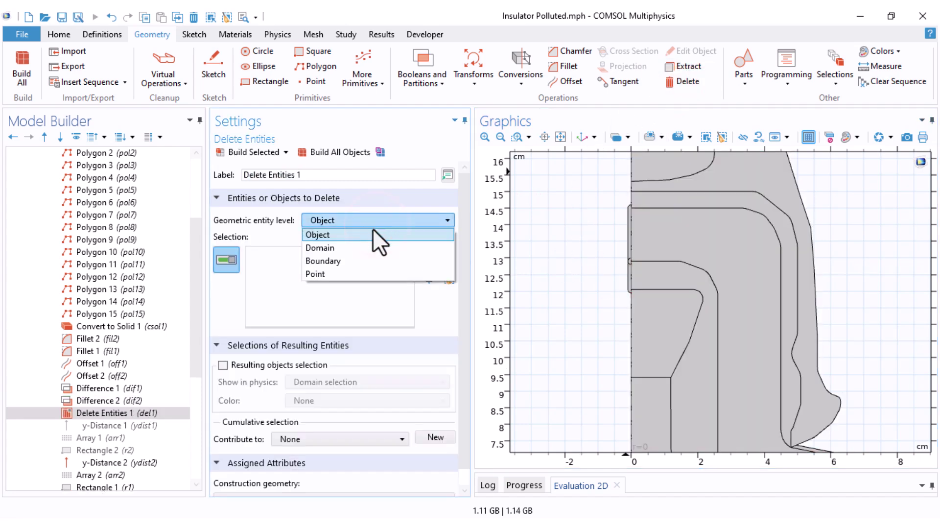
click(357, 245)
click(626, 232)
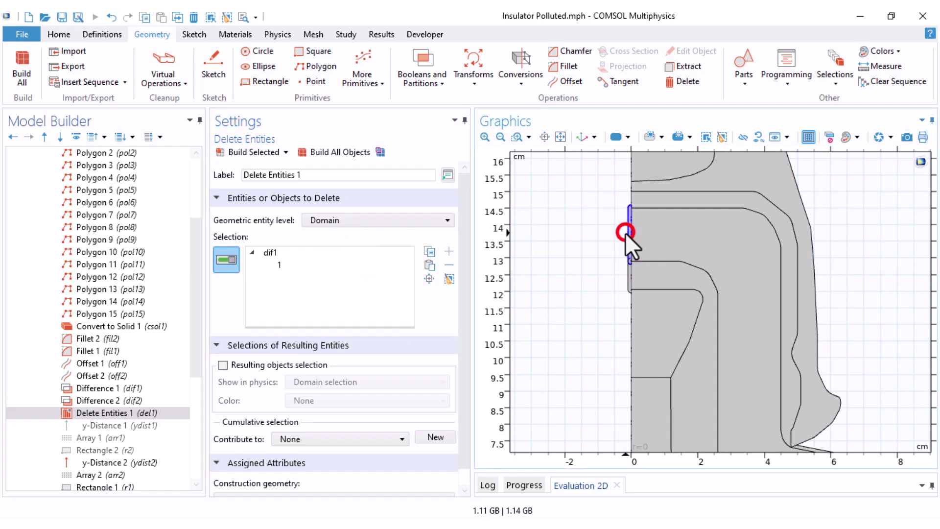
click(626, 278)
click(254, 152)
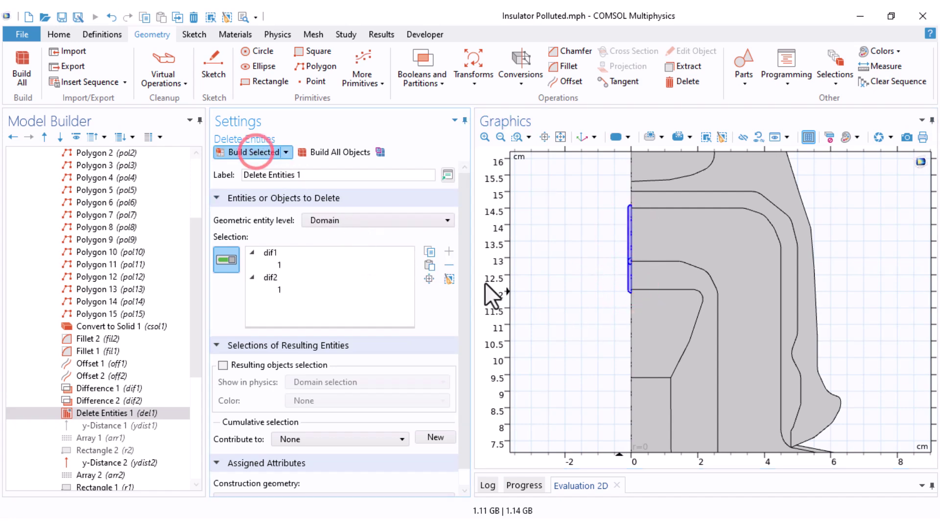
- Add a Union operation with both remaining pollution layer objects, del1(1) and del1(2), as its inputs
scroll(618, 359, up, 2)
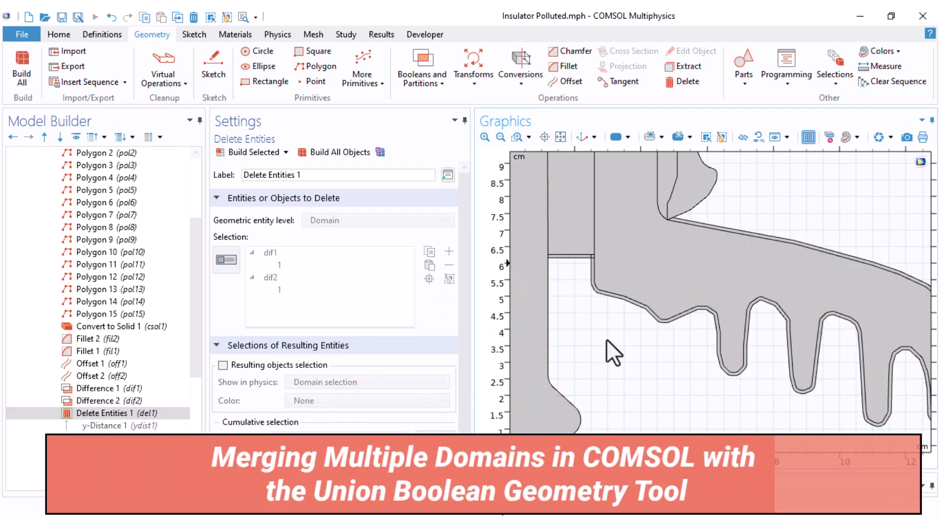
scroll(612, 342, up, 2)
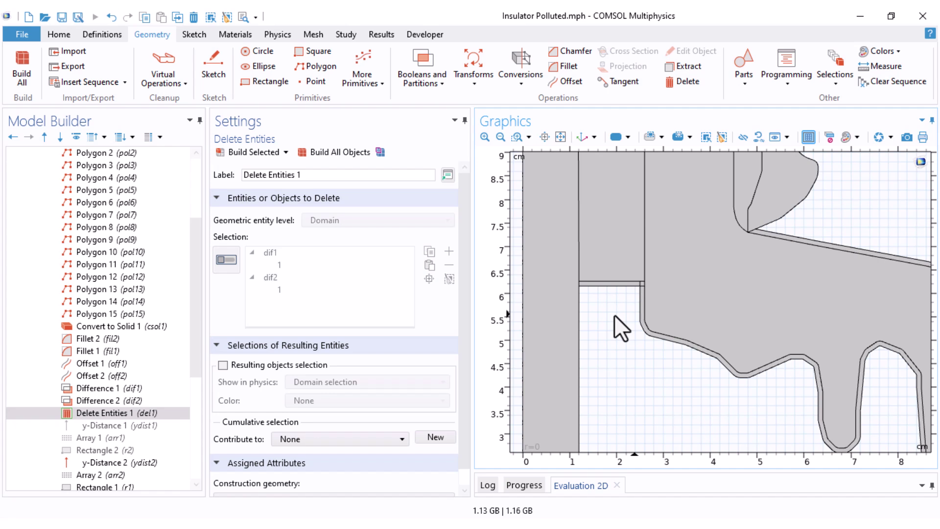
click(423, 82)
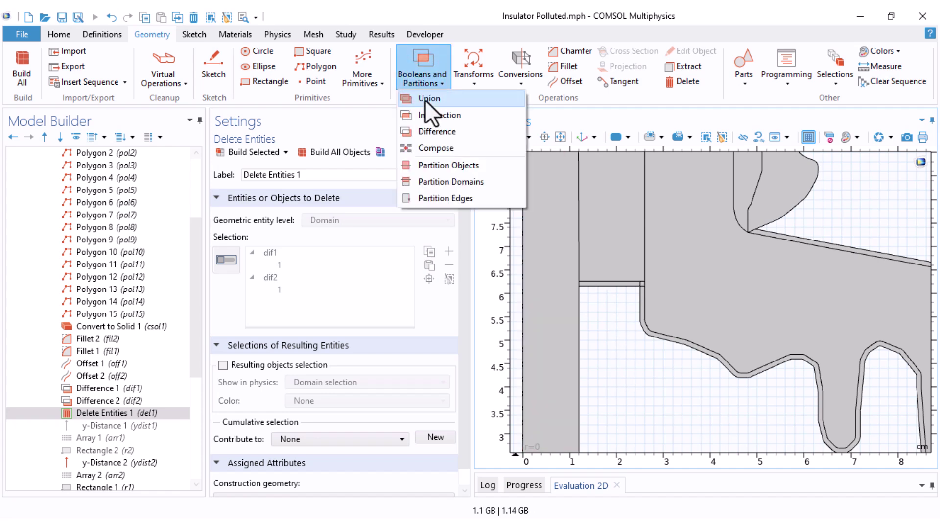
click(425, 100)
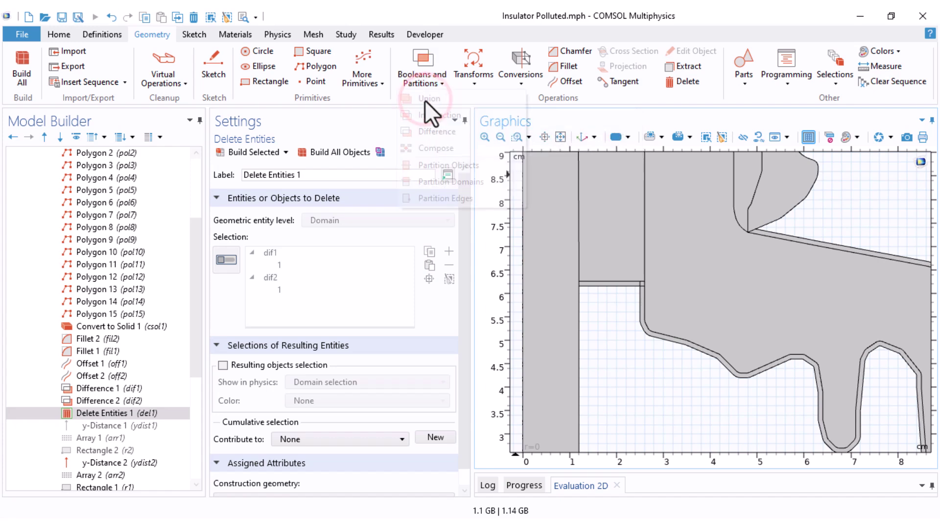
click(619, 283)
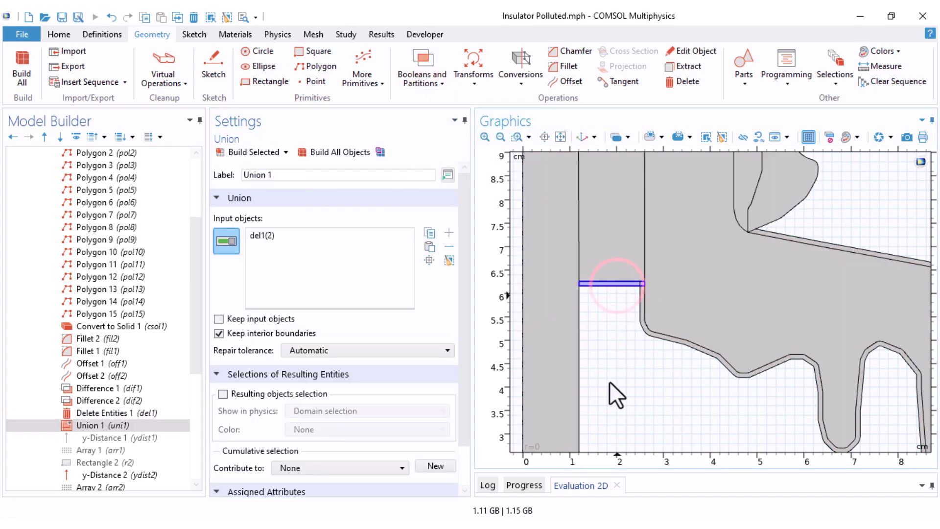
click(658, 340)
- Turn off keeping interior boundaries in Union 1 and build it to merge the overlapping layer pieces
middle_drag(612, 372, 623, 221)
right_drag(623, 220, 614, 304)
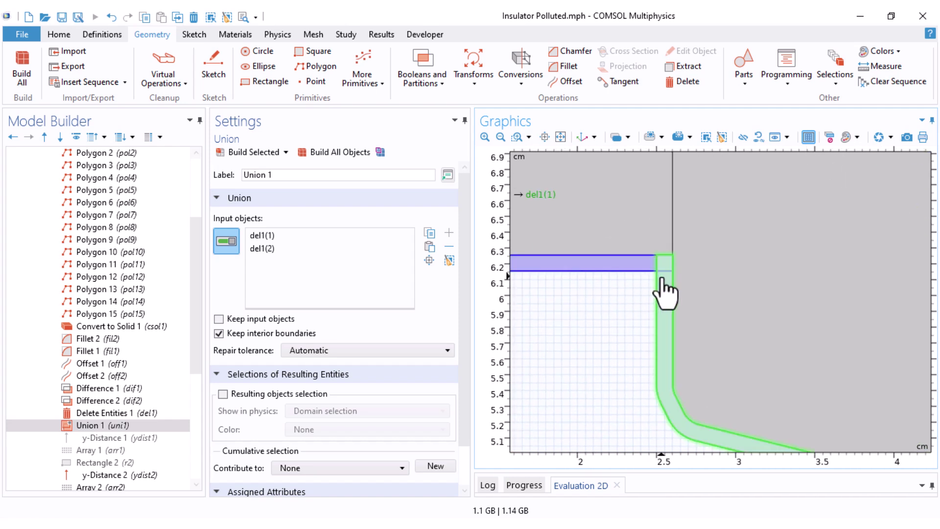
click(219, 333)
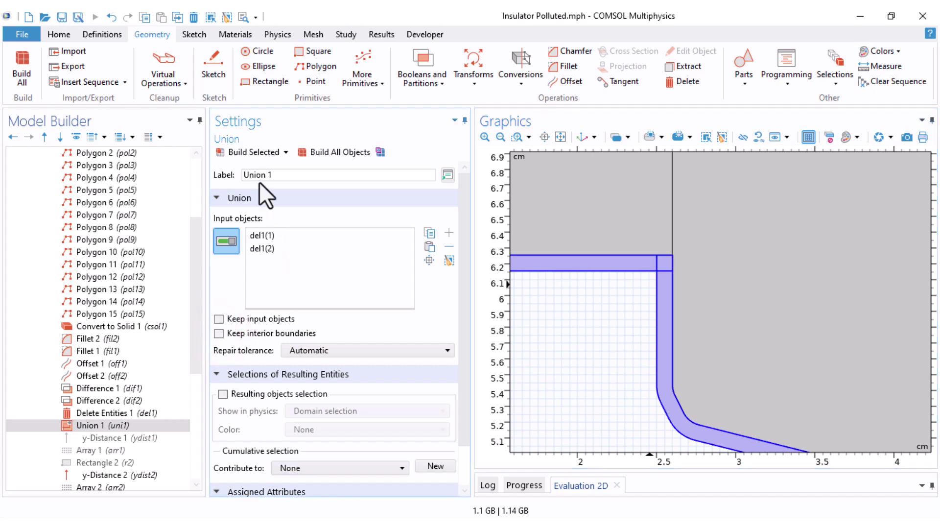
scroll(557, 369, down, 5)
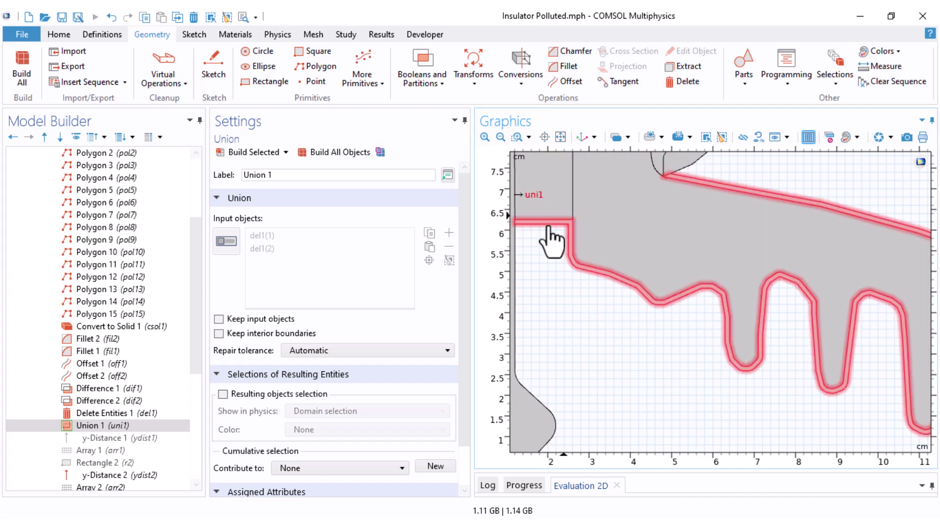
scroll(544, 262, down, 3)
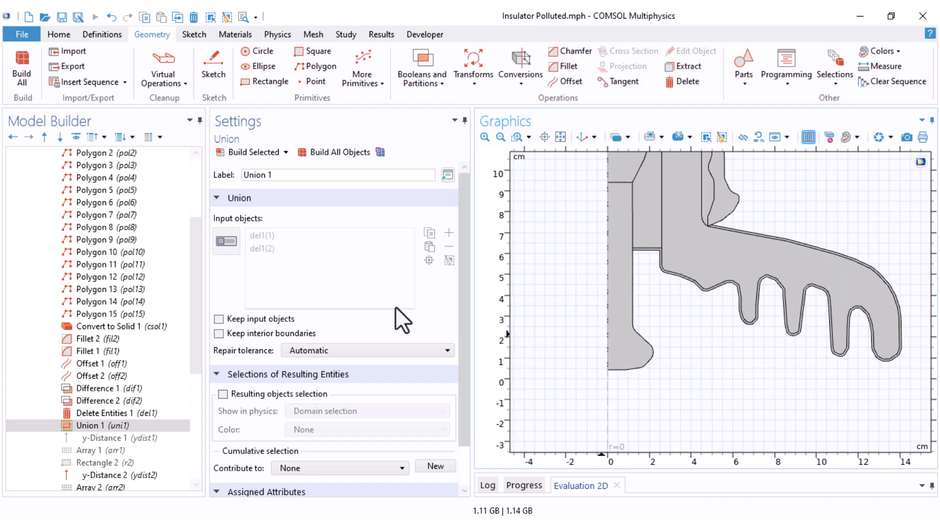
- Add the merged pollution layer, uni1, to the input objects of Array 2 alongside fil1
drag(191, 269, 182, 312)
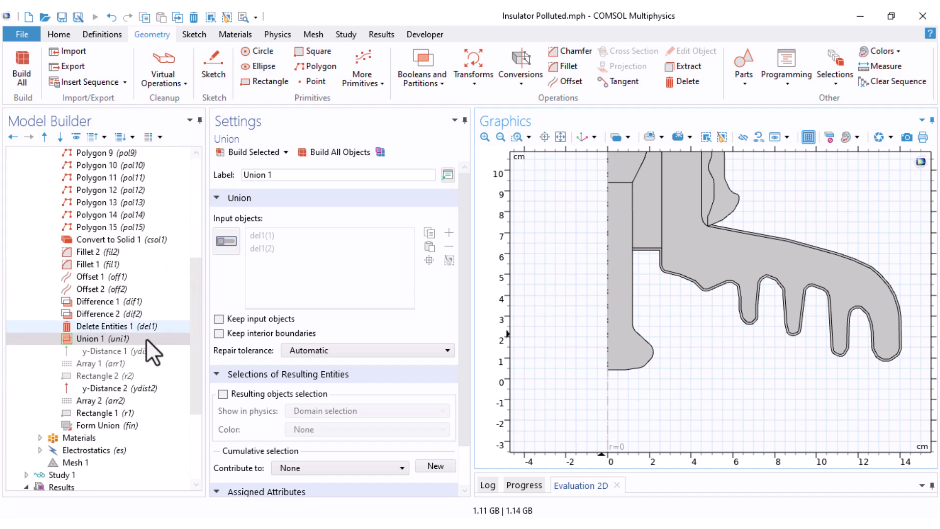
click(91, 400)
click(231, 242)
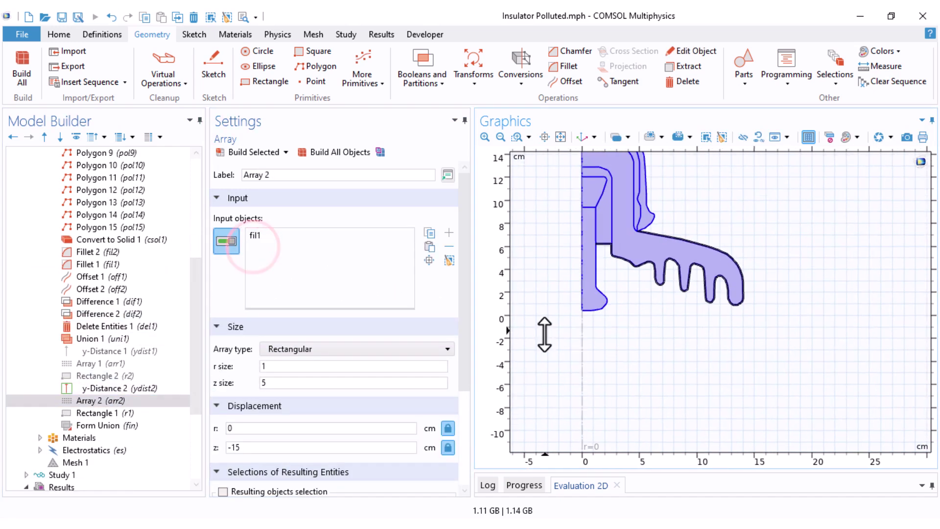
click(634, 286)
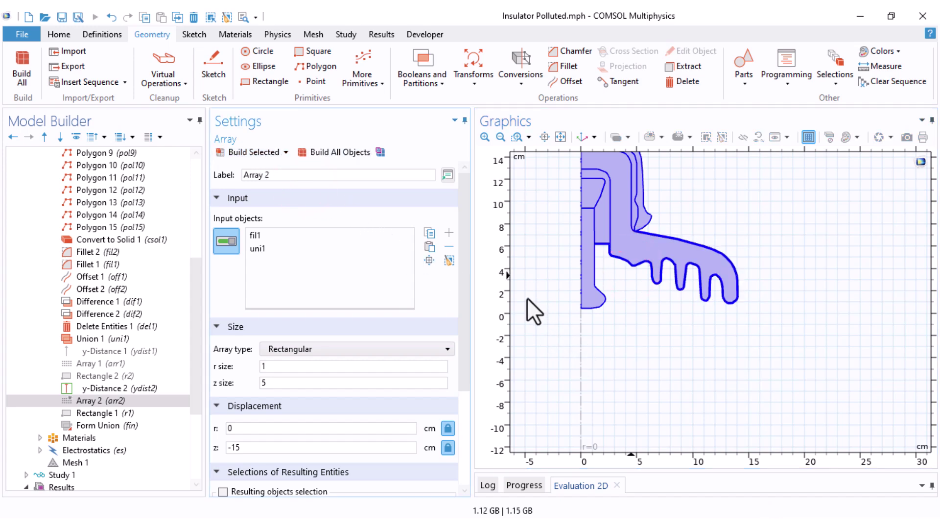
- Build Array 2 with the pollution layer included, and build Form Union to finalize the geometry
key(F7)
scroll(539, 363, up, 3)
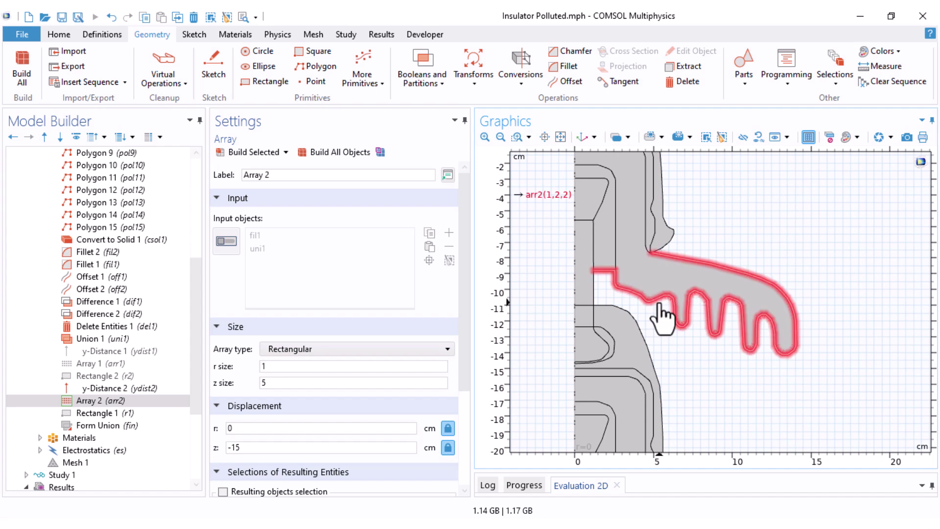
click(100, 425)
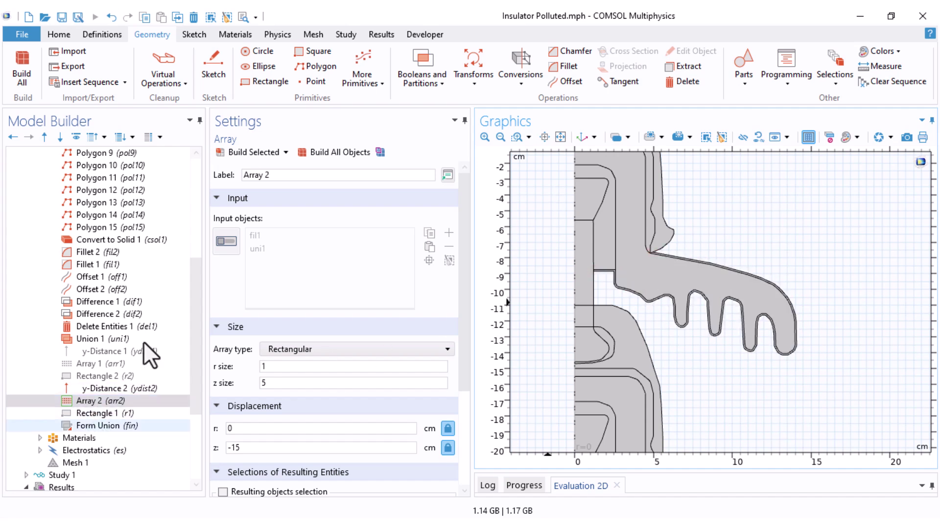
click(324, 152)
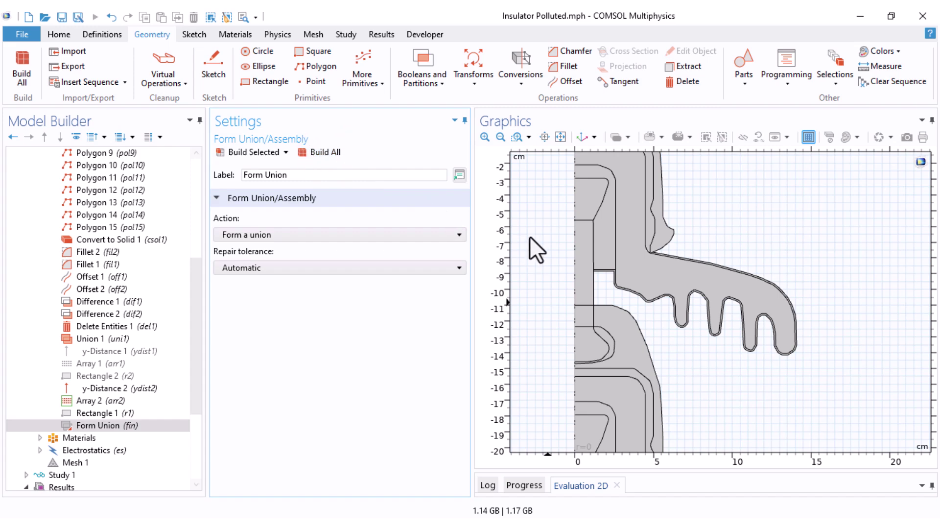
scroll(531, 250, down, 2)
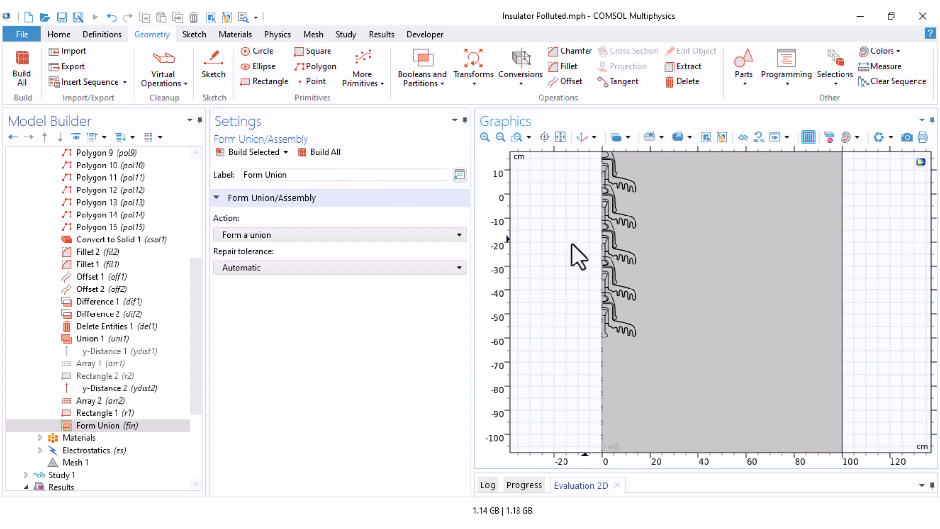
- Save the domain selection of the Electrostatics interface as a reusable selection named Phy.Selec
scroll(45, 218, up, 3)
scroll(45, 217, up, 3)
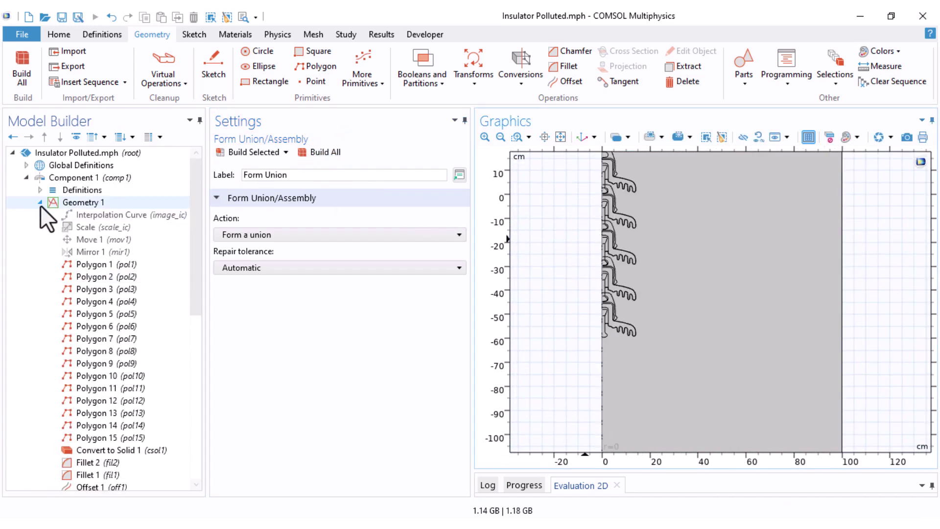
click(40, 204)
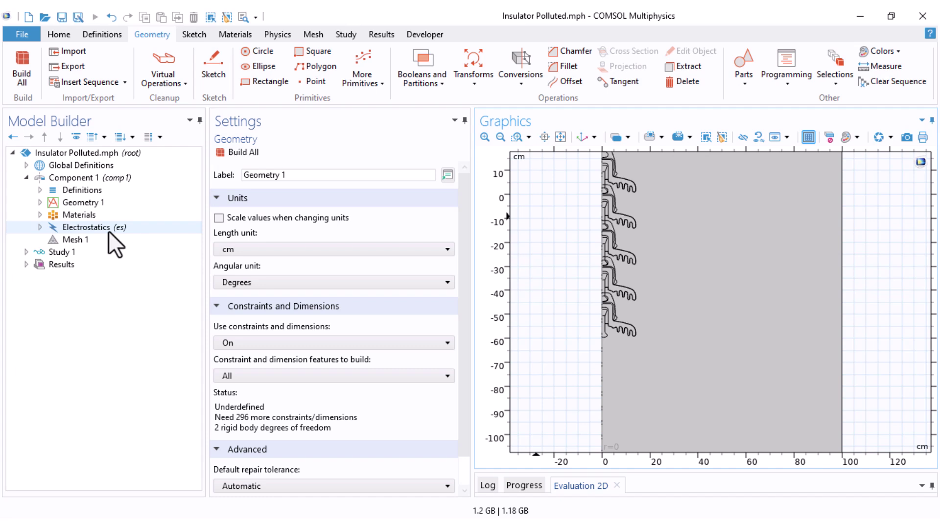
click(40, 227)
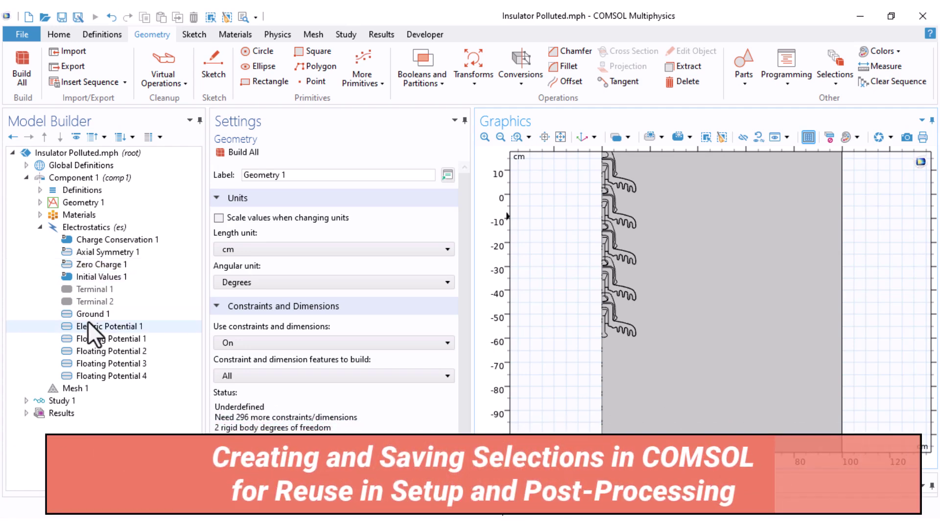
click(87, 227)
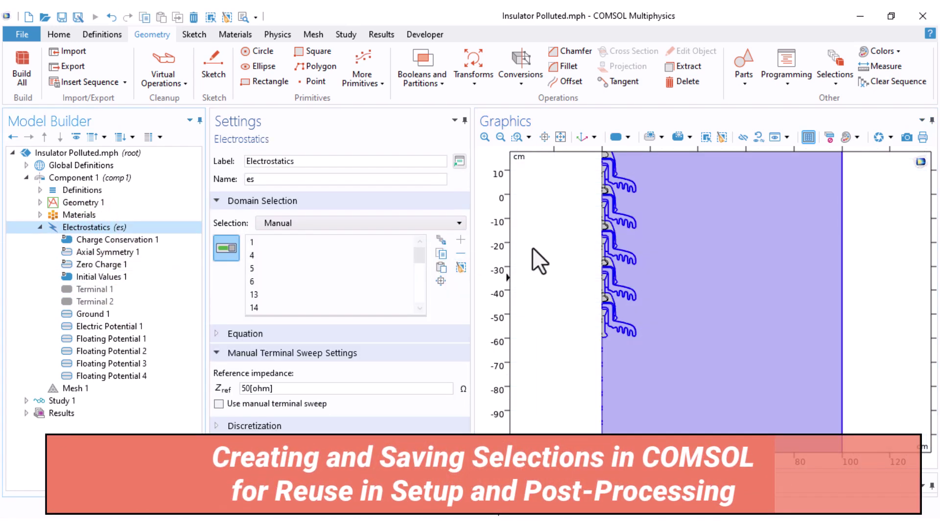
scroll(555, 303, down, 2)
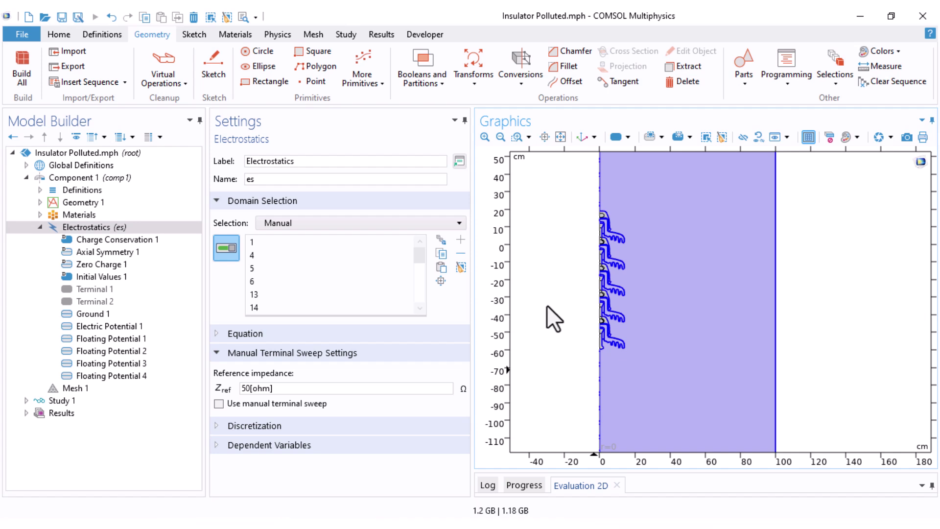
click(442, 237)
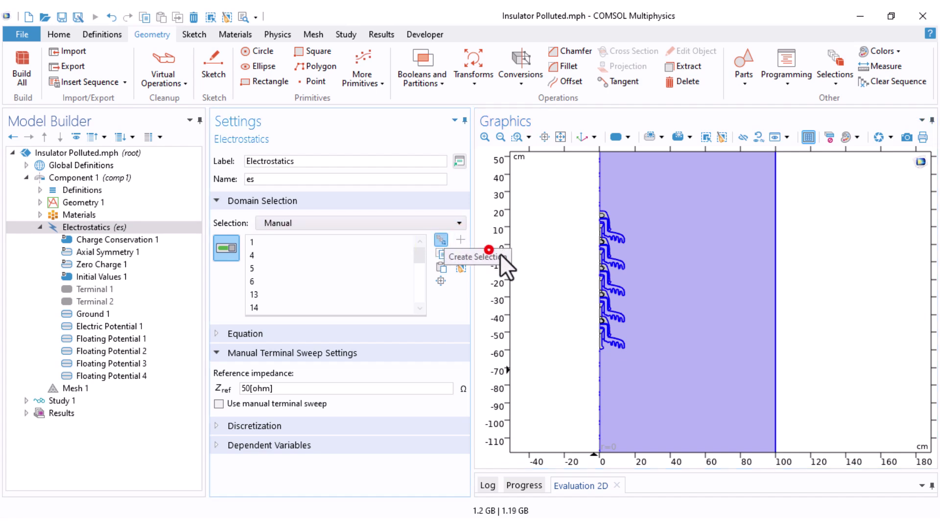
text(Phy.Selec)
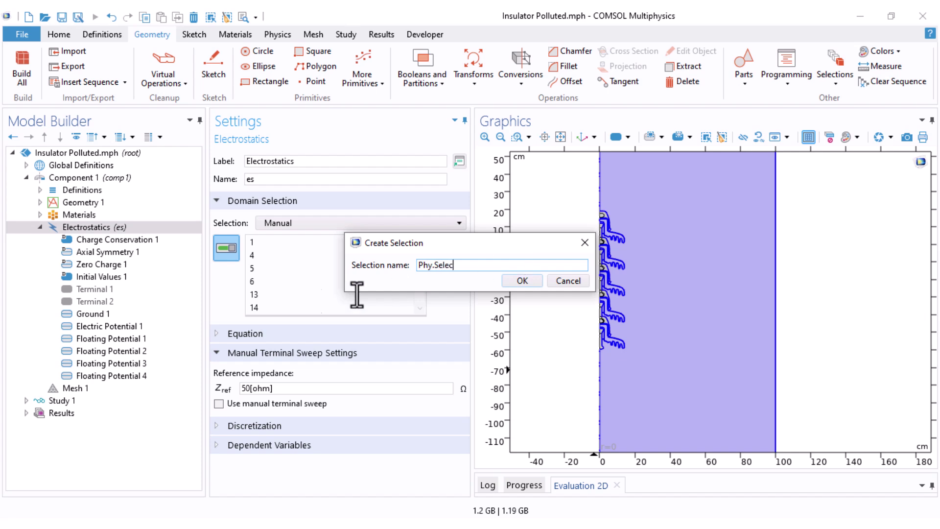
key(Return)
- Save the boundary selection of Ground 1, the outline of the uppermost cap, as a selection named GND Cap
click(104, 339)
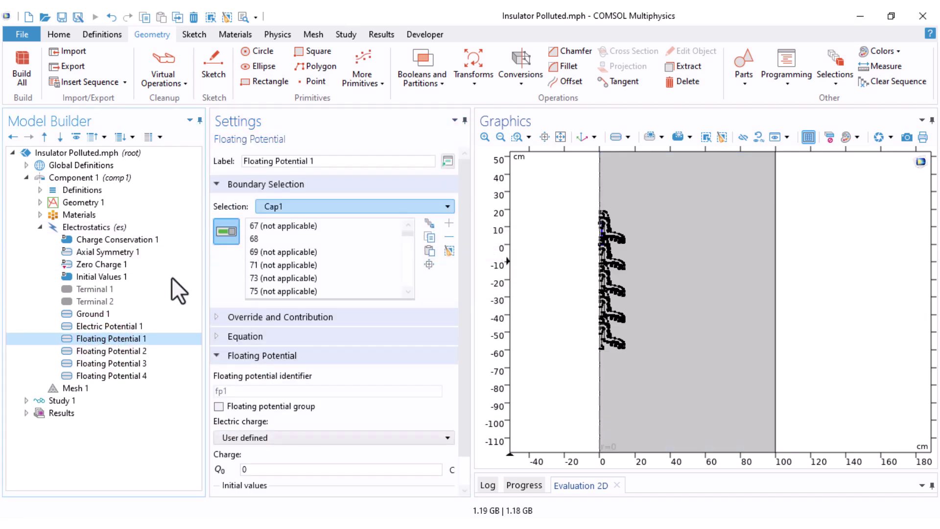
click(105, 314)
click(106, 324)
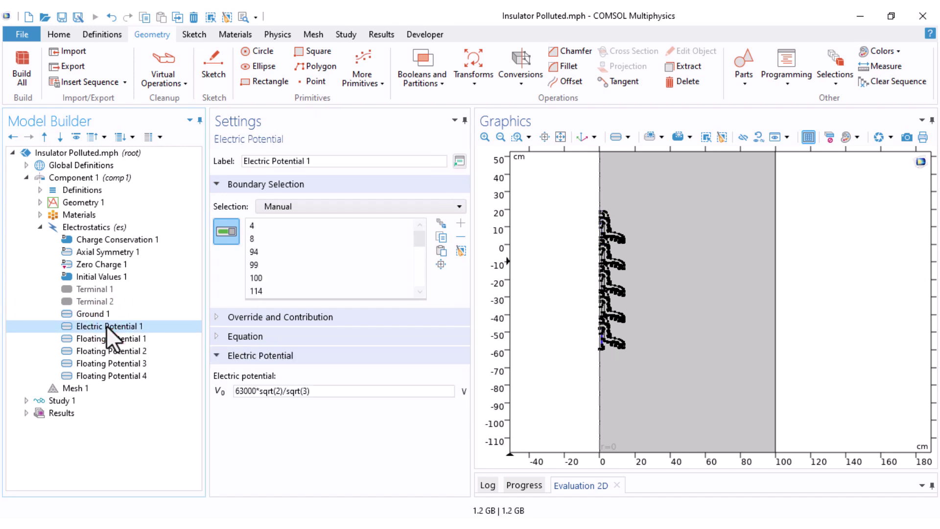
click(100, 313)
middle_drag(520, 255, 587, 132)
right_drag(587, 132, 558, 308)
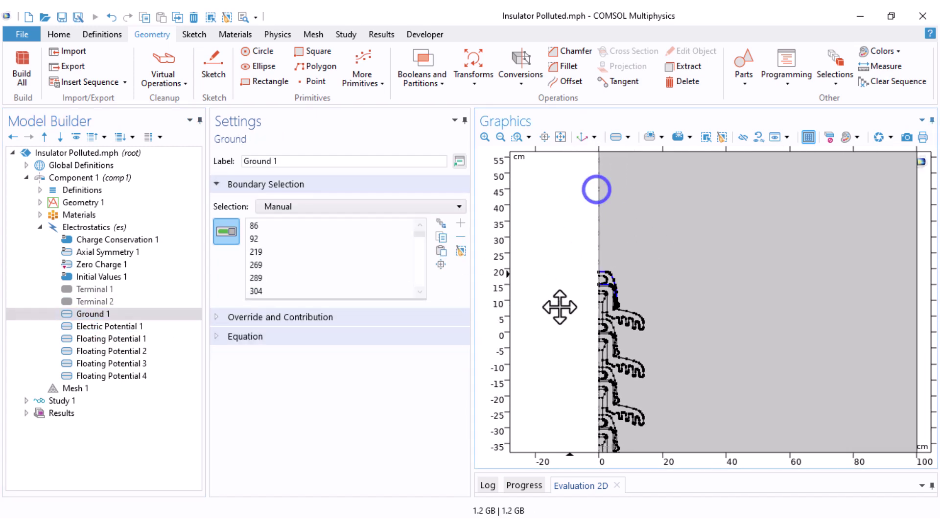
middle_drag(558, 309, 554, 269)
right_drag(555, 283, 502, 215)
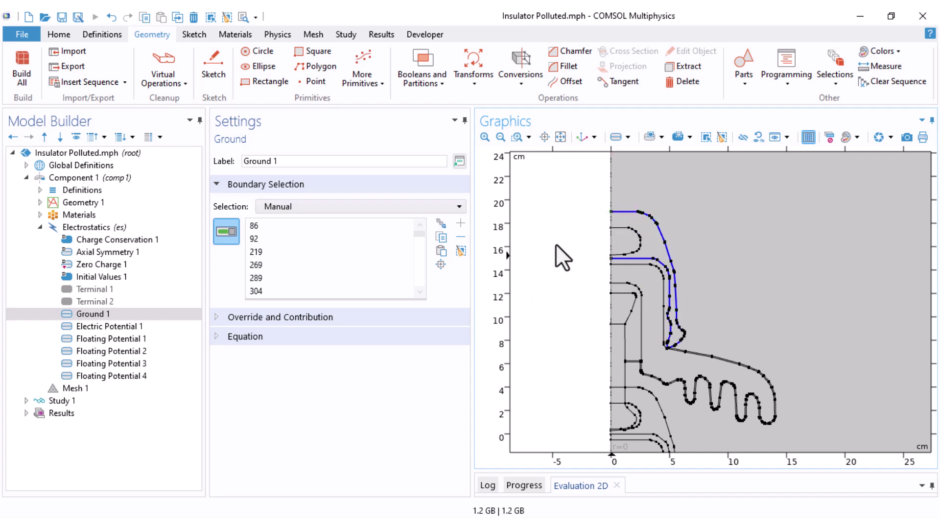
click(440, 224)
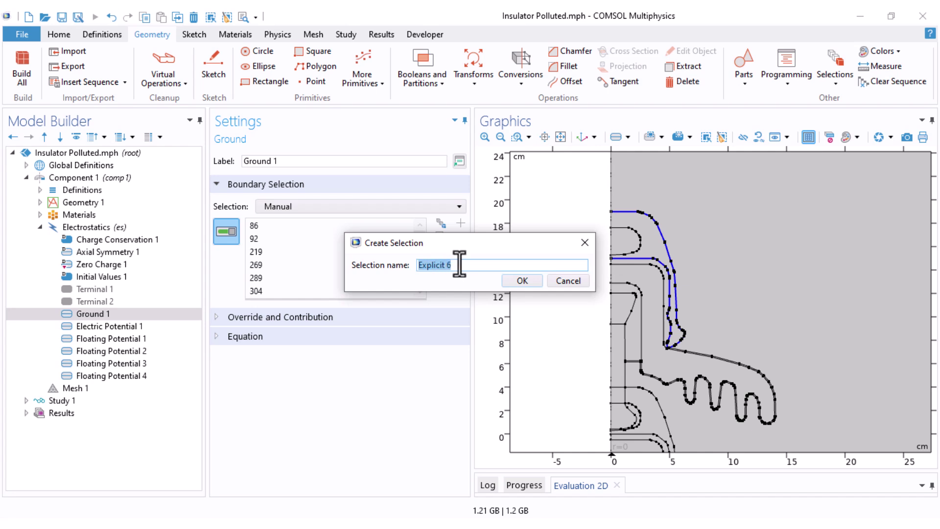
text(GND Cap)
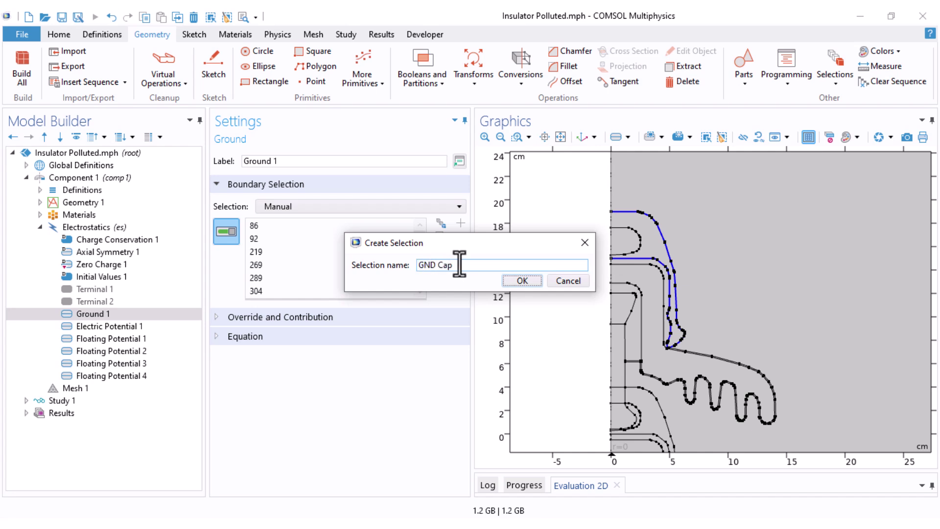
key(Return)
- Save the boundary selection of Electric Potential 1 as a selection named HV Pin
click(107, 330)
click(440, 224)
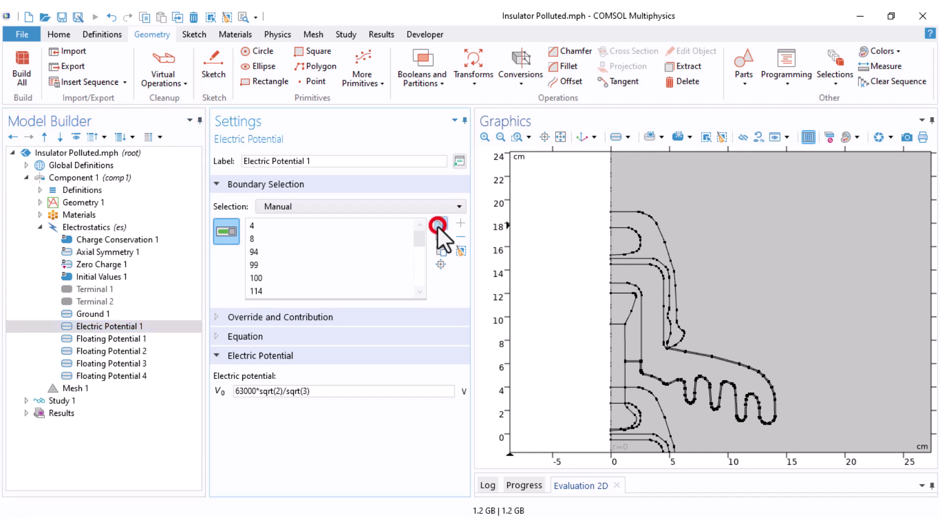
text(HV Pin)
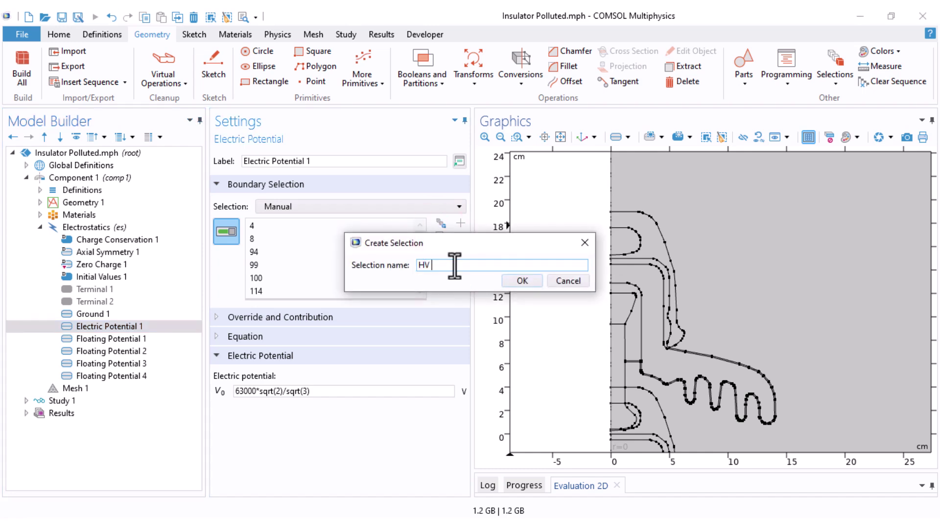
key(Return)
- Delete the Electrostatics interface from Component 1
click(64, 227)
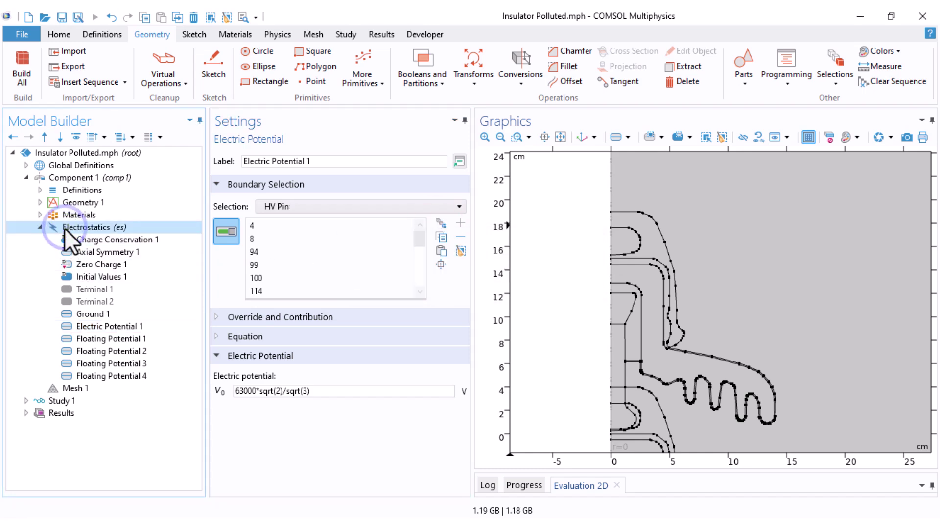
right_click(64, 227)
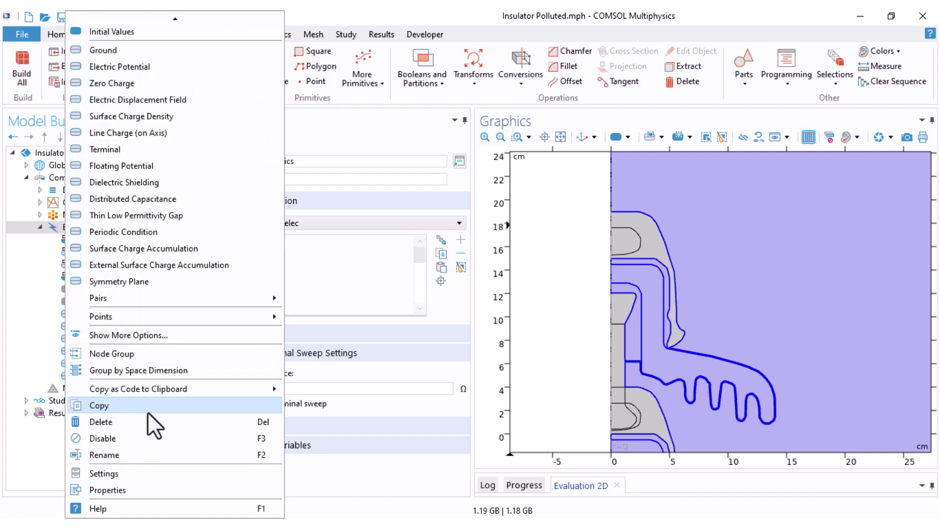
click(116, 421)
click(504, 321)
click(88, 227)
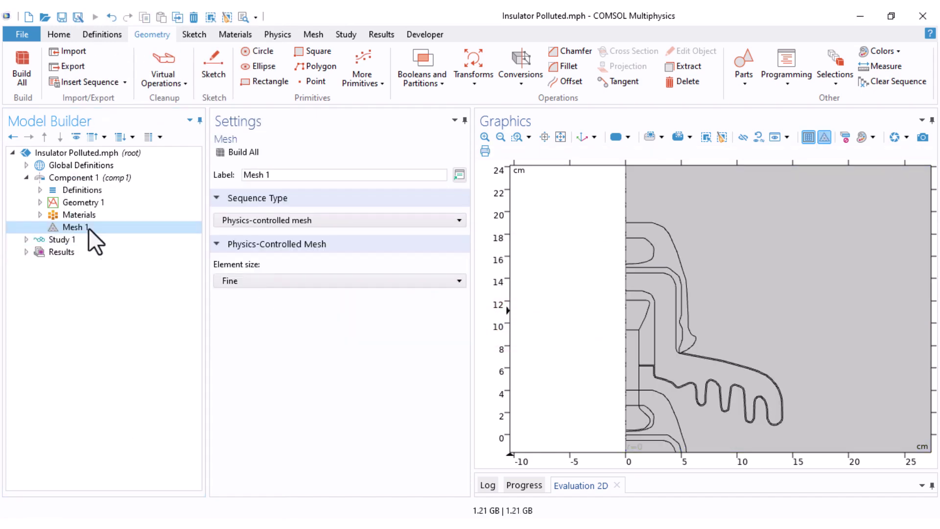
- Open Add Physics for Component 1 and dock it as a tab beside Graphics
click(48, 178)
right_click(48, 178)
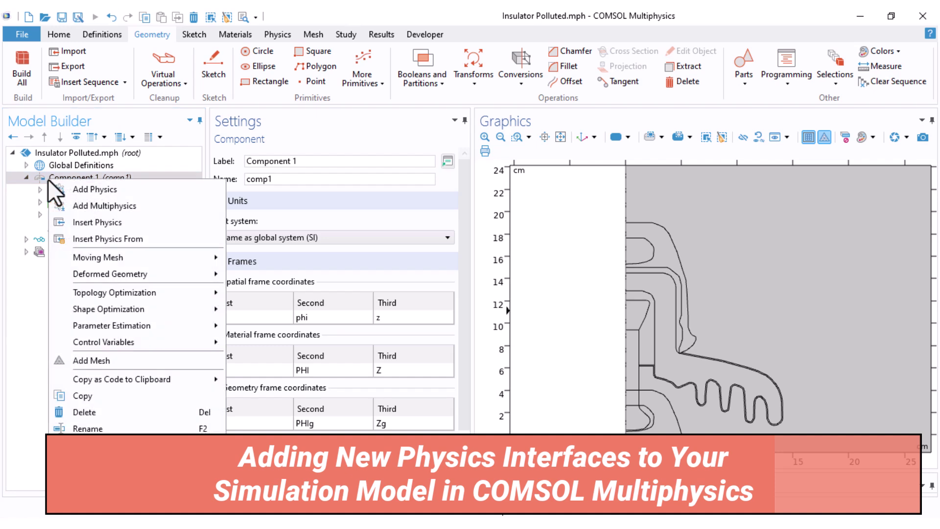
click(104, 192)
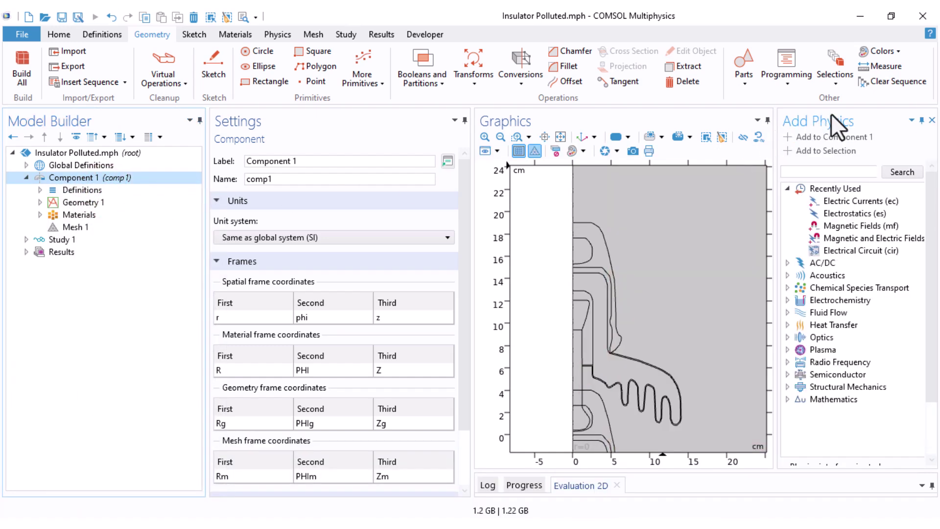
drag(798, 121, 554, 170)
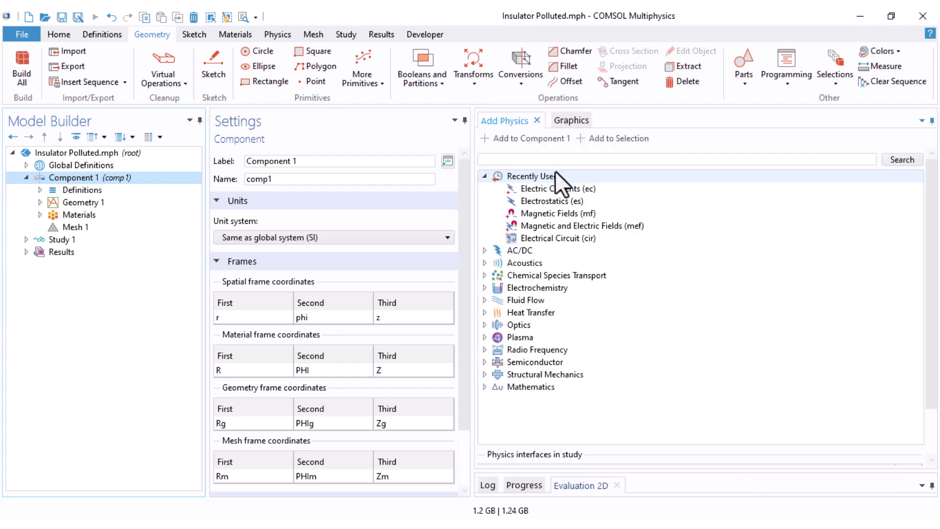
click(569, 121)
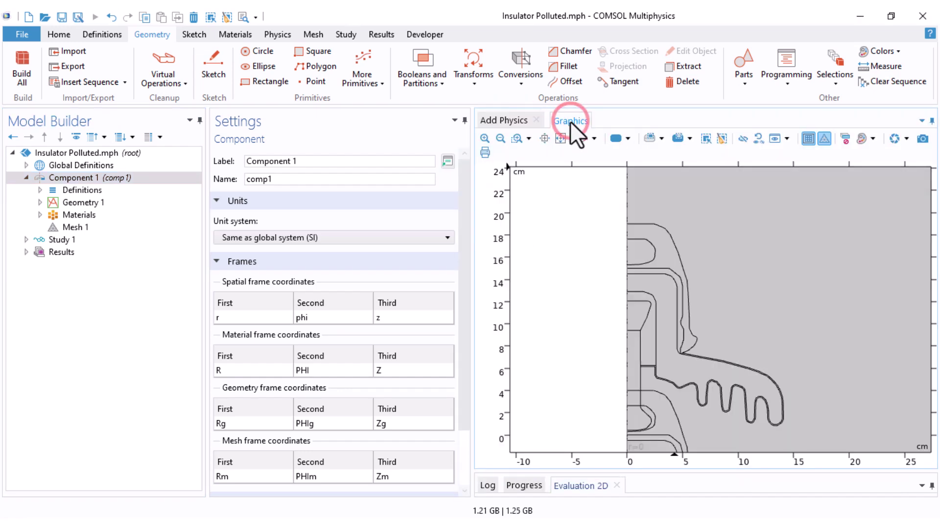
click(509, 123)
- Add the Electric Currents (ec) interface from the AC/DC Electric Fields and Currents branch to Component 1, and close Add Physics
click(484, 250)
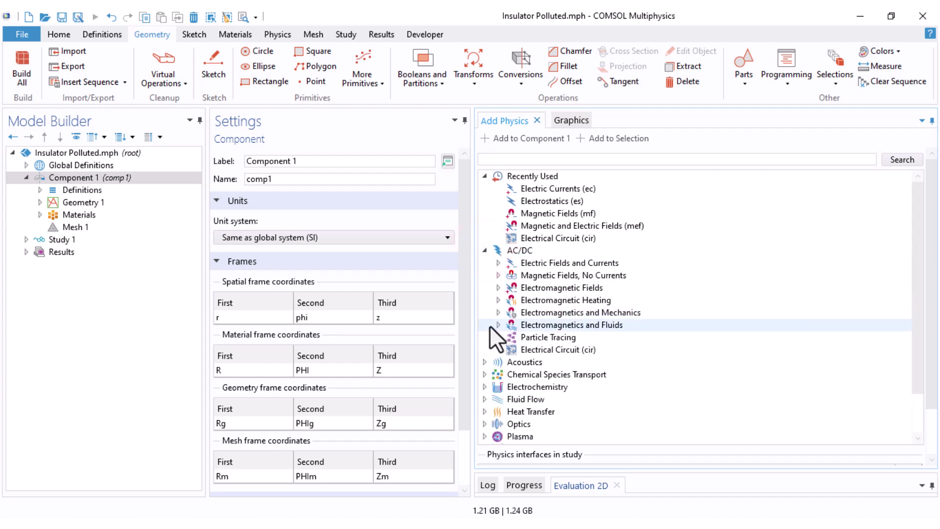
click(497, 264)
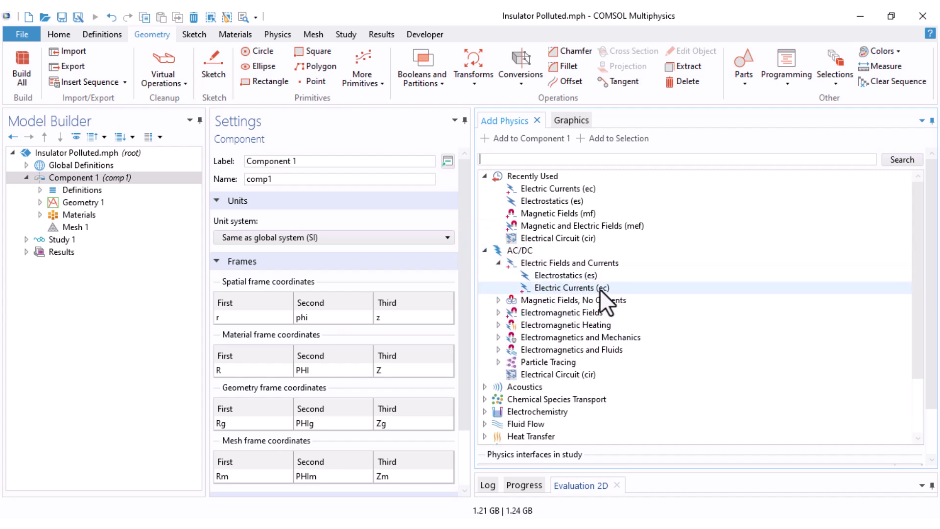
click(565, 289)
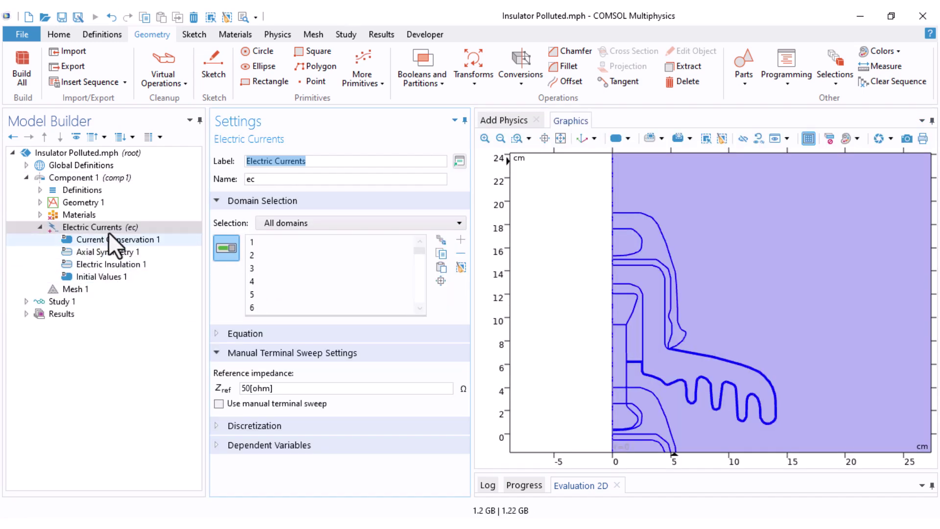
click(517, 138)
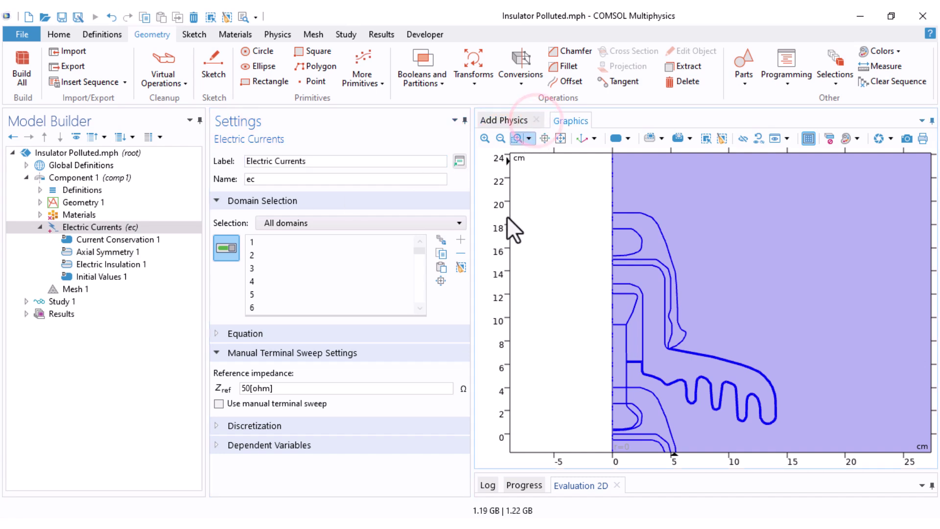
click(525, 163)
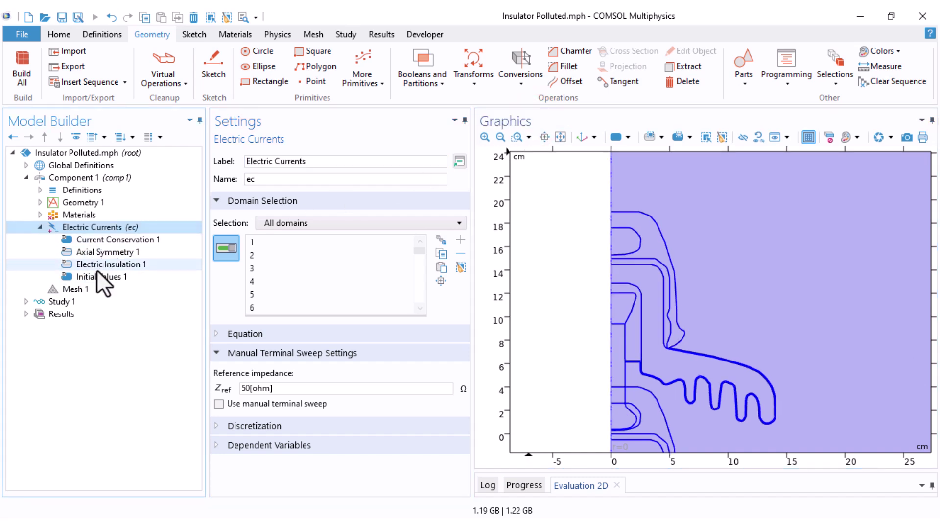
- Examine the Materials branch for missing material parameters, and consult the table of relative permittivity and specific conductivity per material
click(40, 227)
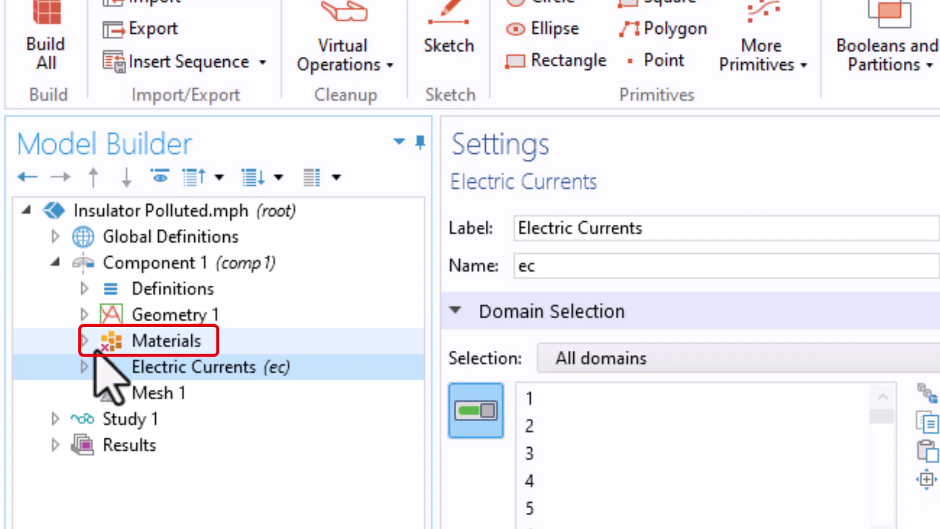
click(118, 363)
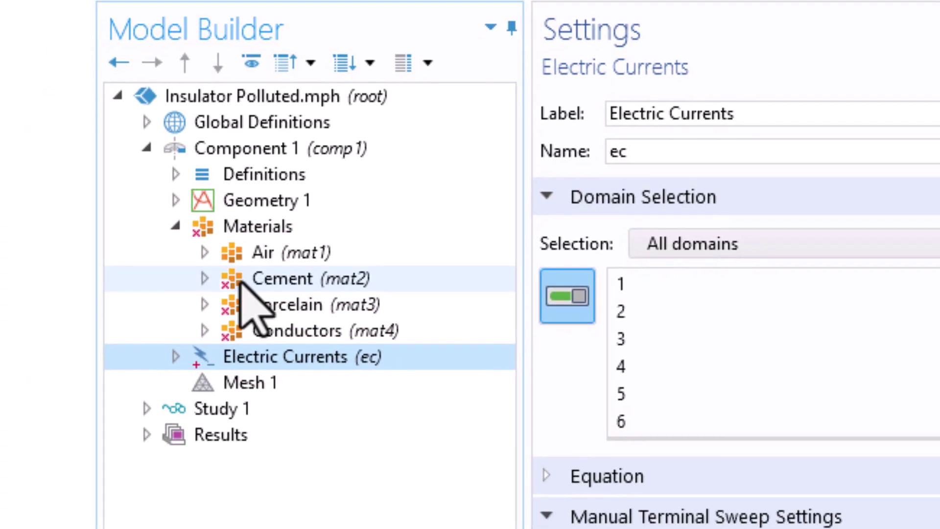
mouse_move(240, 285)
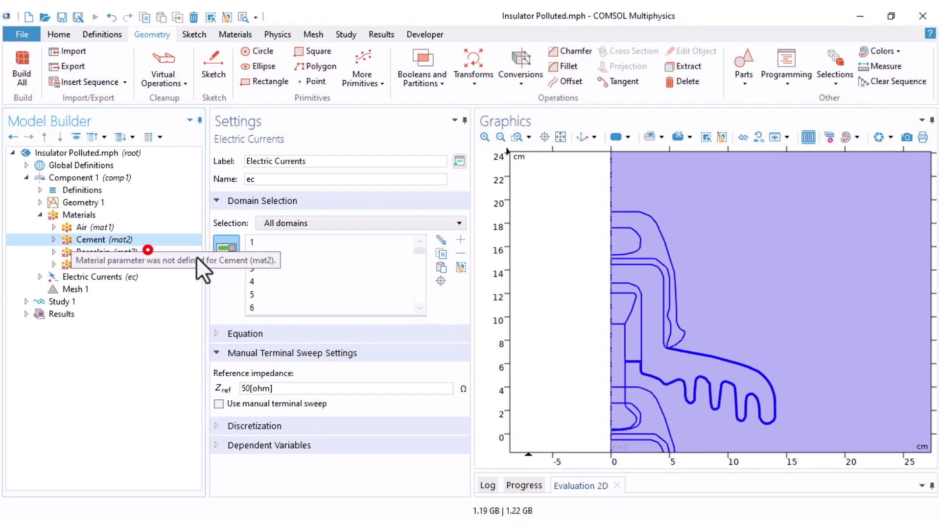
click(391, 281)
drag(463, 225, 469, 362)
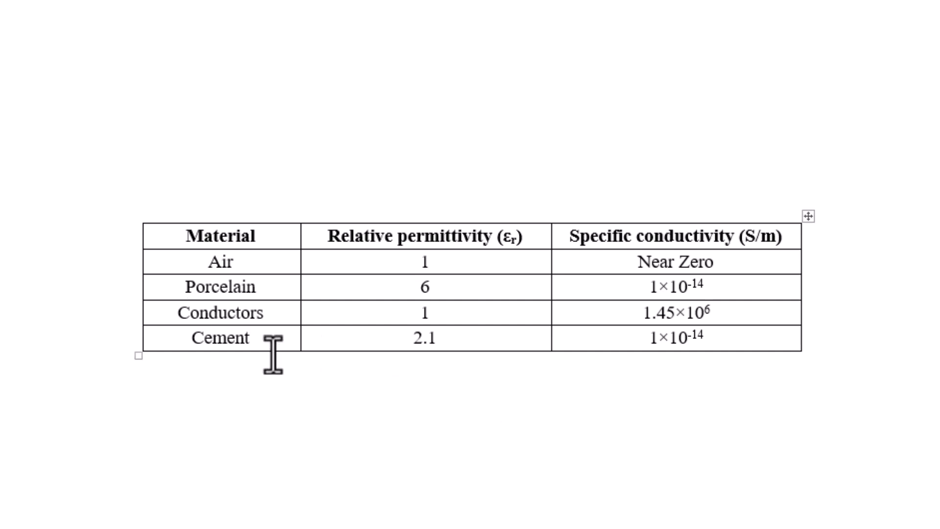
- Check the specific conductivities of the conductors and of air in the material table
drag(642, 313, 703, 313)
key(shift+Right)
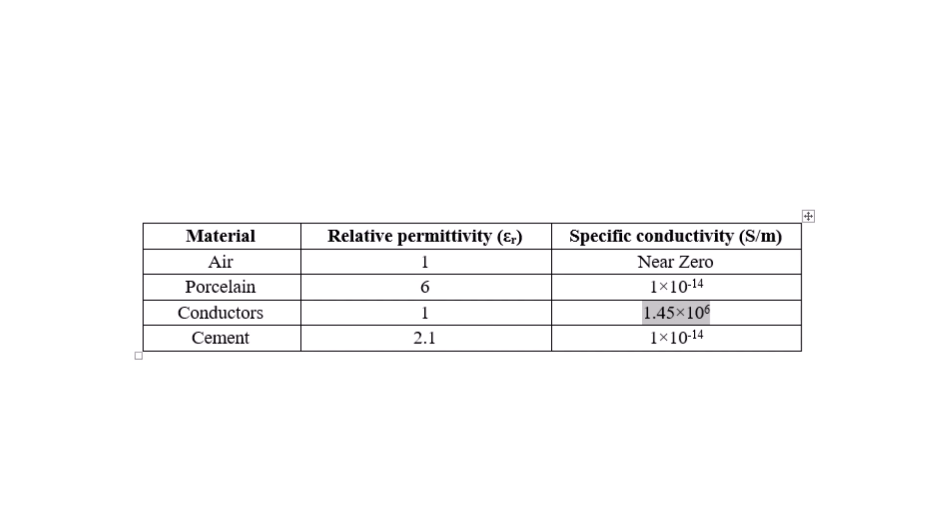
click(624, 257)
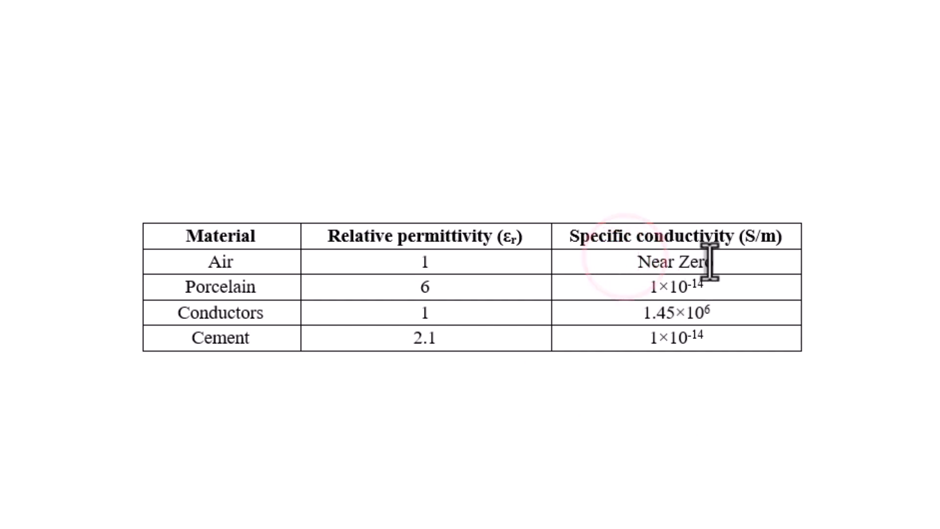
triple_click(636, 260)
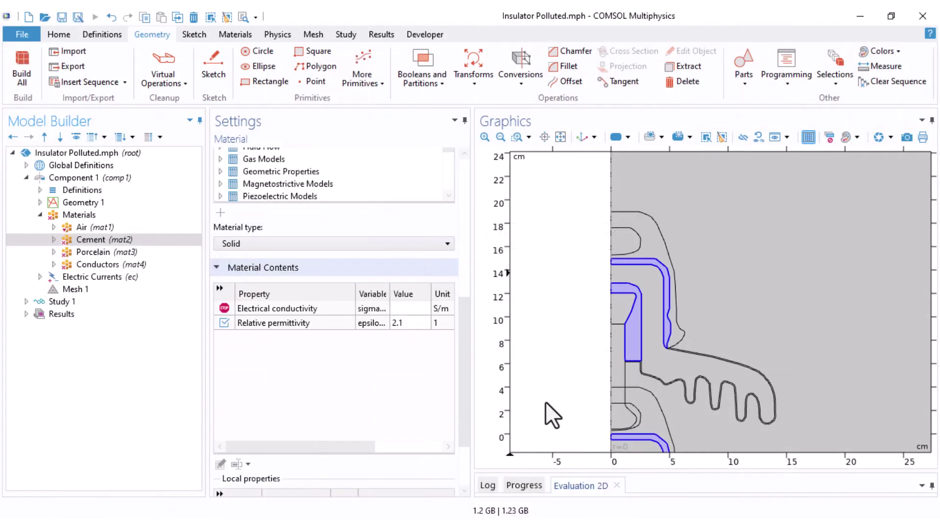
- Set the electrical conductivity of the Air material to 1e-20[S/m]
click(83, 228)
drag(465, 261, 445, 403)
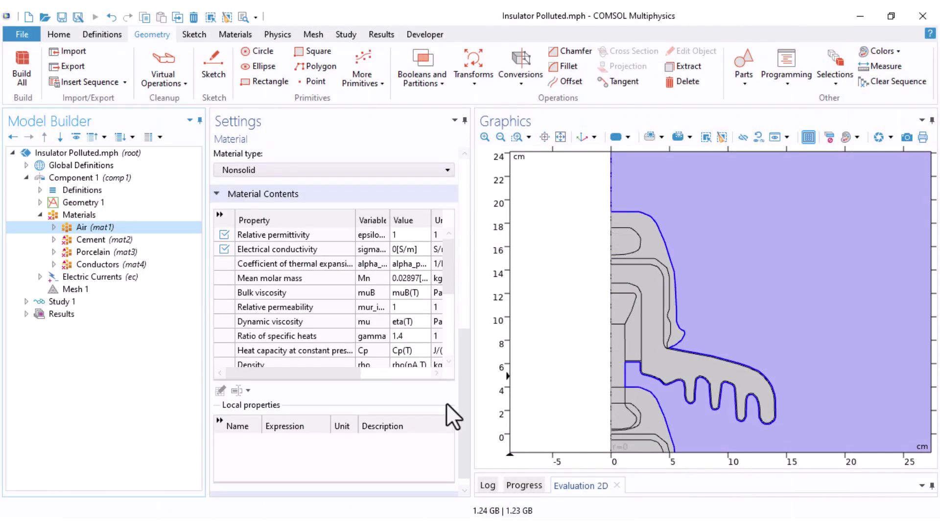
click(393, 250)
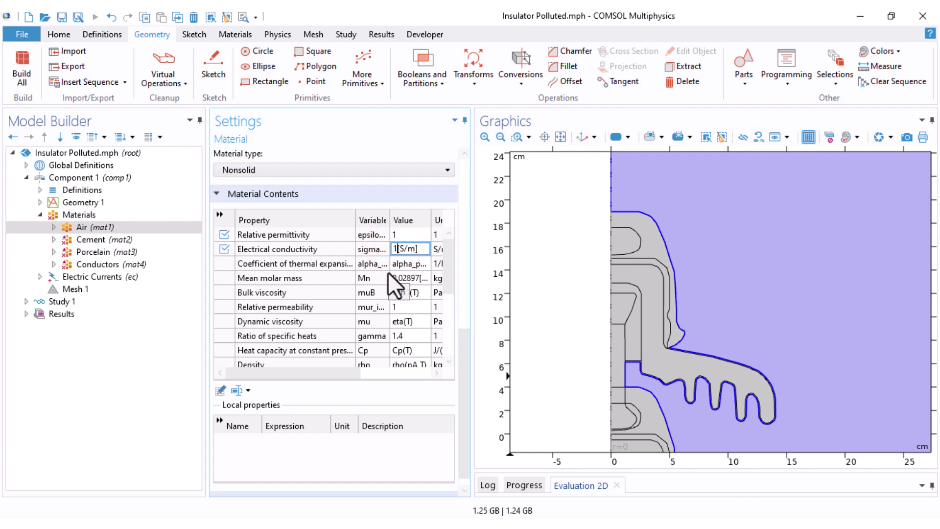
text(1e-20)
key(Return)
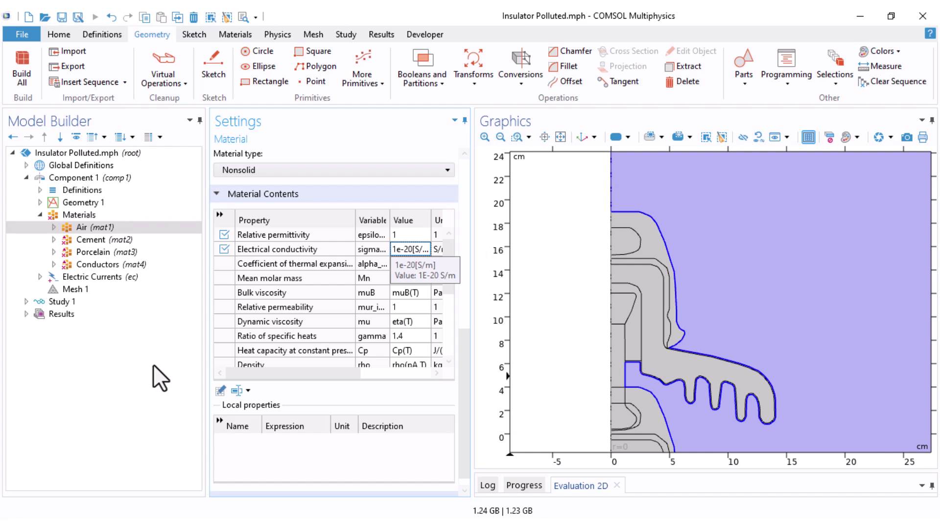
- Set the electrical conductivity of Cement and Porcelain to 1e-14 S/m and of Conductors to 1.45e6 S/m
click(89, 240)
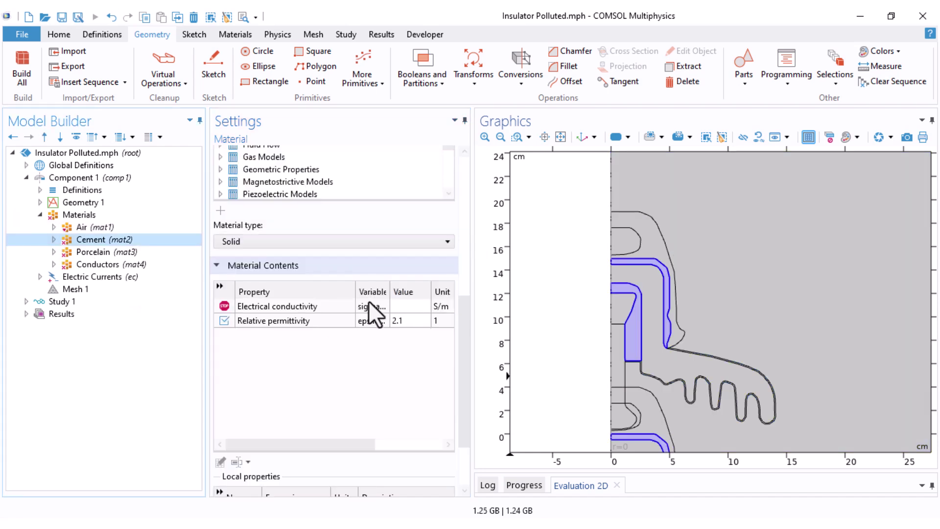
click(395, 304)
text(1)
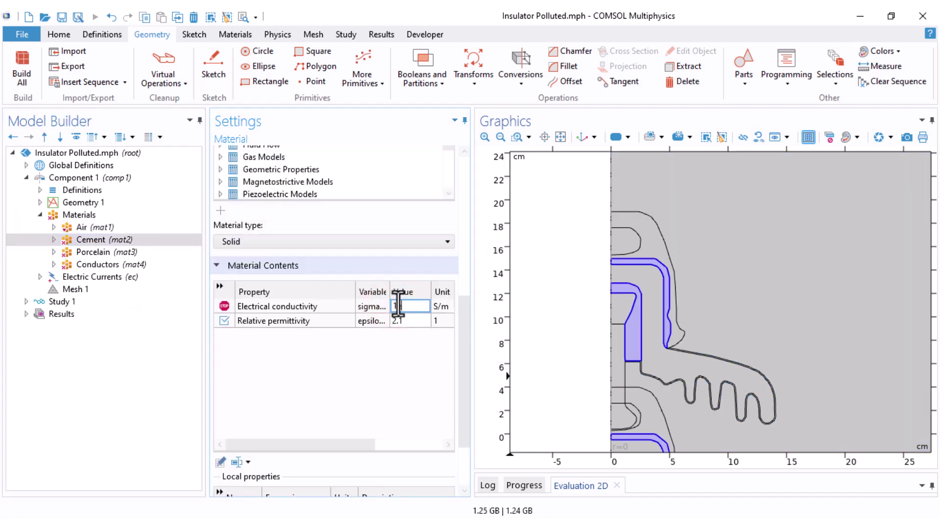
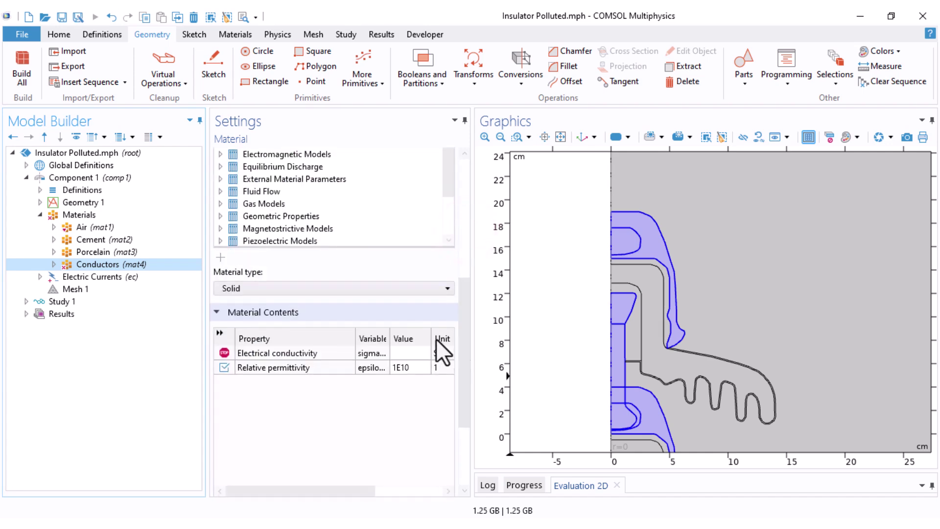
click(408, 353)
text(1.45e6)
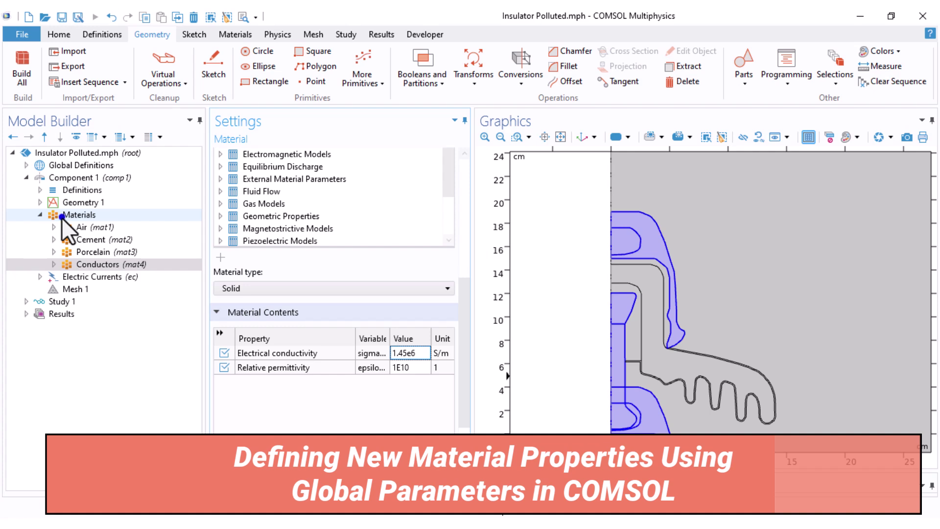
- Add a blank material to Component 1 and label it Pollution
right_click(60, 217)
click(112, 263)
text(Pollutiom)
key(BackSpace)
key(BackSpace)
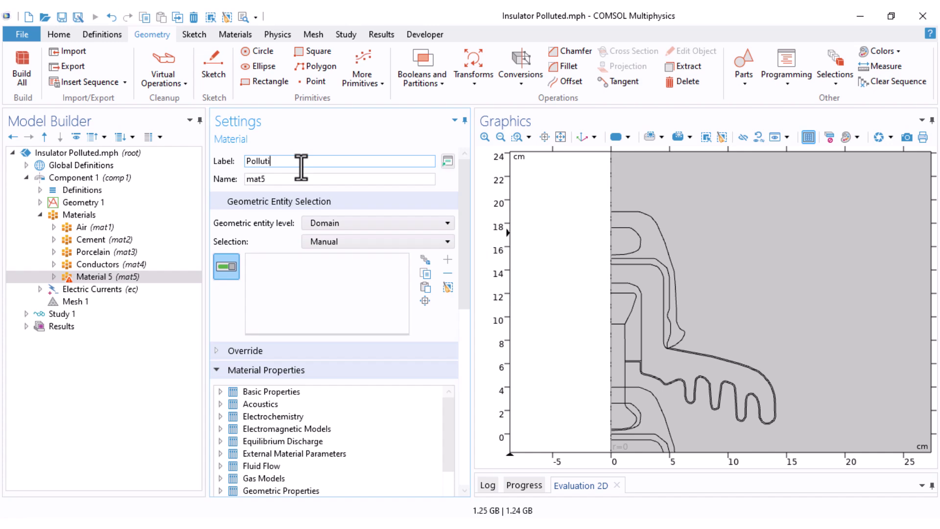
text(n)
key(Return)
- Hide the surrounding air domain in the graphics so the thin pollution layer can be picked
middle_drag(594, 373, 516, 264)
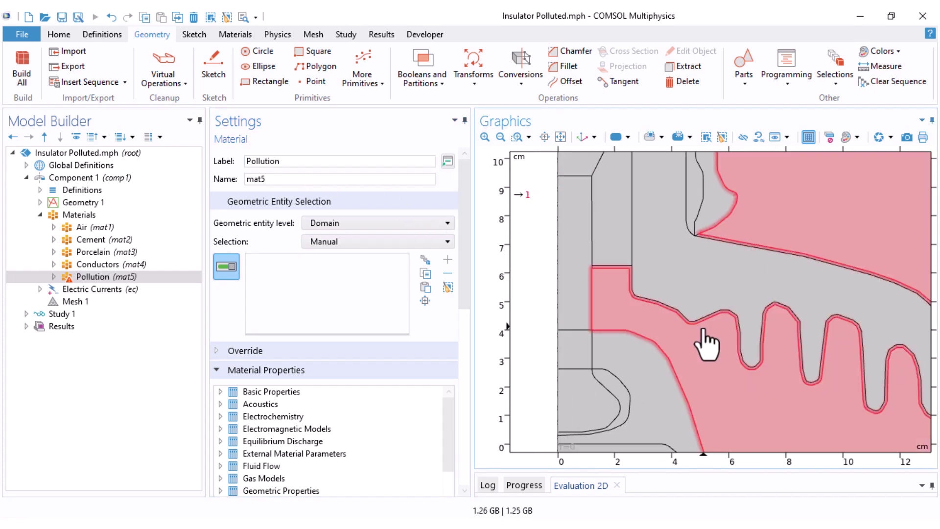
click(743, 138)
click(765, 185)
click(744, 138)
- Assign the thin pollution layer domains on all five insulator discs to the Pollution material
click(744, 236)
middle_drag(762, 399, 685, 218)
scroll(685, 216, down, 2)
middle_drag(698, 315, 647, 167)
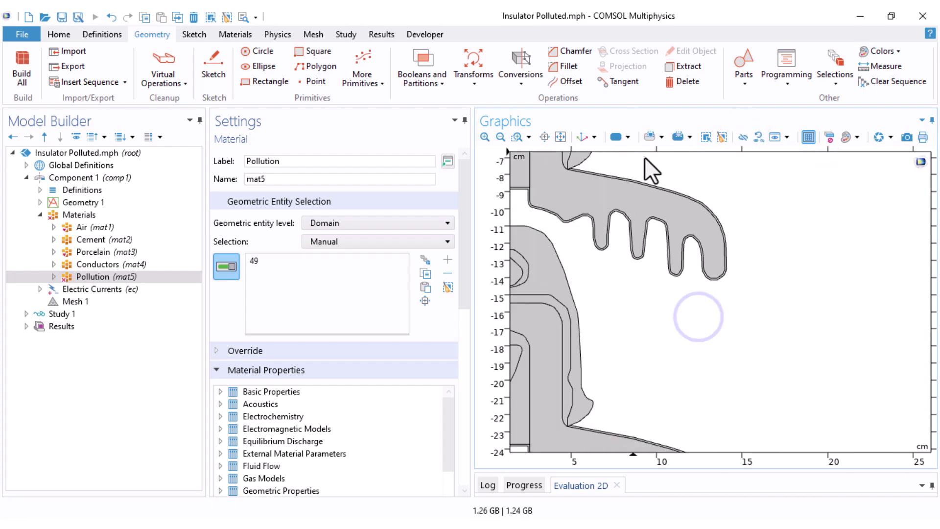
click(652, 199)
middle_drag(709, 447, 763, 243)
click(725, 243)
middle_drag(680, 422, 722, 278)
click(713, 216)
click(722, 278)
- Set the Pollution material's relative permittivity to 1 and its electrical conductivity to the parameter Cond_P
drag(460, 222, 465, 373)
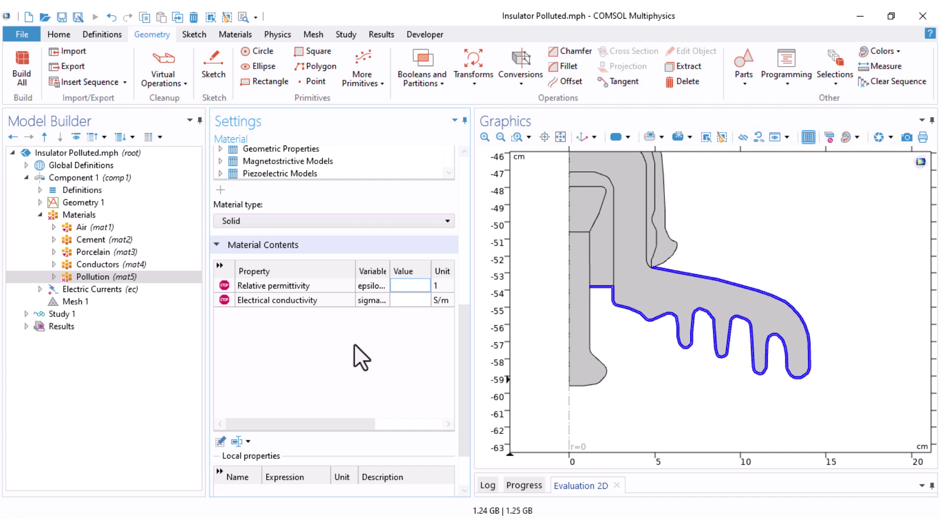
click(401, 286)
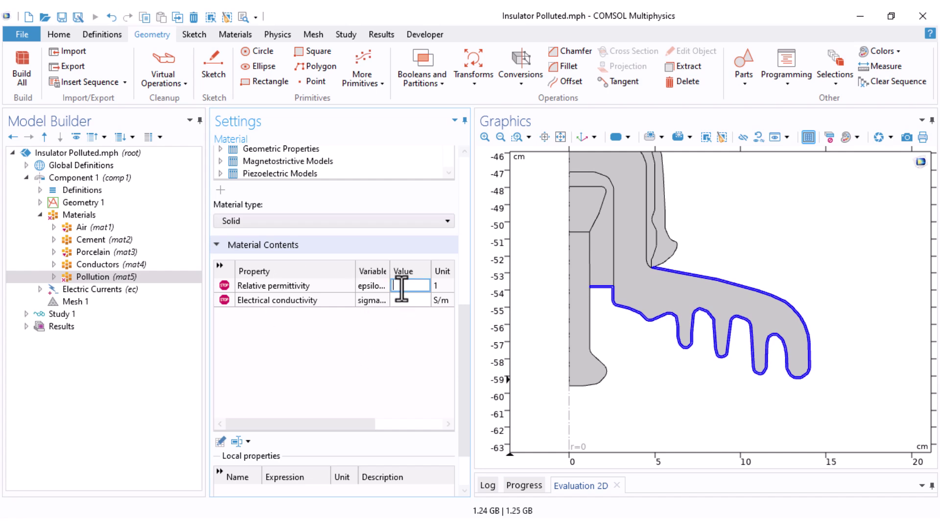
text(1)
click(398, 304)
text(Cond)
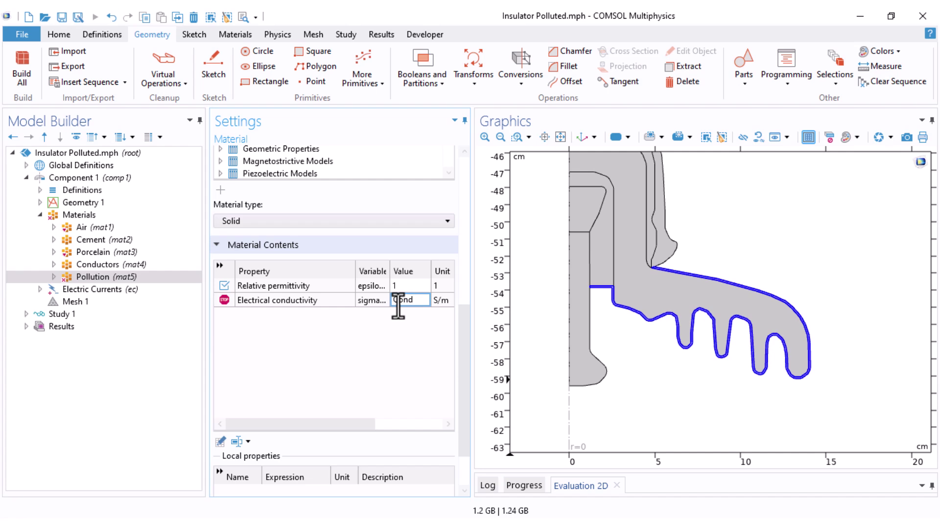
text(_P)
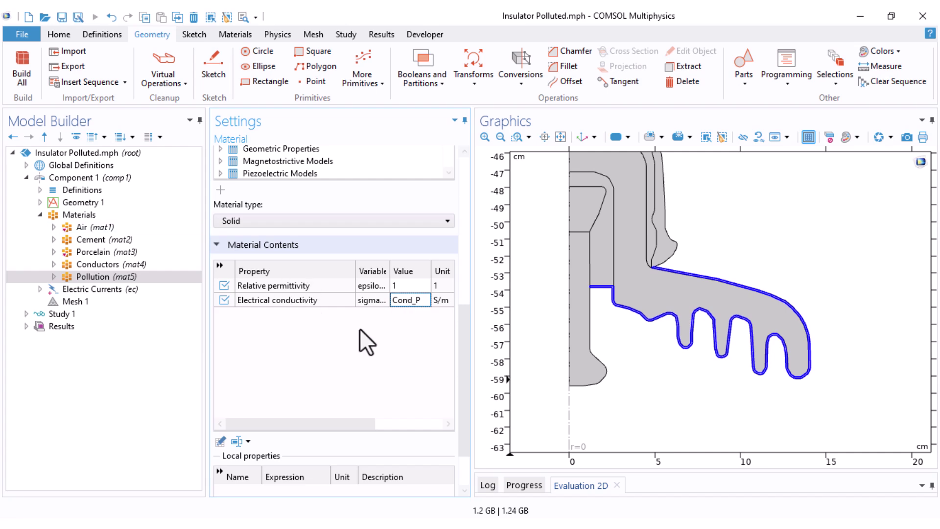
- Define the global parameter Cond_P with the expression 1e-5 in Parameters 1
click(27, 165)
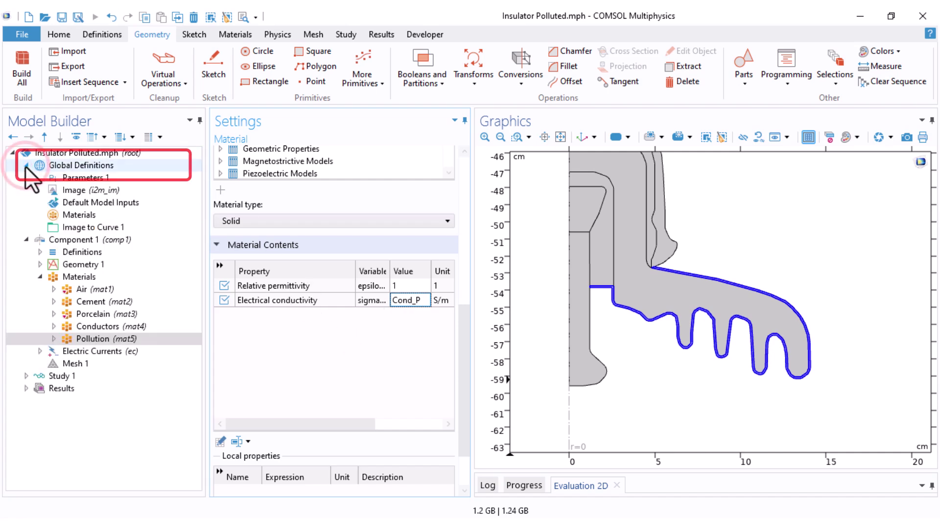
click(78, 177)
drag(471, 226, 549, 225)
click(237, 226)
text(Cond_P)
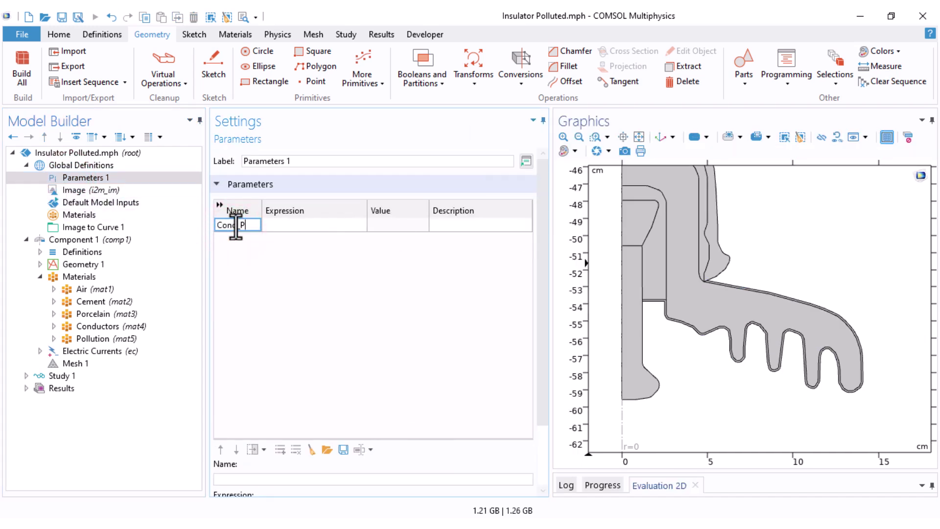
key(Tab)
text(1e-5)
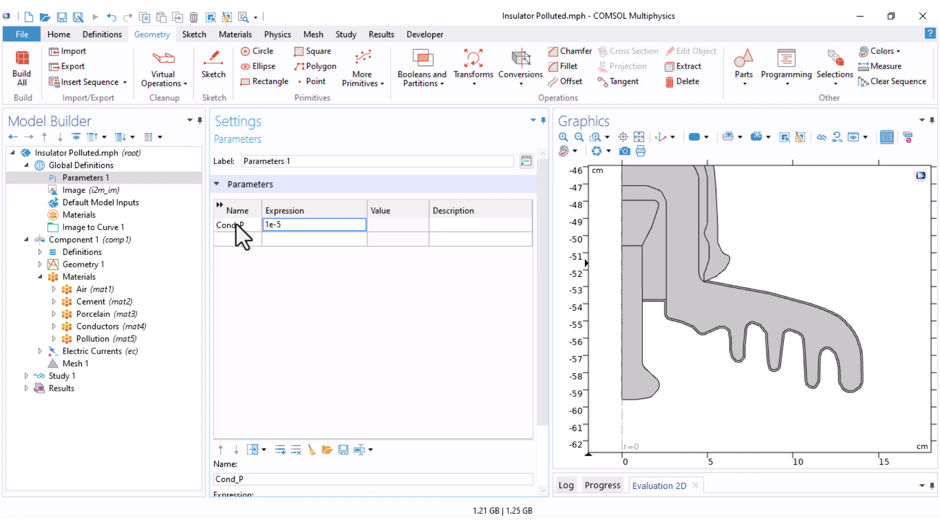
key(Return)
- Describe the Cond_P parameter as "Specific Conductivity of Pollution Layer"
click(459, 221)
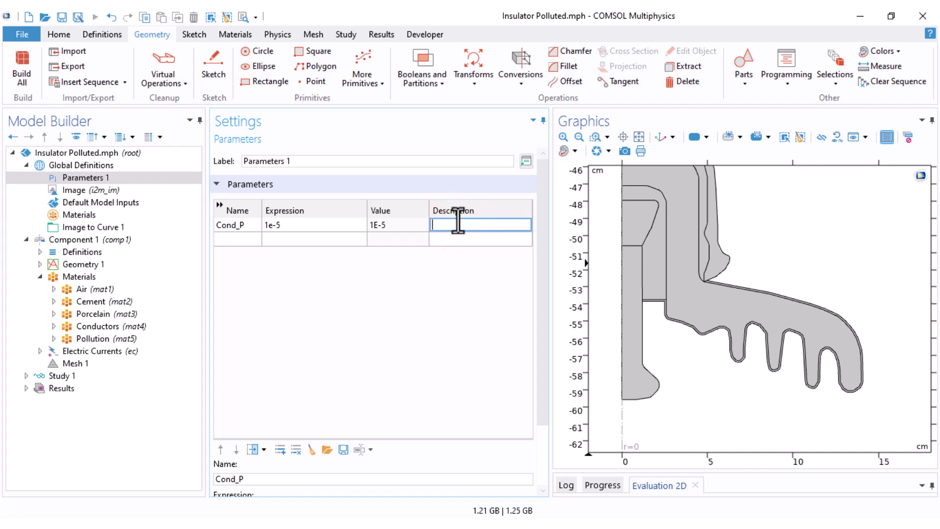
text(Specific Conductivity of P)
text(ollution Layer)
key(Return)
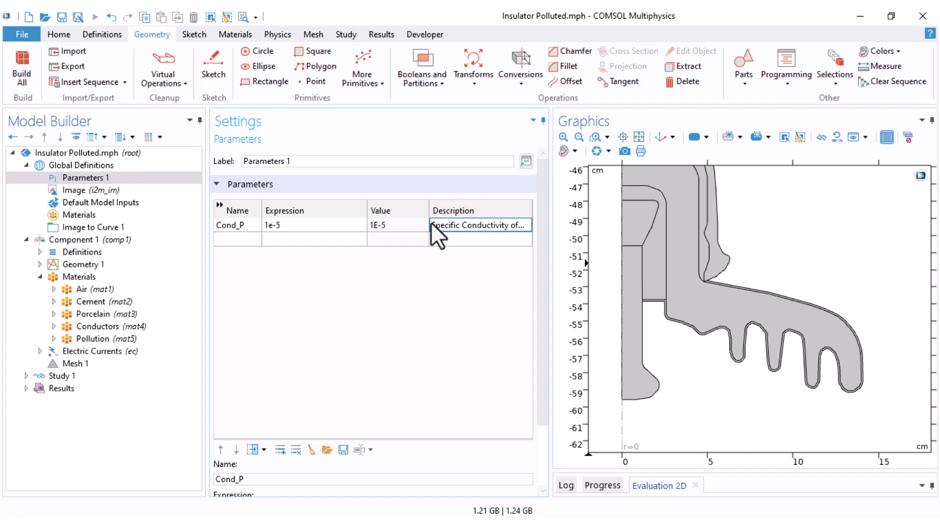
- Check the evaluated electrical conductivity of the Pollution material, and collapse the Global Definitions and Materials branches
click(28, 165)
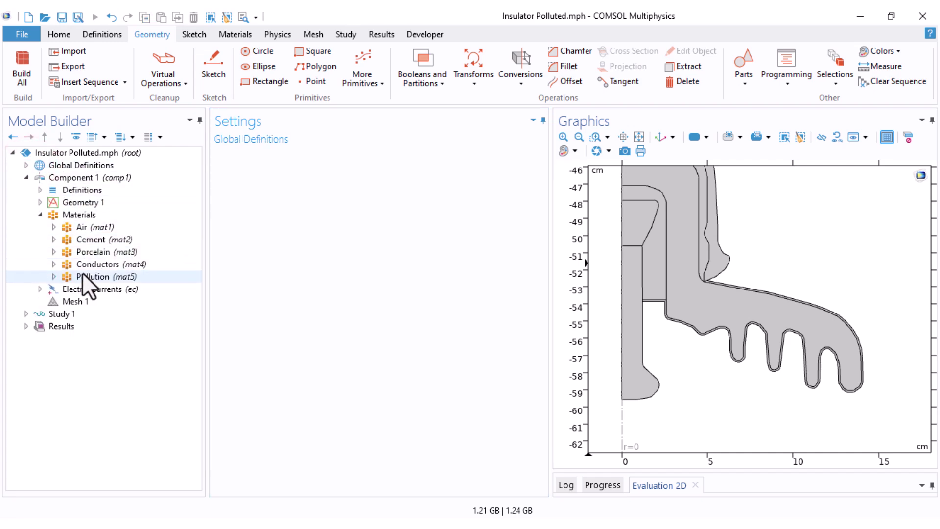
click(84, 273)
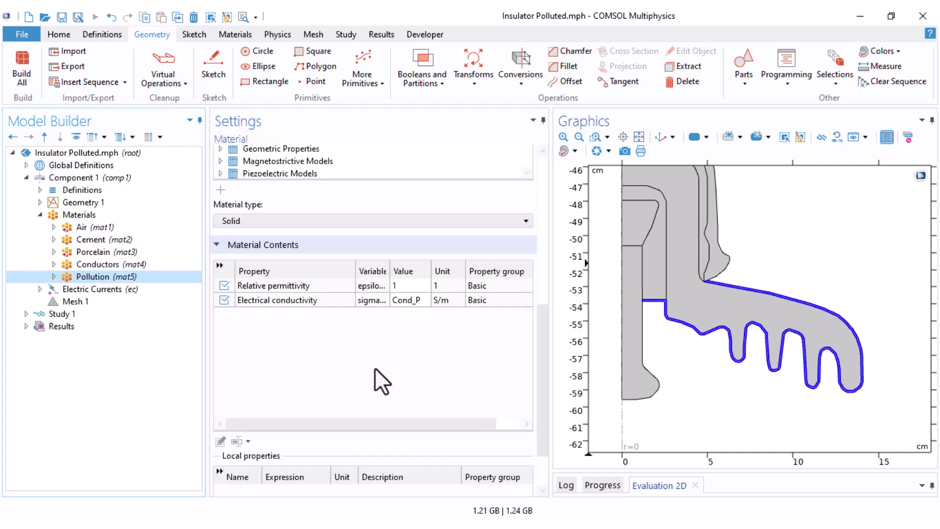
mouse_move(404, 303)
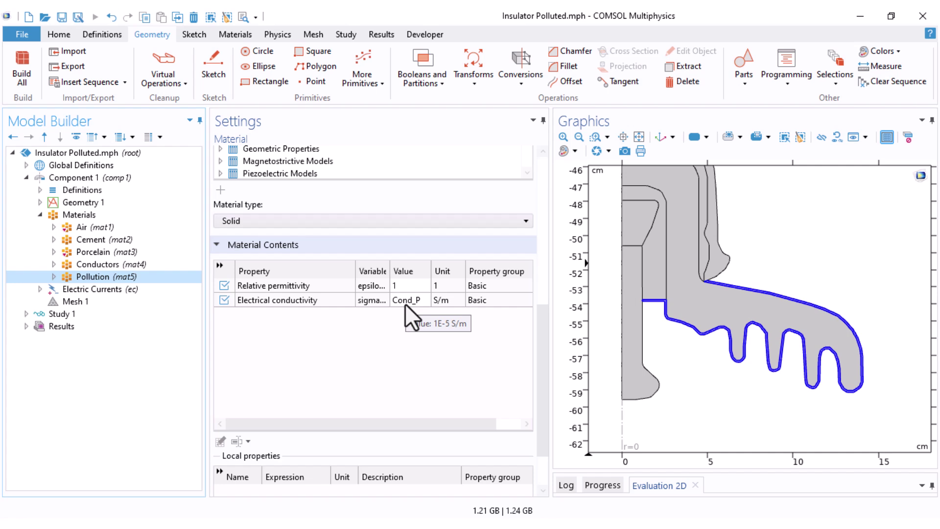
click(40, 215)
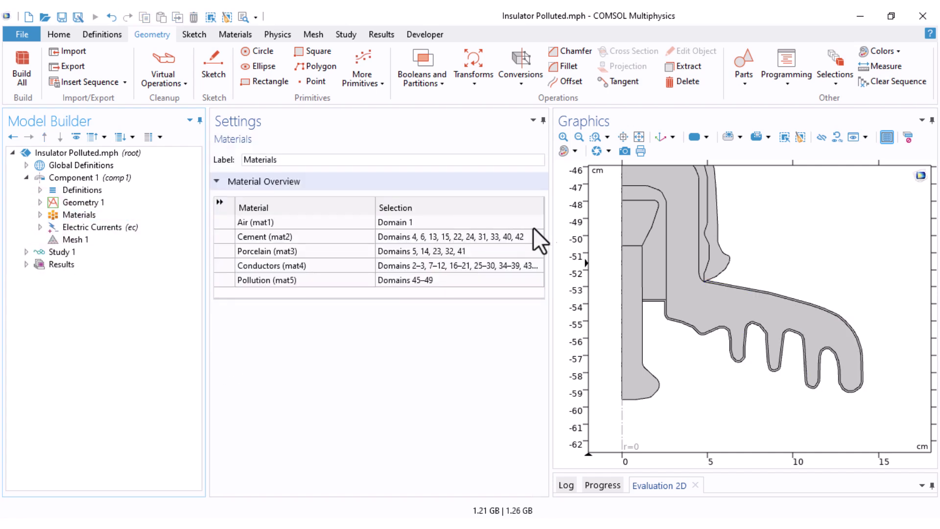
- Restrict the Electric Currents interface to the saved domain selection Phy.Selec
drag(550, 243, 484, 250)
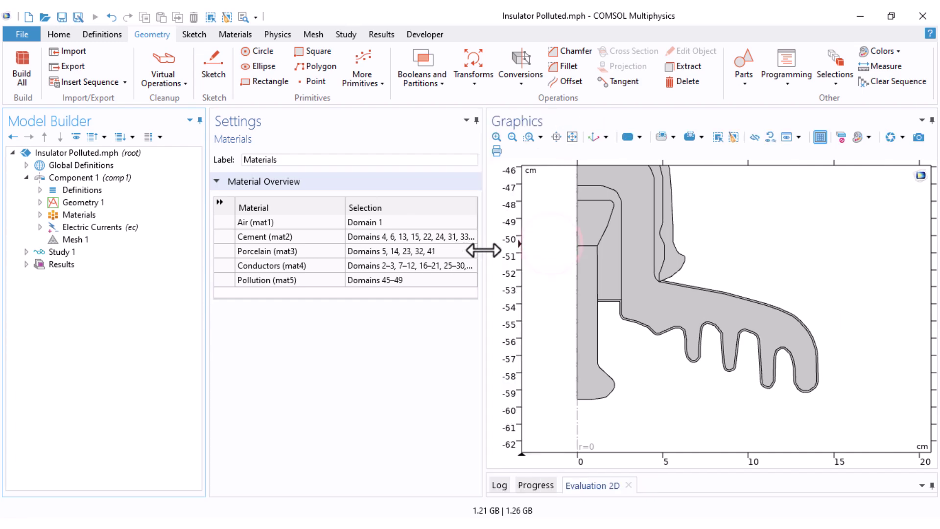
double_click(74, 228)
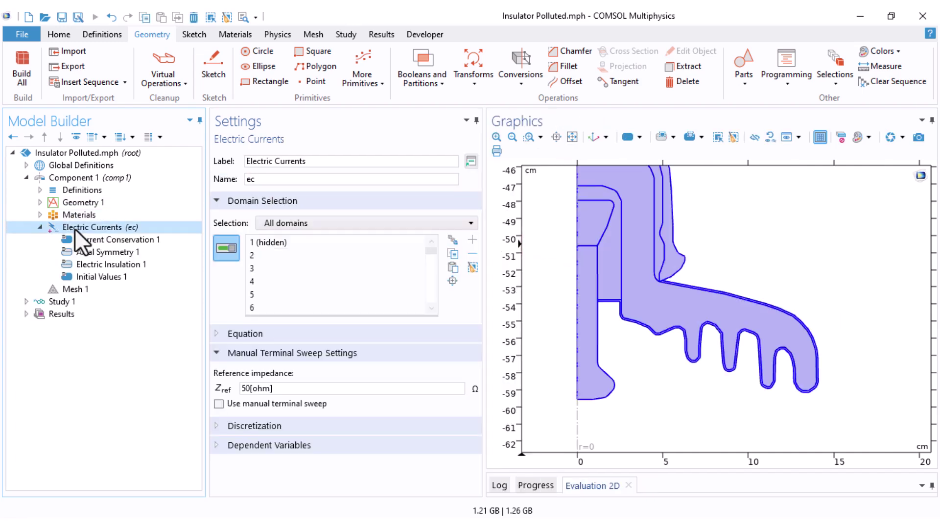
mouse_move(547, 259)
middle_down()
mouse_move(539, 316)
mouse_move(552, 361)
mouse_move(550, 263)
middle_up()
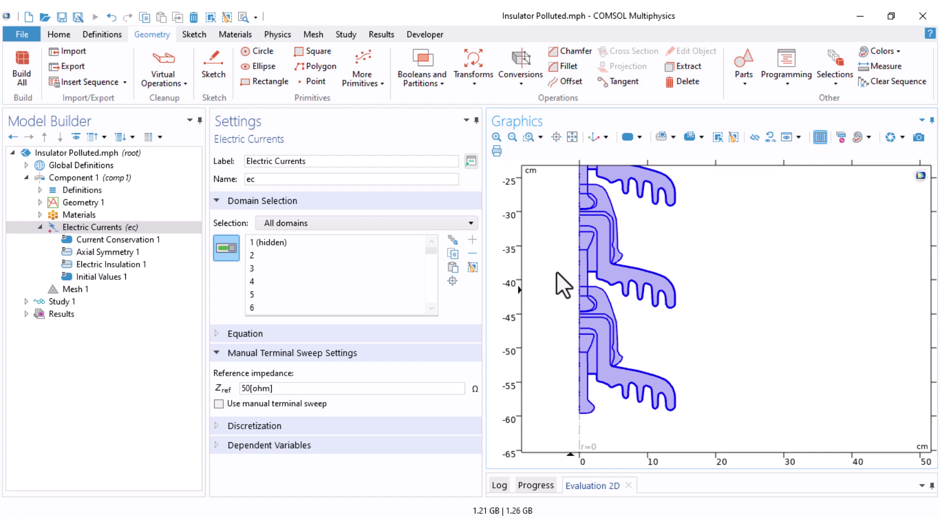
click(288, 226)
click(289, 226)
click(301, 225)
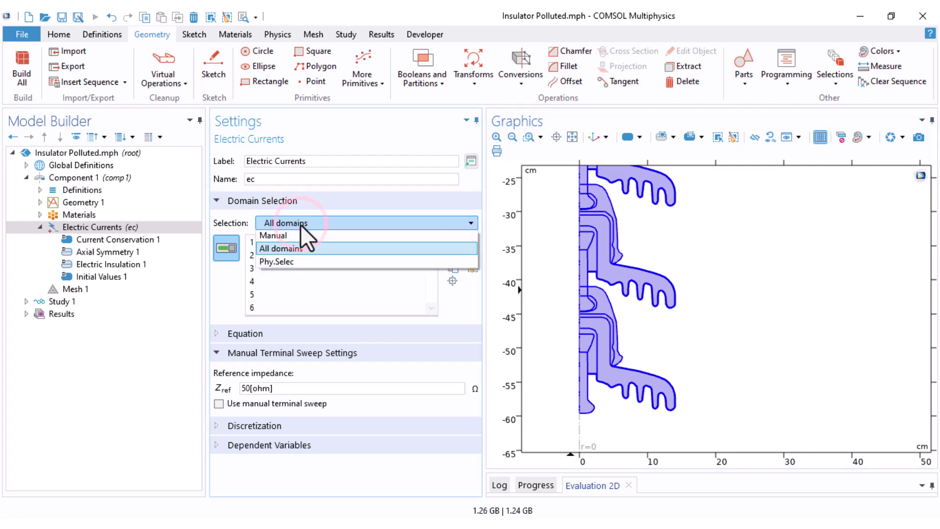
click(281, 264)
- Reset the hiding so the air domain is displayed around the insulator string again
scroll(553, 236, down, 1)
drag(541, 248, 576, 303)
click(770, 138)
click(493, 321)
scroll(556, 251, down, 1)
- Add a Ground boundary condition to Electric Currents and assign it the saved selection GND Cap
right_click(92, 229)
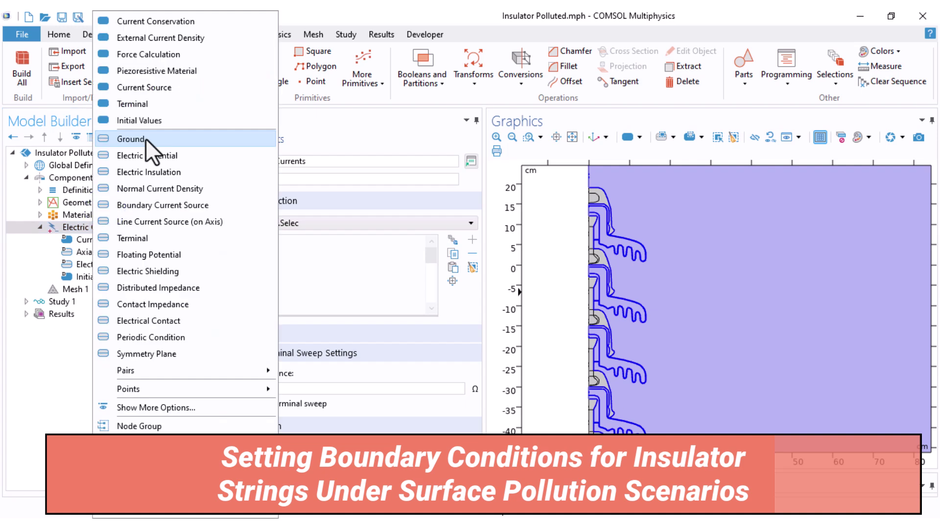
click(146, 138)
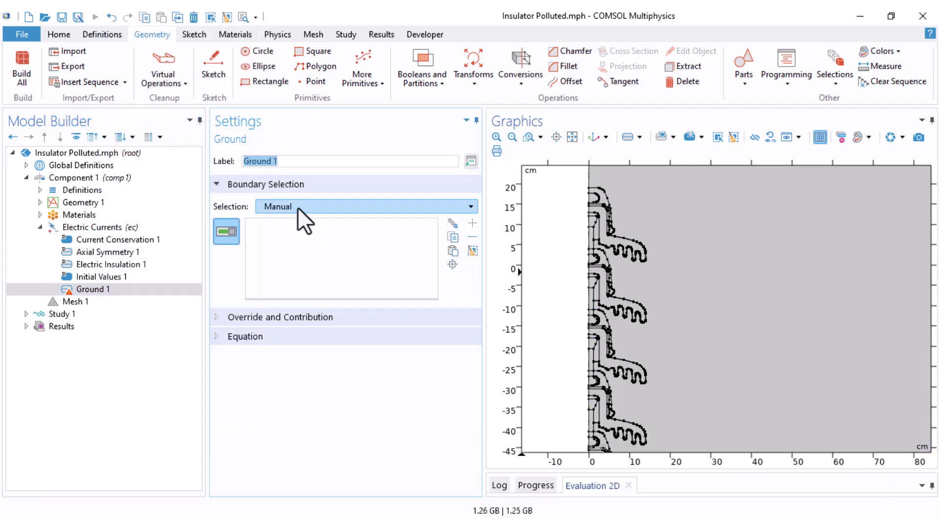
click(298, 207)
click(284, 300)
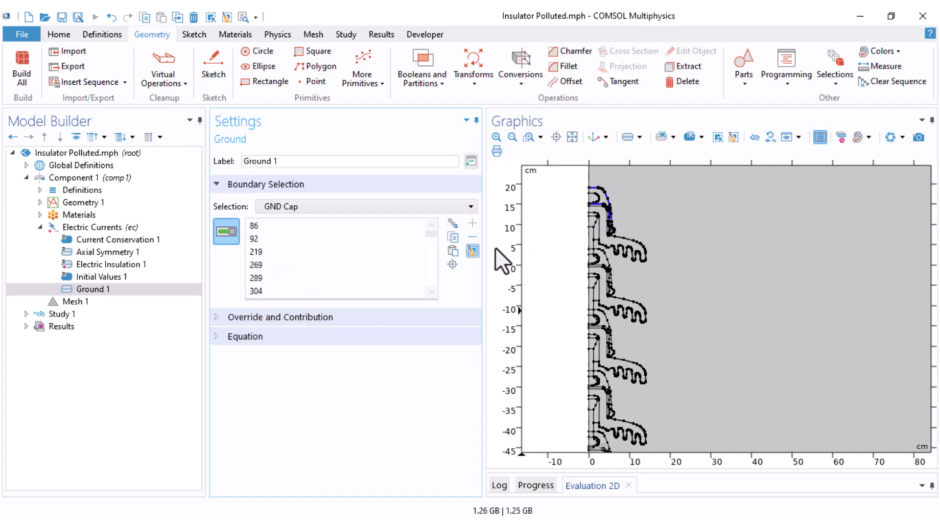
- Add a boundary Terminal condition to Electric Currents and assign it the saved selection HV Pin
right_click(101, 231)
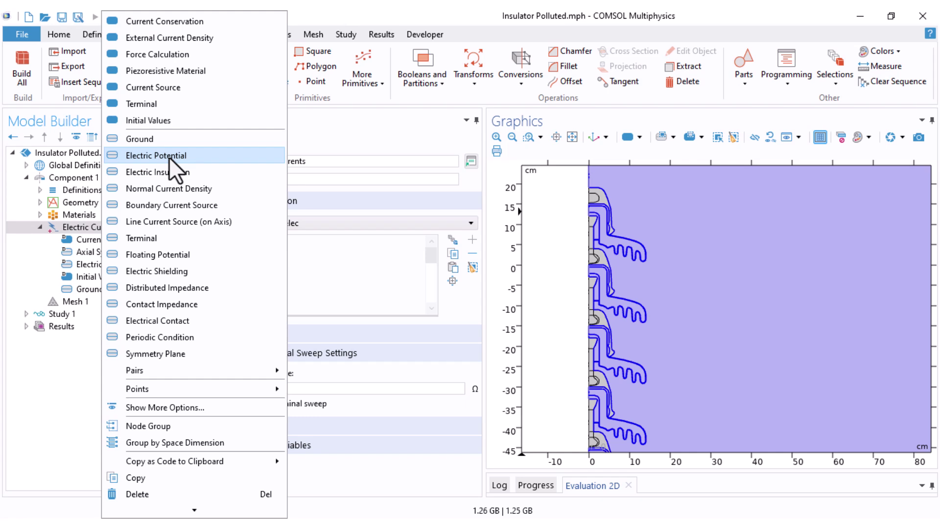
click(141, 238)
drag(566, 351, 549, 225)
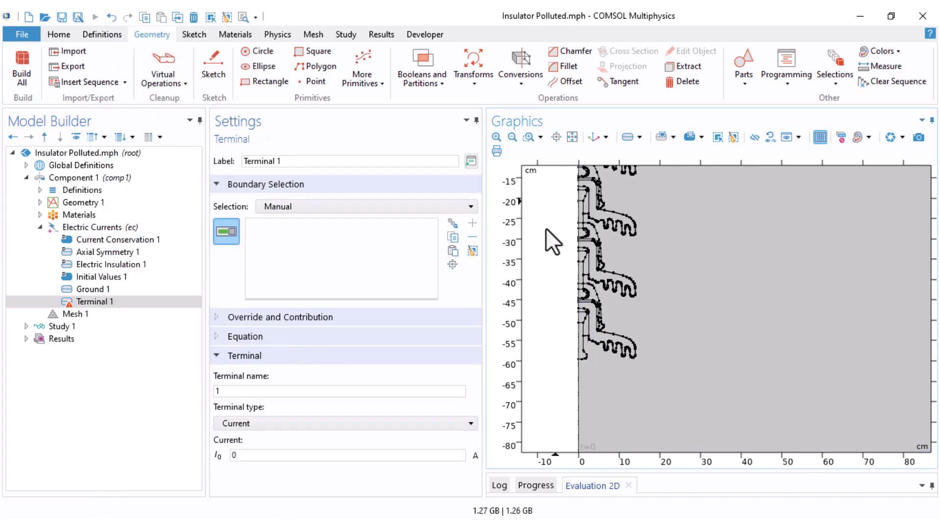
click(290, 206)
click(288, 312)
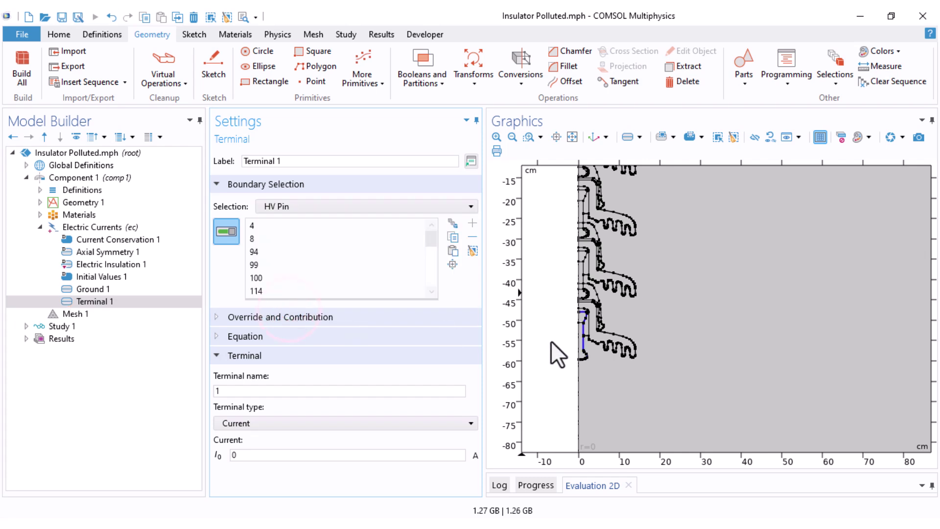
- Make the terminal a Voltage type and set its voltage to 63e3*sqrt(3./2) V
click(228, 422)
click(235, 436)
double_click(237, 454)
text(63e3*sqrt(3./2))
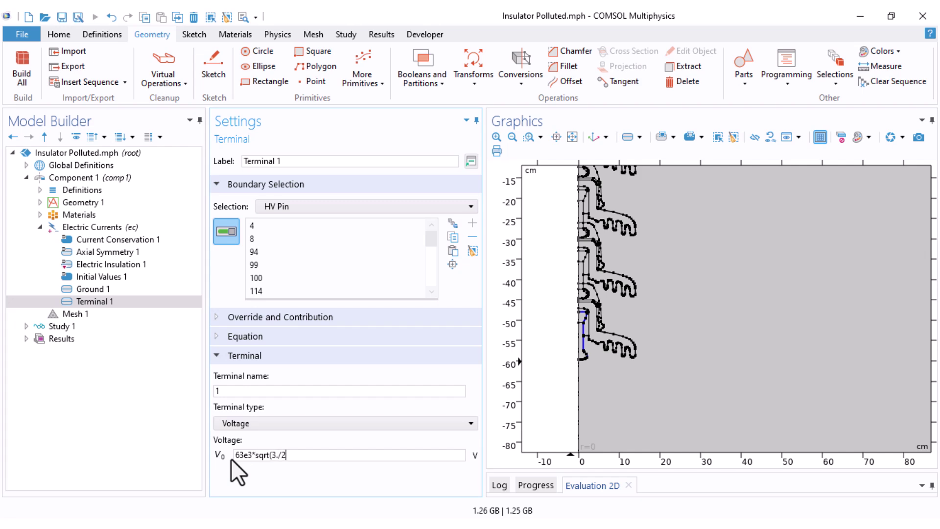
- Add four Floating Potential boundary conditions to the Electric Currents interface
click(72, 230)
right_click(72, 231)
click(138, 252)
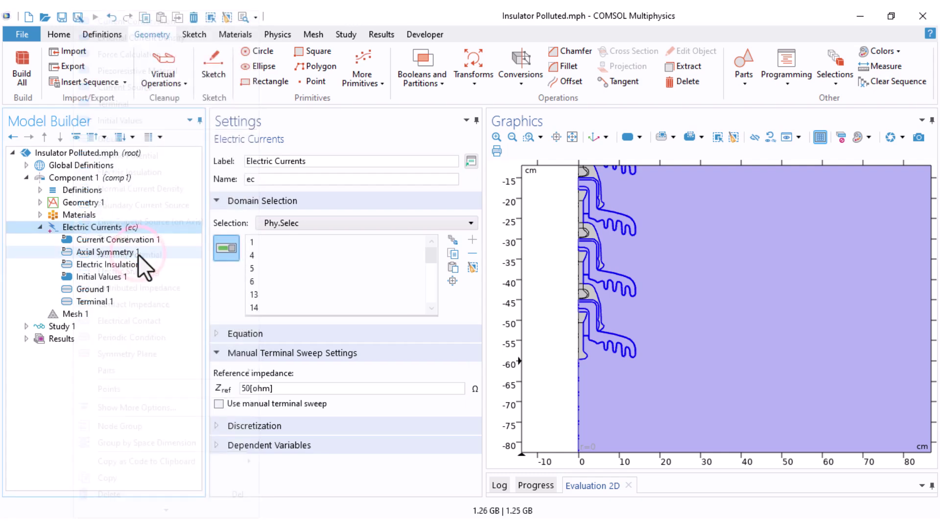
click(90, 227)
right_click(90, 227)
click(94, 251)
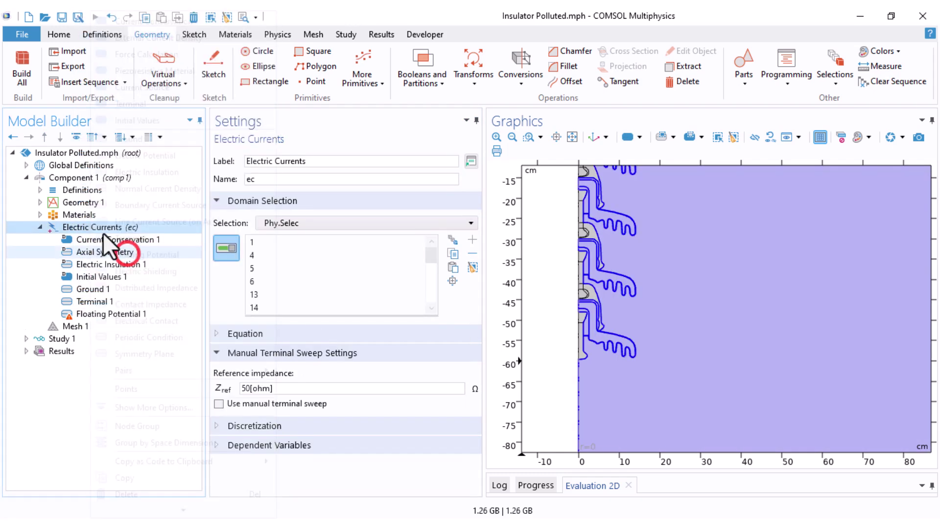
click(161, 254)
right_click(93, 228)
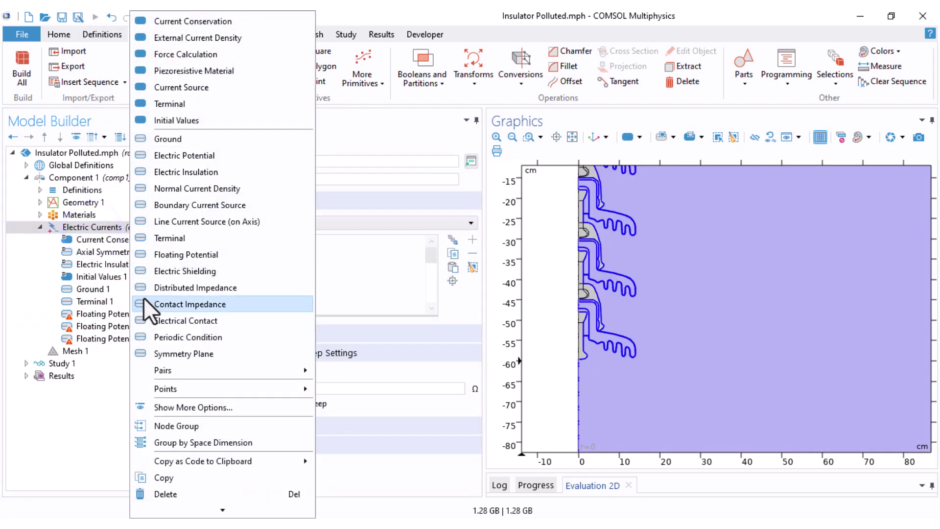
click(186, 254)
- Assign the saved selections Cap1, Cap2 and Cap3 to Floating Potential 1, 2 and 3 respectively
click(117, 314)
click(307, 206)
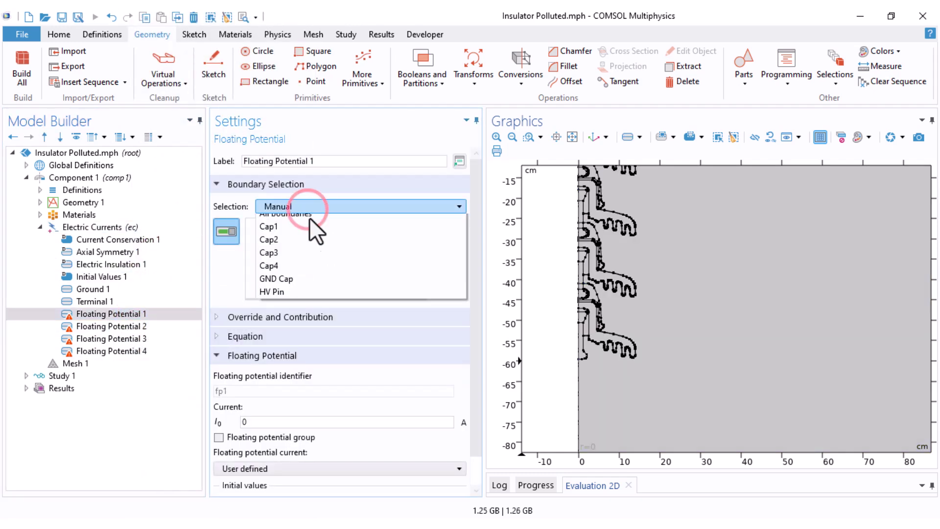
click(284, 248)
click(115, 326)
click(317, 206)
click(287, 260)
click(133, 337)
click(310, 206)
click(287, 273)
- Assign the saved selection Cap4 to Floating Potential 4
click(116, 350)
scroll(296, 208, down, 6)
click(296, 206)
click(306, 207)
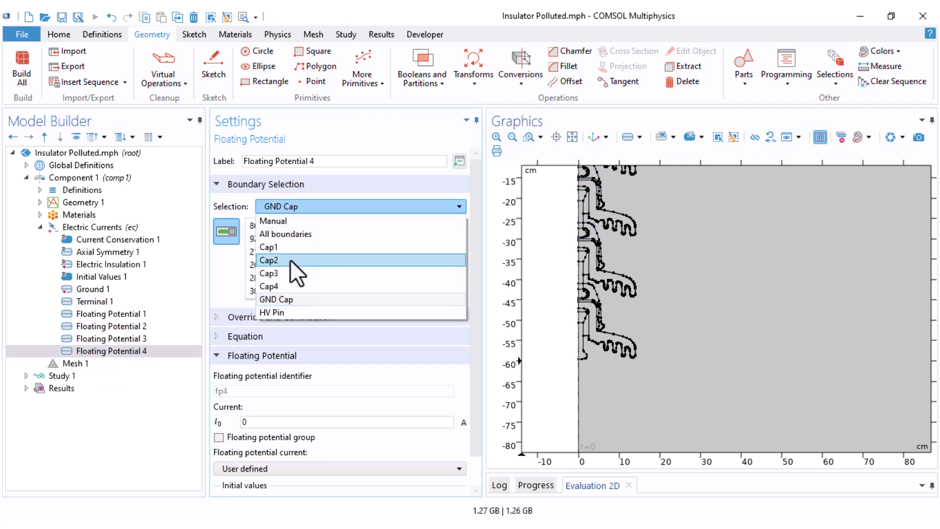
click(368, 206)
click(459, 247)
click(323, 206)
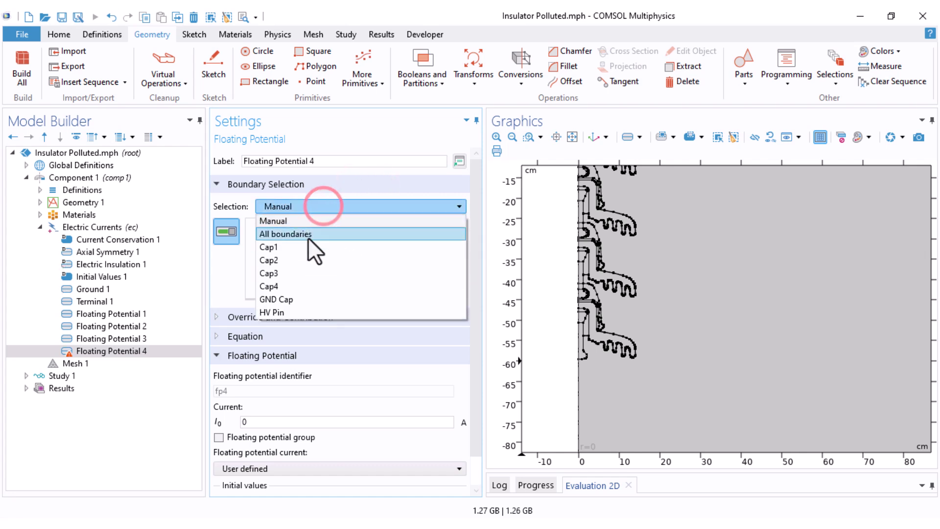
click(282, 286)
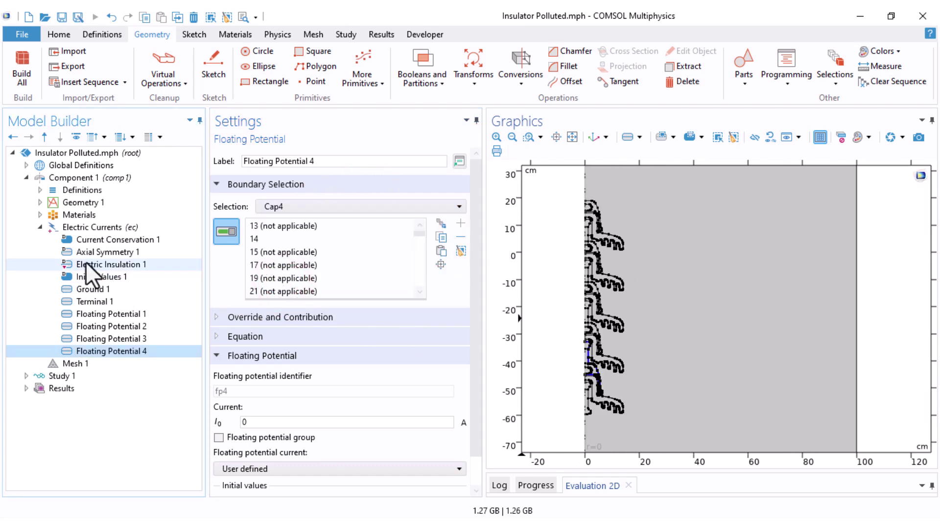
- Set the physics-controlled mesh element size to Normal and build the mesh
click(39, 229)
click(74, 239)
click(258, 279)
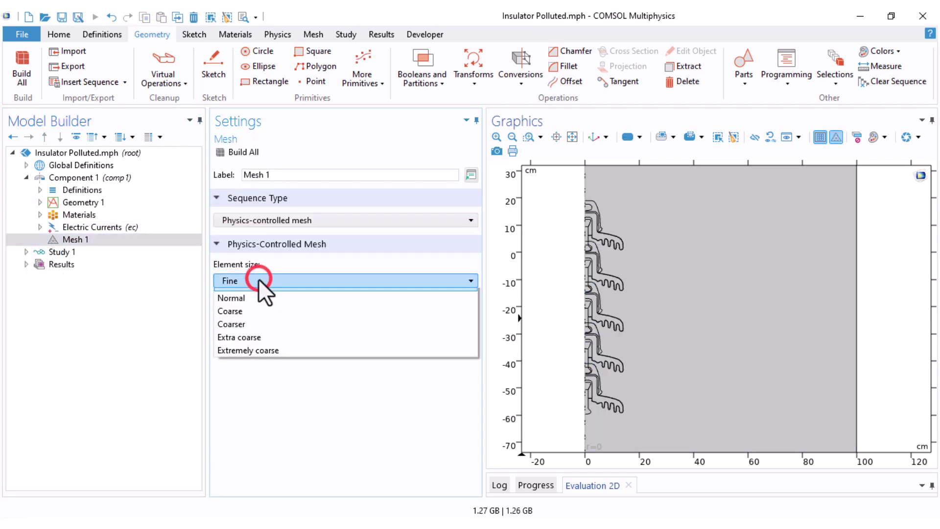
click(241, 346)
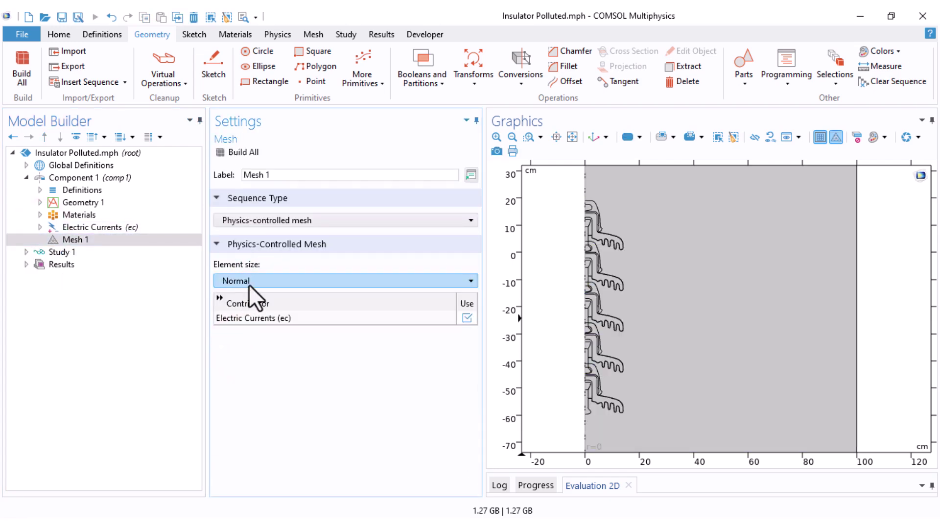
click(239, 155)
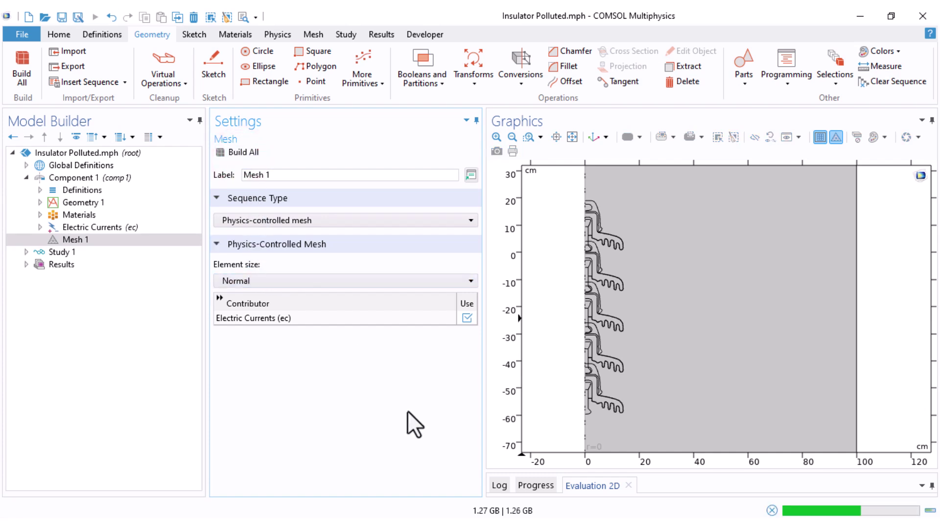
- Compute Study 1 and dismiss the plot evaluation error
click(27, 252)
click(54, 252)
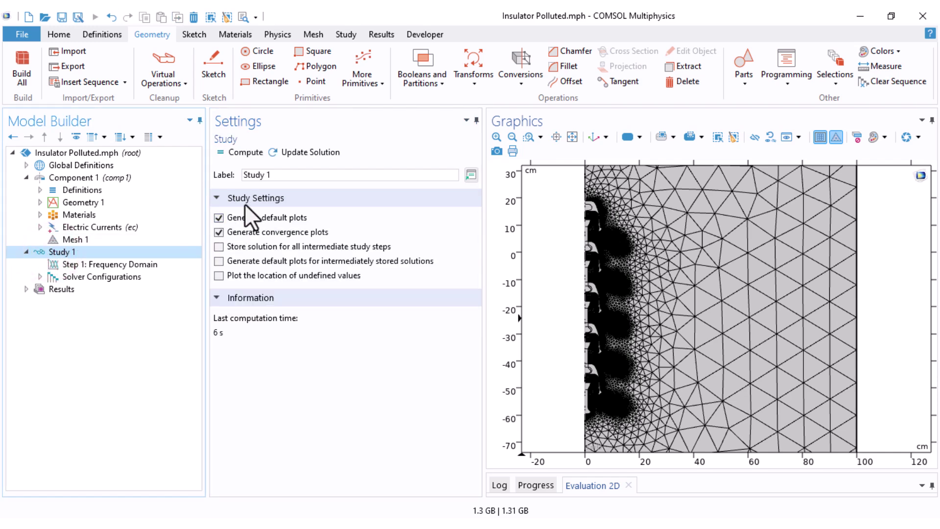
click(232, 153)
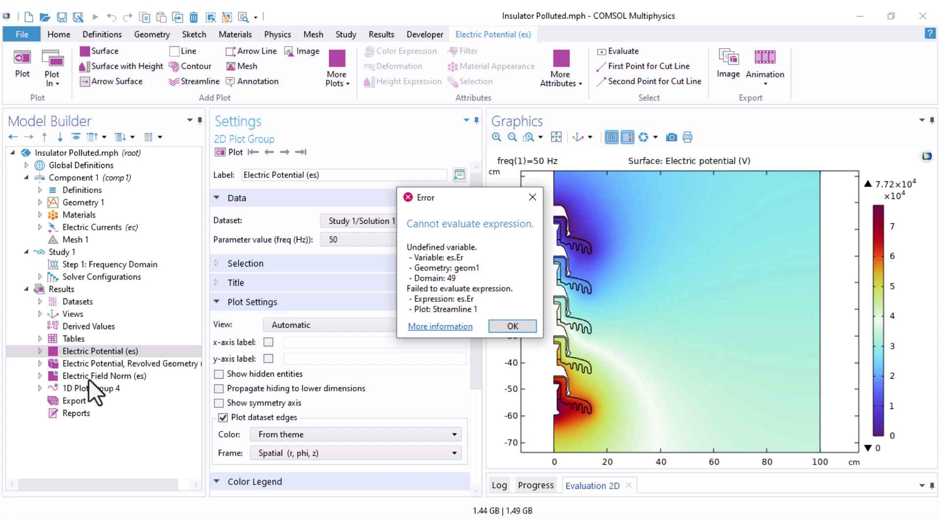
click(504, 330)
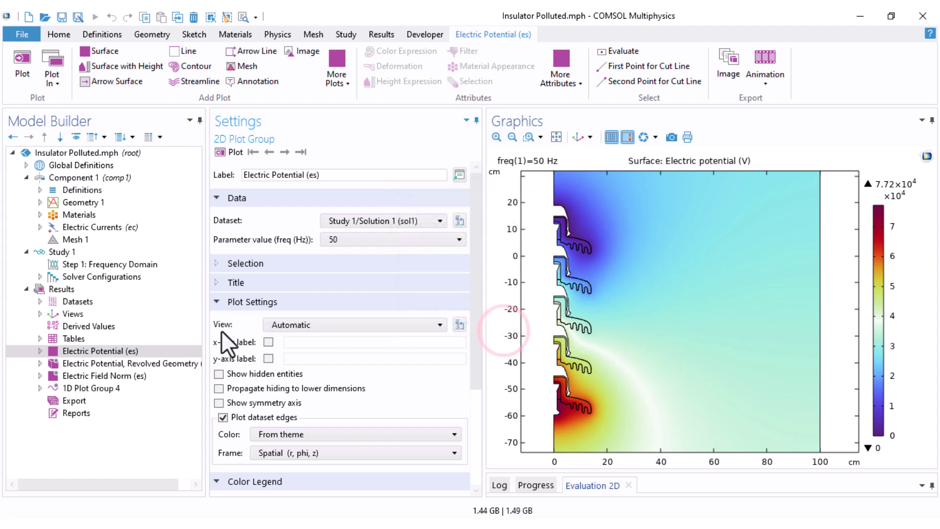
- Change the streamline components in the Electric Potential plot to ec.Er and ec.Ez, and replot
click(40, 350)
click(88, 375)
drag(219, 280, 223, 311)
text(cc)
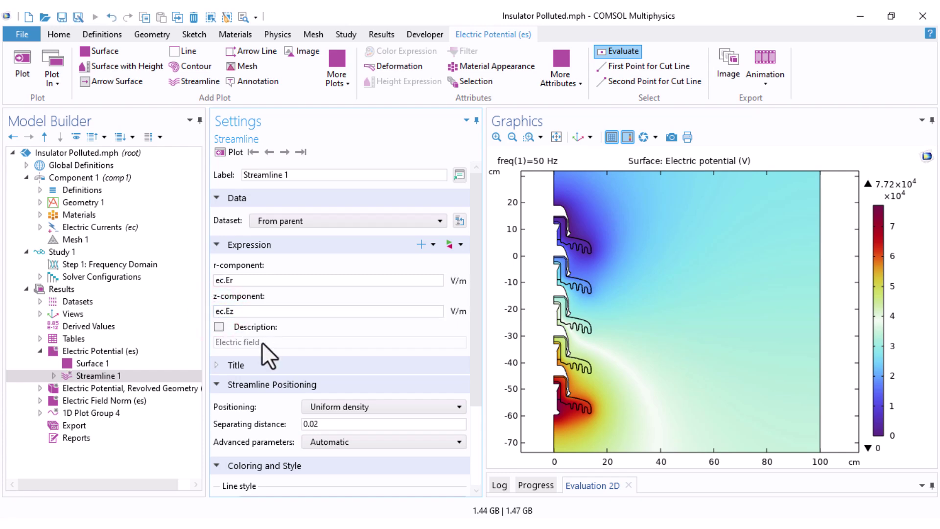
click(229, 152)
mouse_move(534, 281)
middle_down()
mouse_move(547, 244)
mouse_move(550, 346)
mouse_move(559, 255)
middle_up()
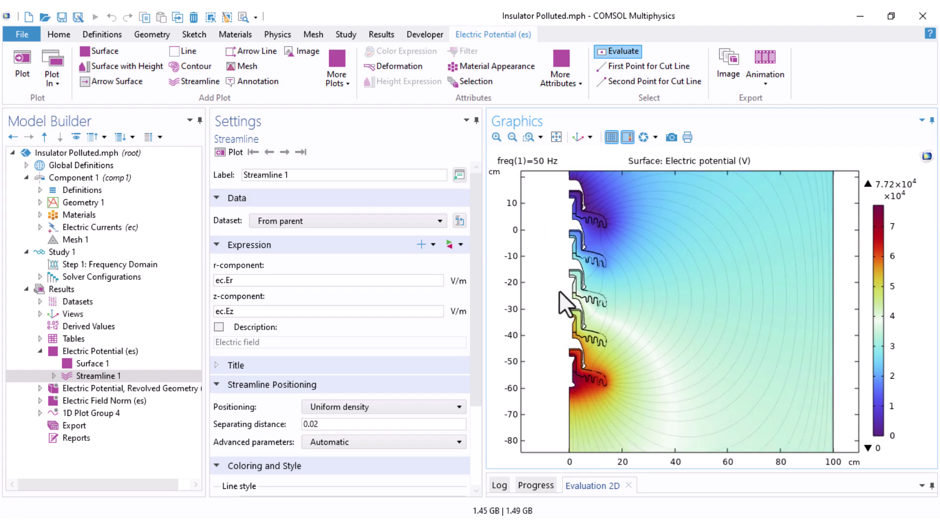
- Set the Electric Field Norm surface expression to ec.normE with the unit kV/mm
click(40, 350)
click(40, 375)
click(87, 375)
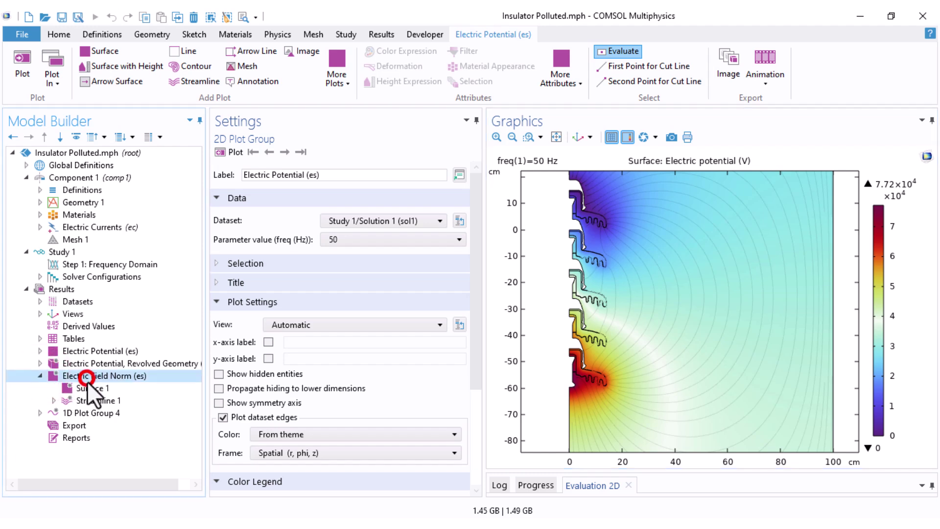
click(529, 325)
click(92, 388)
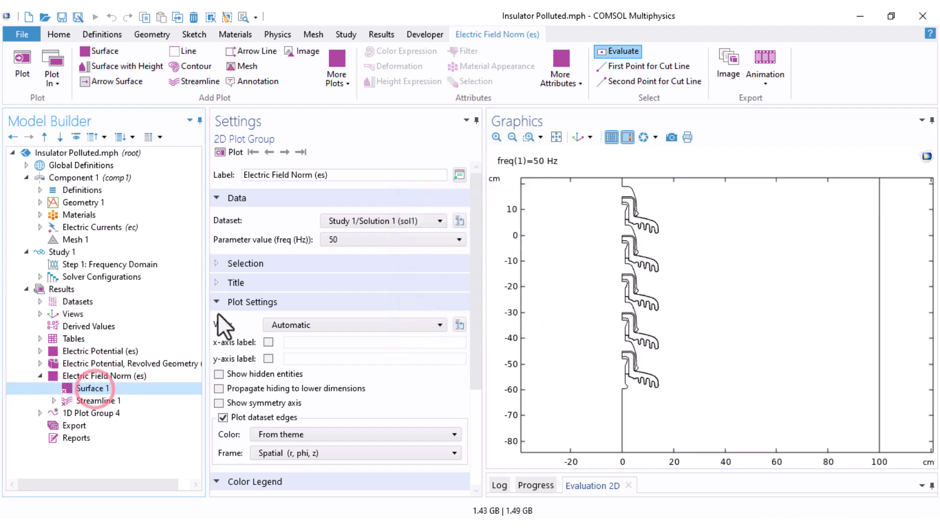
click(221, 281)
key(BackSpace)
text(c)
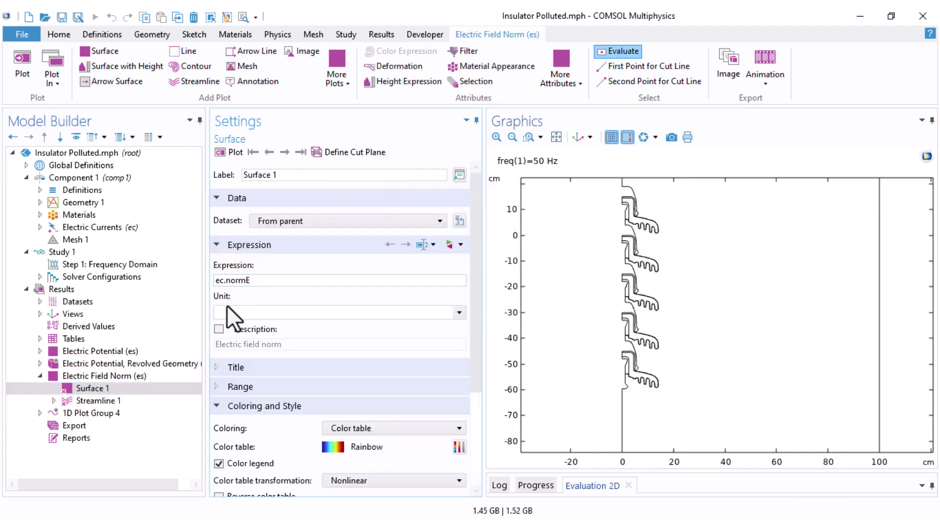
click(228, 312)
text(kV/mm)
- Delete the streamline plot from the Electric Field Norm plot group
click(92, 401)
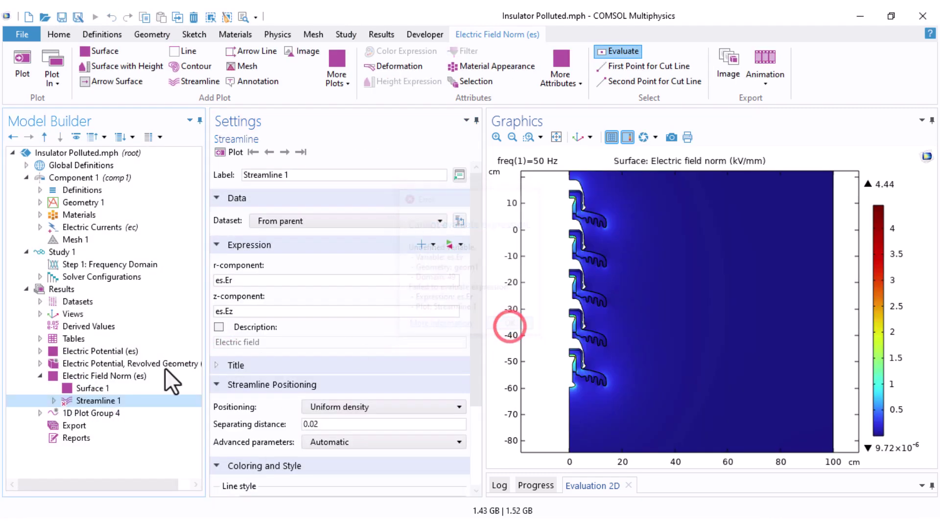
click(71, 401)
right_click(71, 401)
click(110, 305)
click(499, 319)
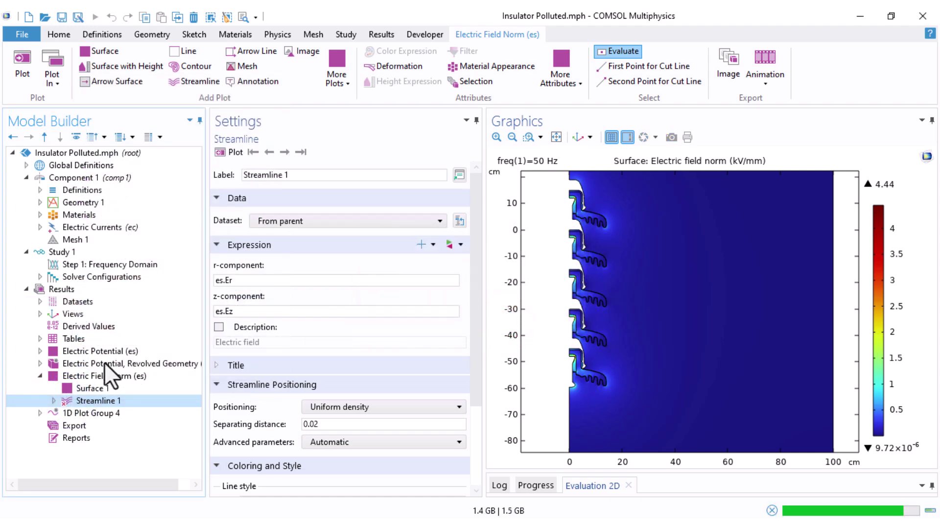
- Set both points of Cut Line 2D 1 to r = 6.5 cm, with point 2 at z = -70 cm, and plot the line
click(63, 375)
click(81, 301)
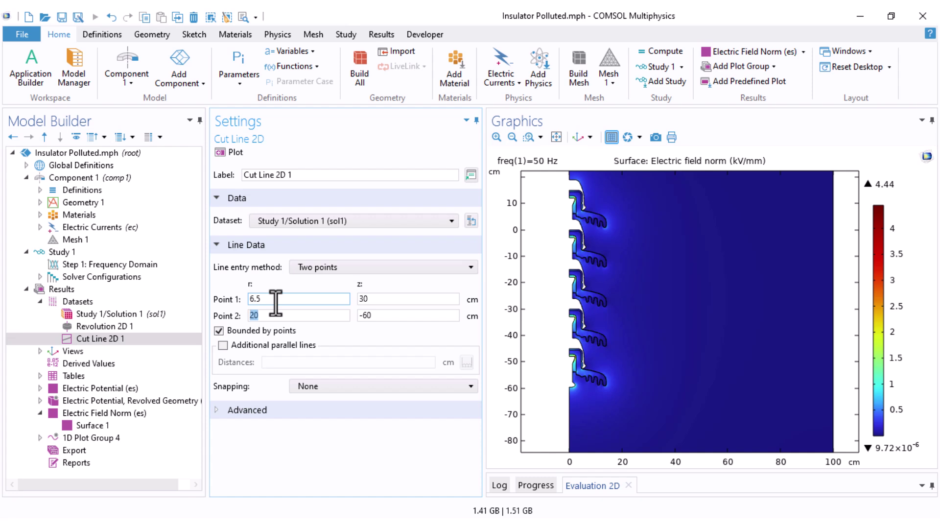
text(6.5)
key(Tab)
text(-70)
click(230, 153)
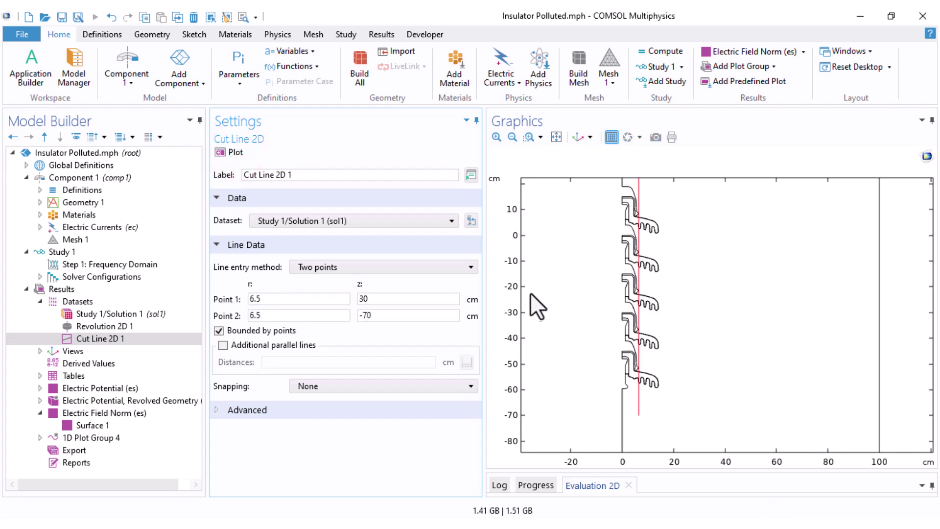
scroll(608, 245, up, 5)
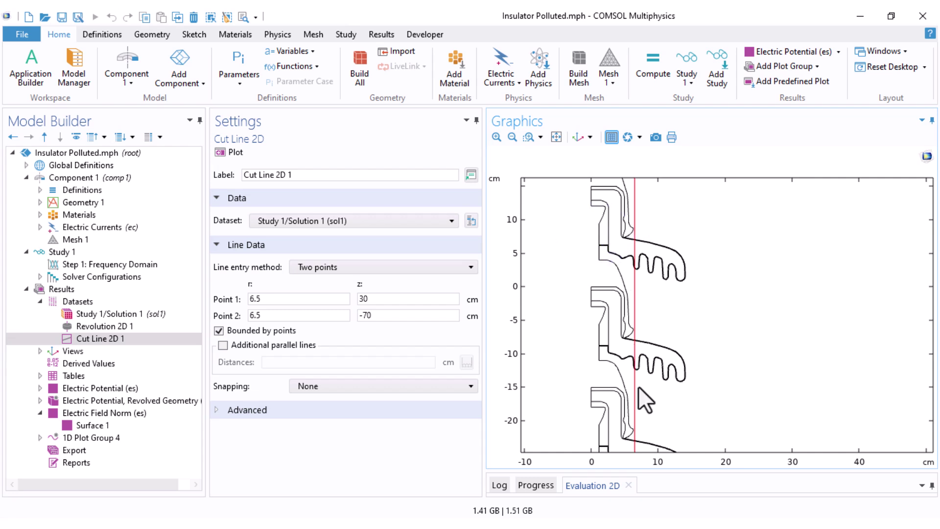
middle_drag(588, 240, 558, 343)
right_drag(556, 338, 548, 268)
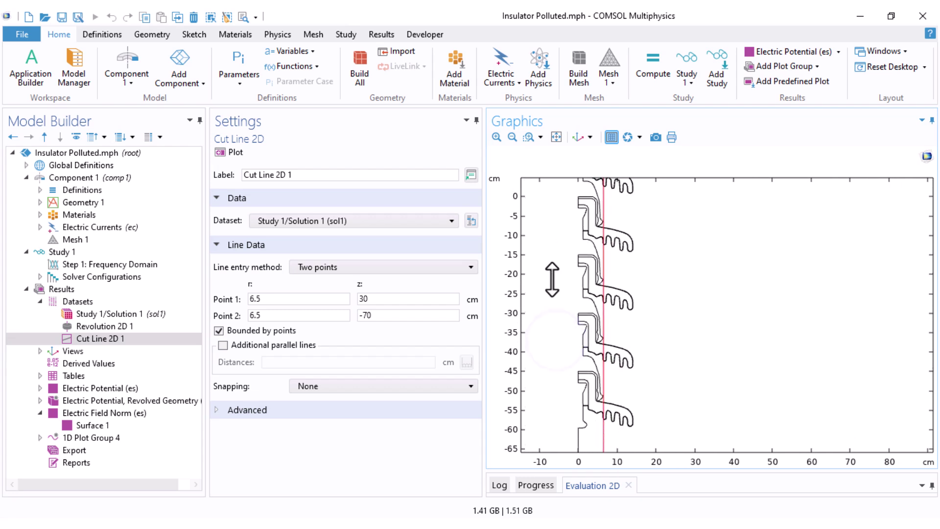
scroll(547, 269, down, 2)
- Set the line graph in 1D Plot Group 4 to ec.normE in kV/mm, plot it, and enlarge the graphics area
click(41, 437)
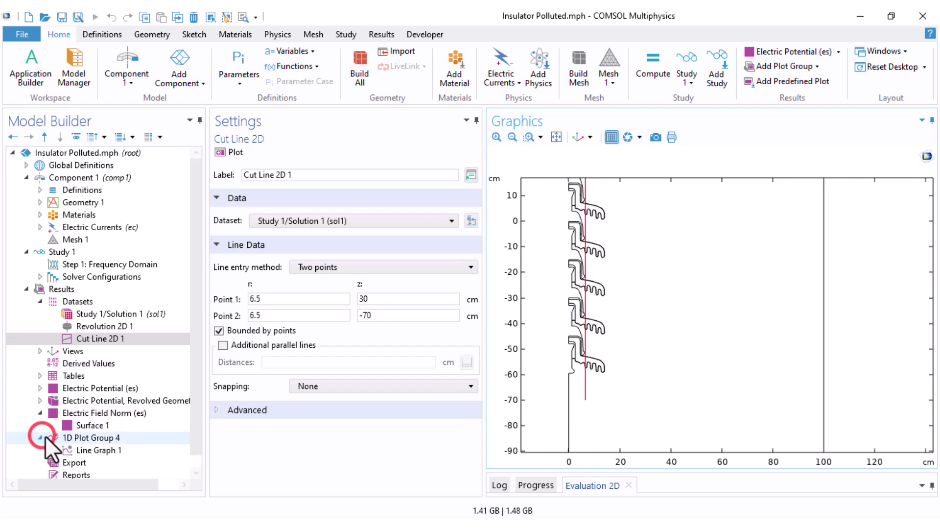
click(95, 449)
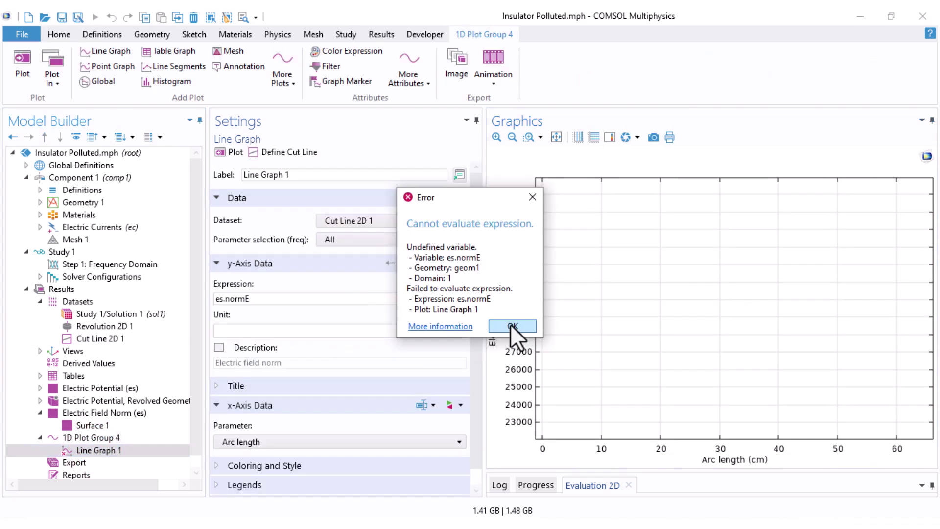
click(502, 328)
click(221, 299)
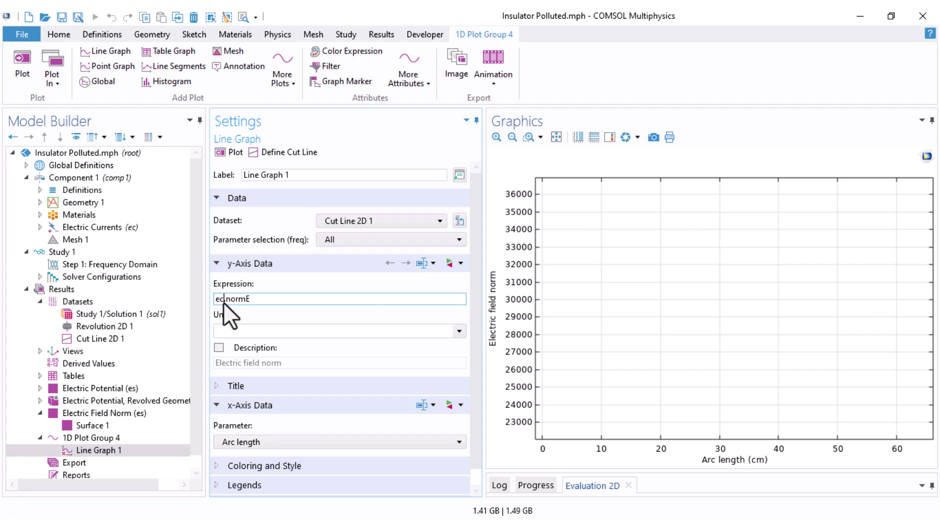
key(Tab)
text(k)
click(228, 331)
text(m)
click(228, 152)
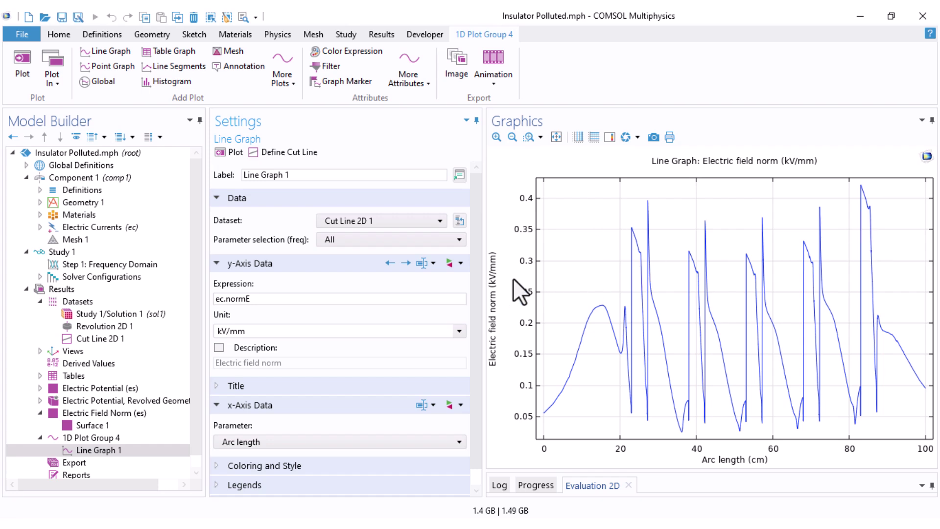
drag(484, 281, 445, 279)
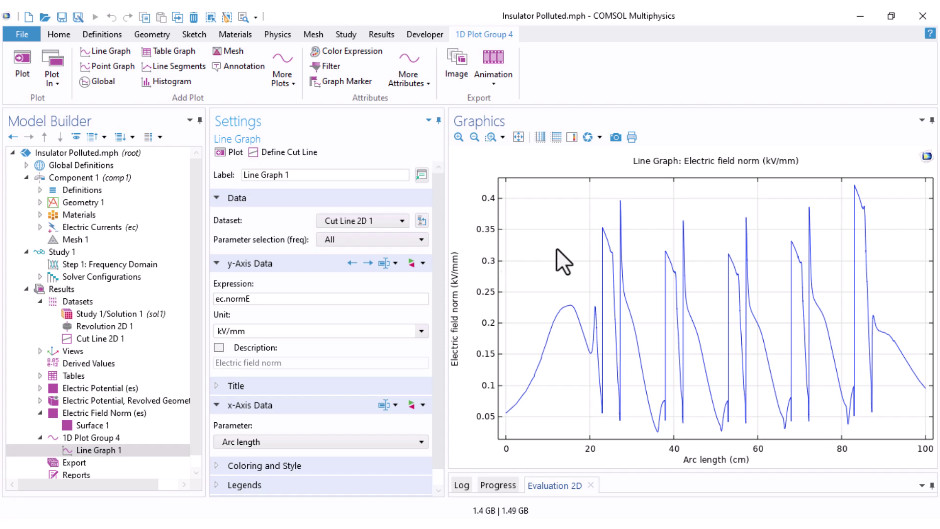
- Add a Parametric Sweep to Study 1
click(26, 177)
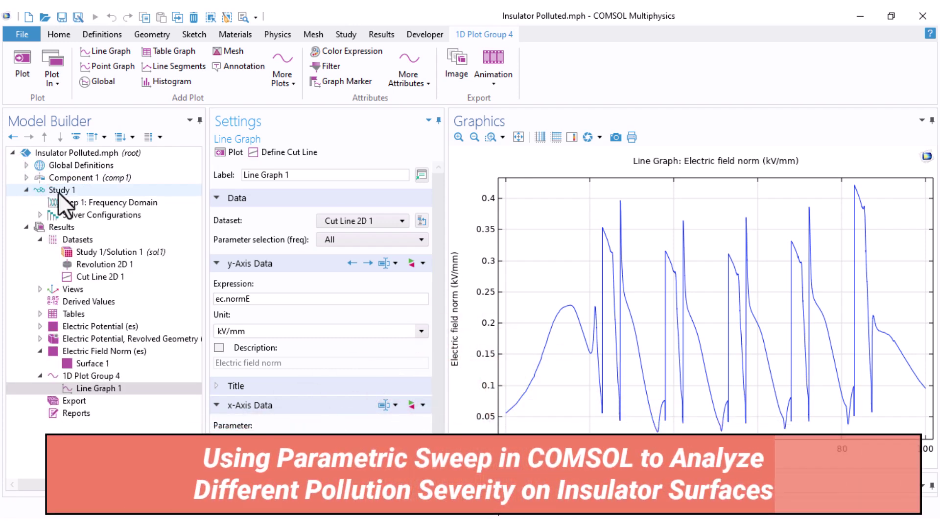
click(57, 192)
right_click(57, 192)
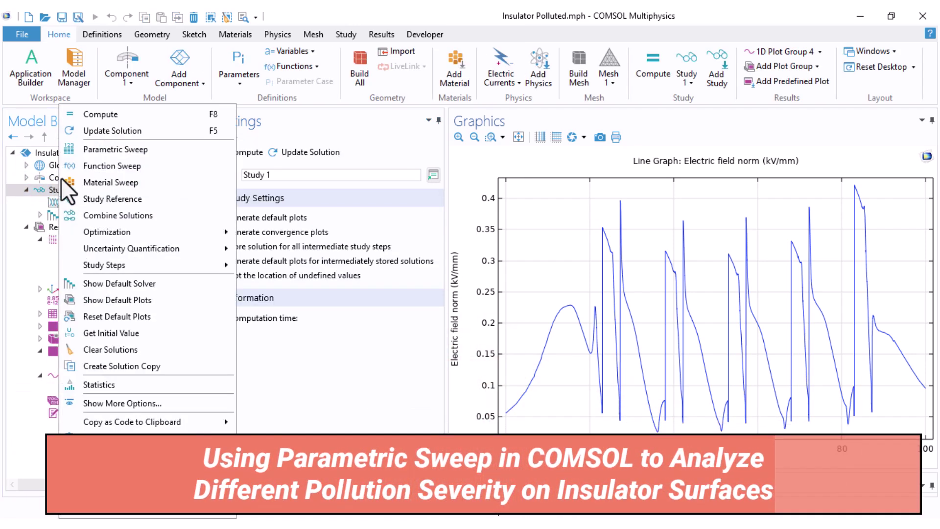
click(98, 150)
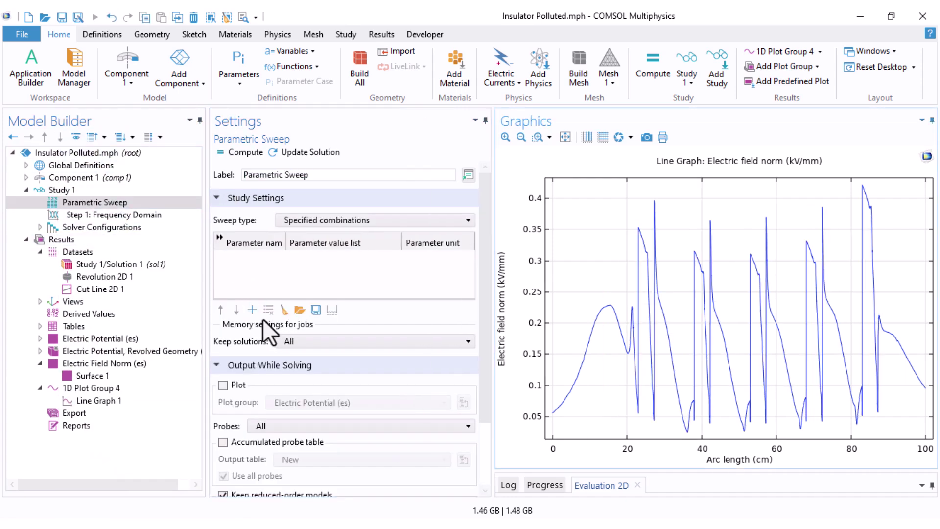
- Sweep Cond_P (Specific Conductivity of Pollution Layer) over 1e-9, 1e-7, 1e-5, 1e-3 and compute the study
click(253, 309)
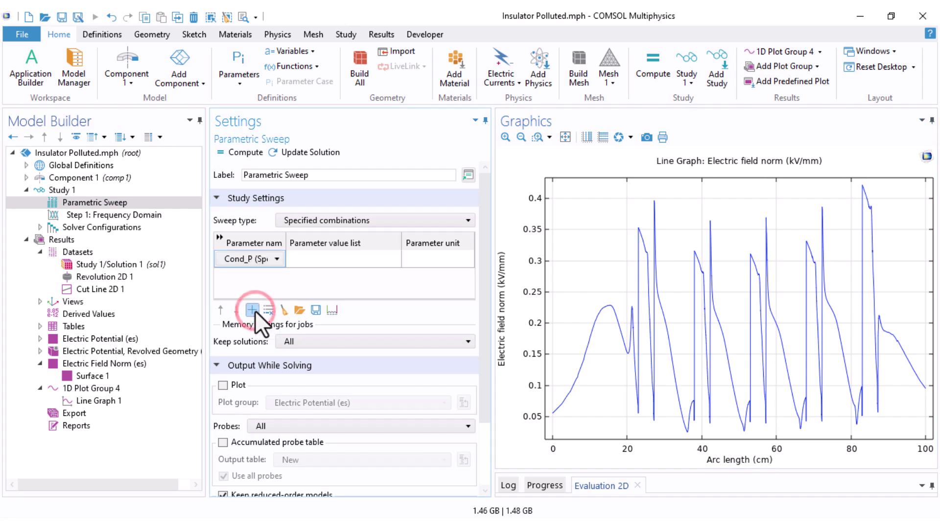
click(248, 258)
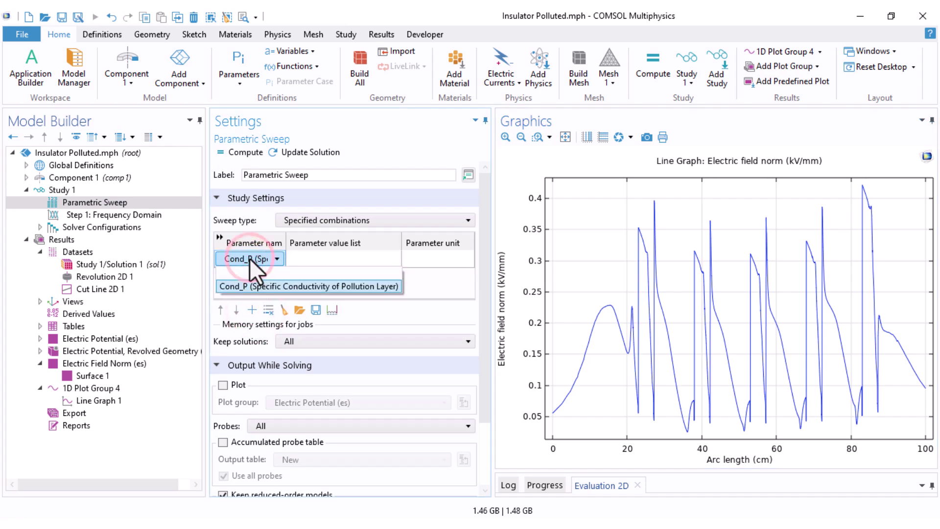
click(269, 286)
click(306, 256)
text(1e-9, 1e-7, 1e-5, 1er)
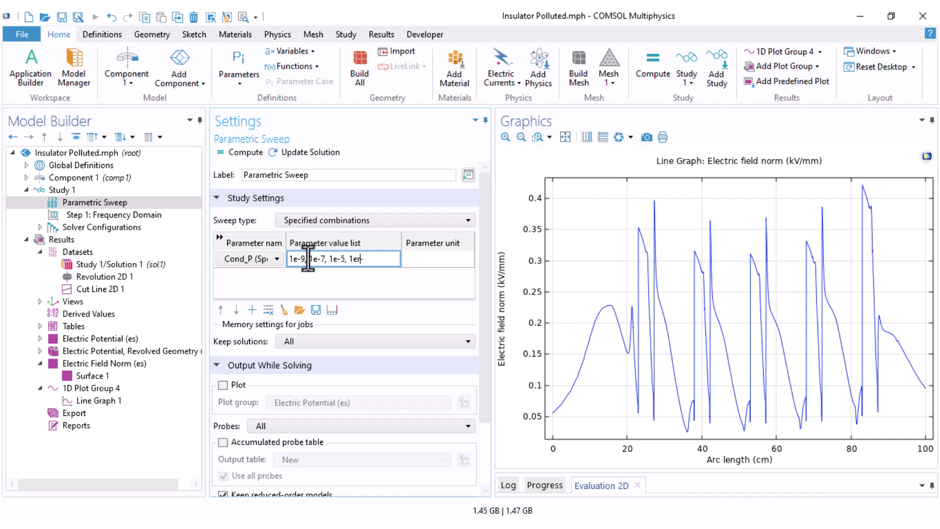
text(-3)
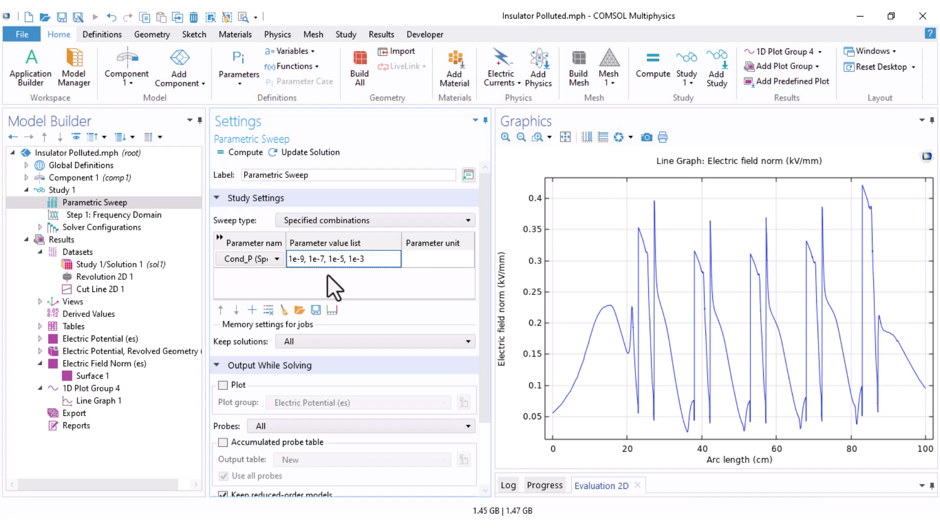
click(239, 155)
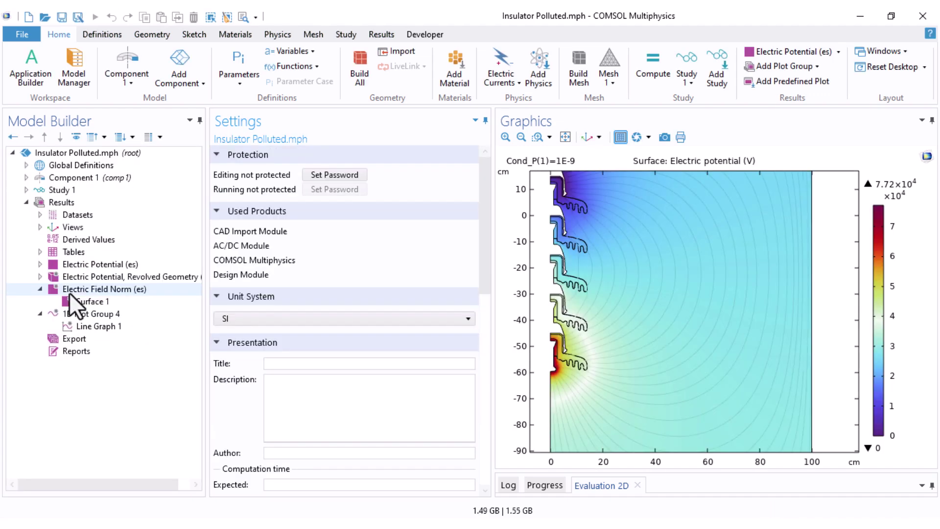
- Examine the Electric Field Norm plot along the insulator string for the Cond_P value 1E-9
click(69, 290)
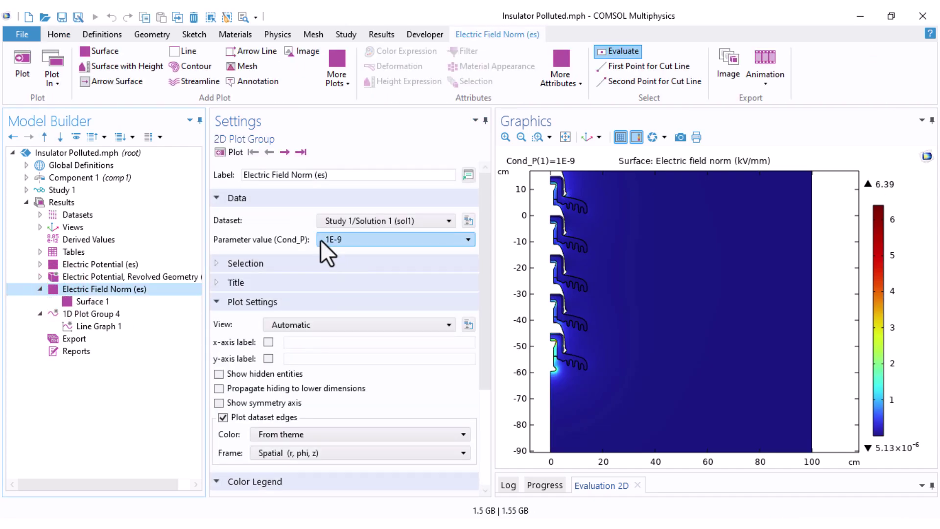
click(332, 241)
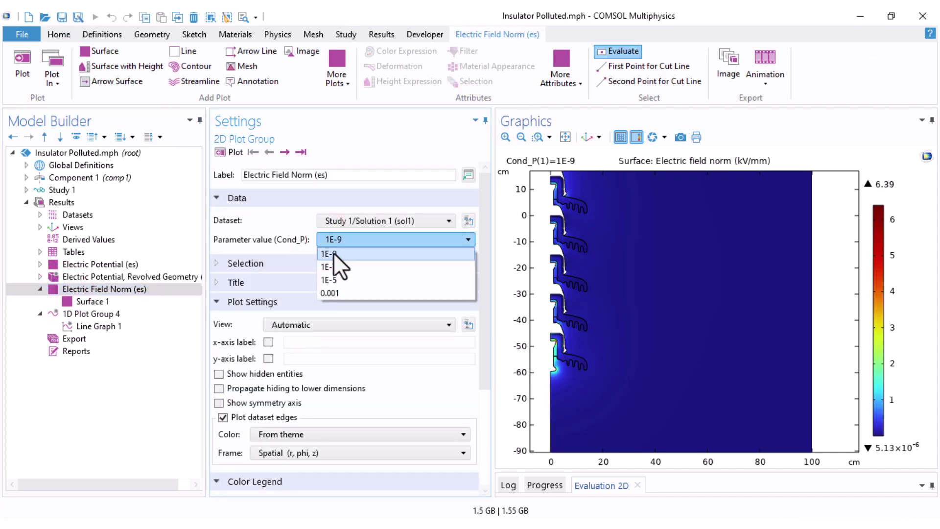
click(328, 254)
click(337, 239)
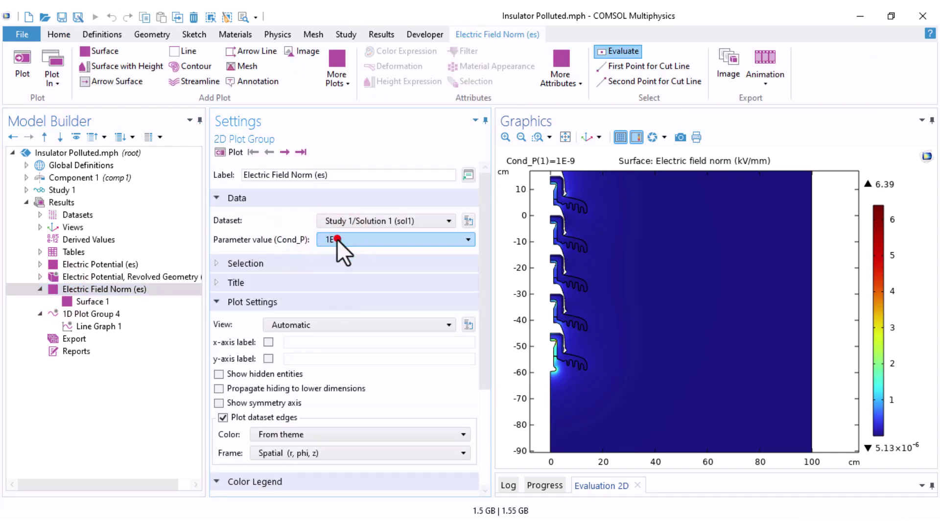
click(337, 238)
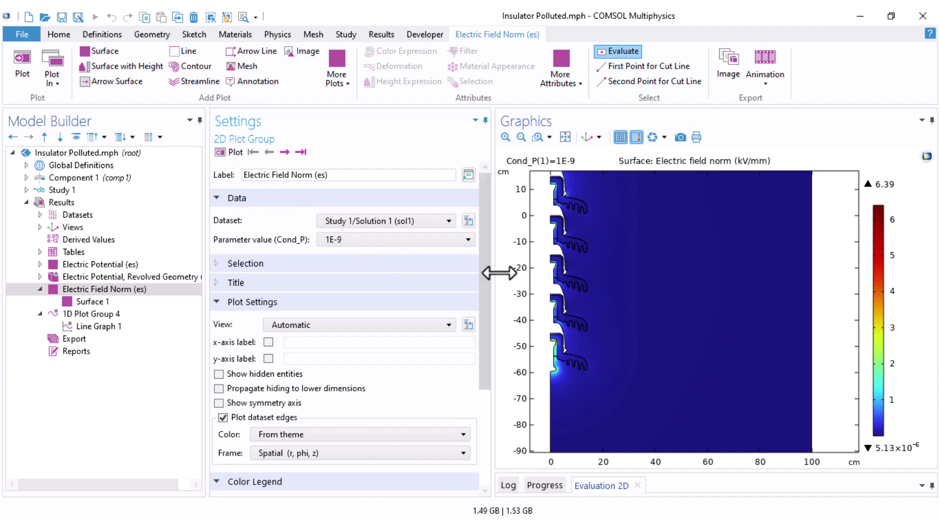
right_drag(530, 240, 549, 242)
mouse_move(549, 242)
middle_down()
mouse_move(549, 268)
mouse_move(550, 226)
middle_up()
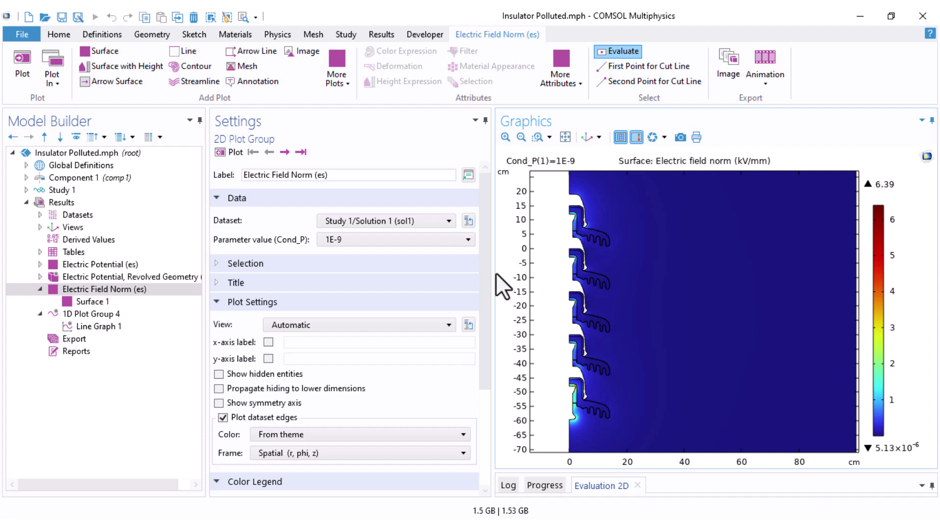
drag(492, 273, 470, 274)
right_drag(553, 289, 562, 260)
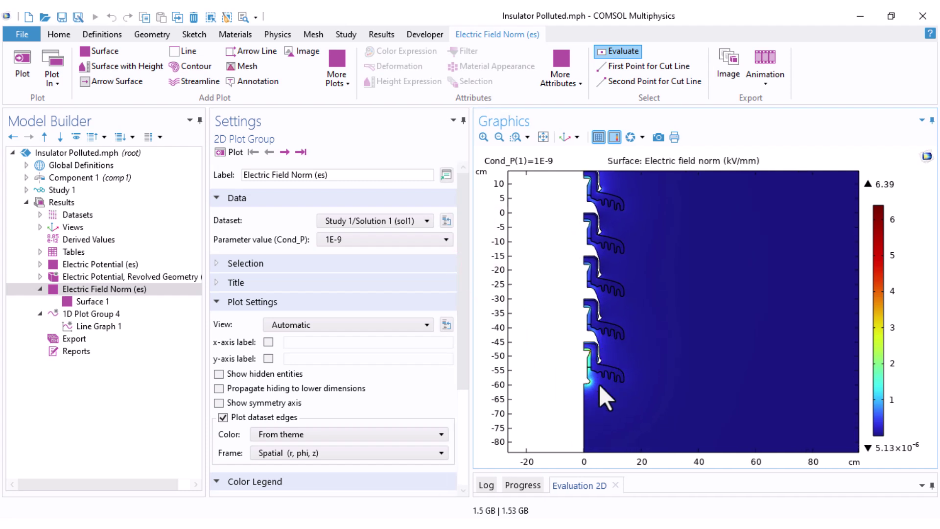
scroll(582, 303, up, 1)
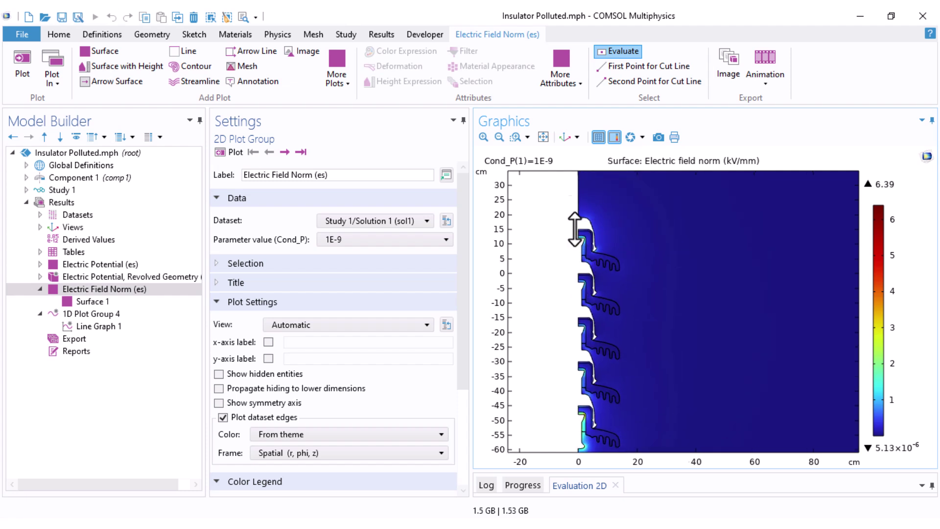
scroll(580, 251, up, 2)
scroll(566, 274, down, 3)
right_drag(558, 345, 566, 250)
- Plot the Electric Field Norm for the Cond_P value 0.001 and inspect the field along the insulator string
click(383, 239)
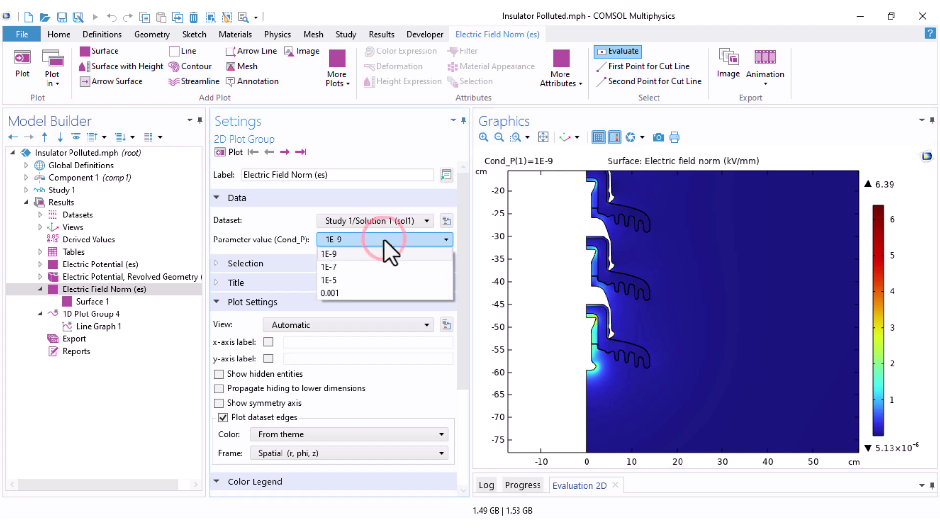
click(334, 291)
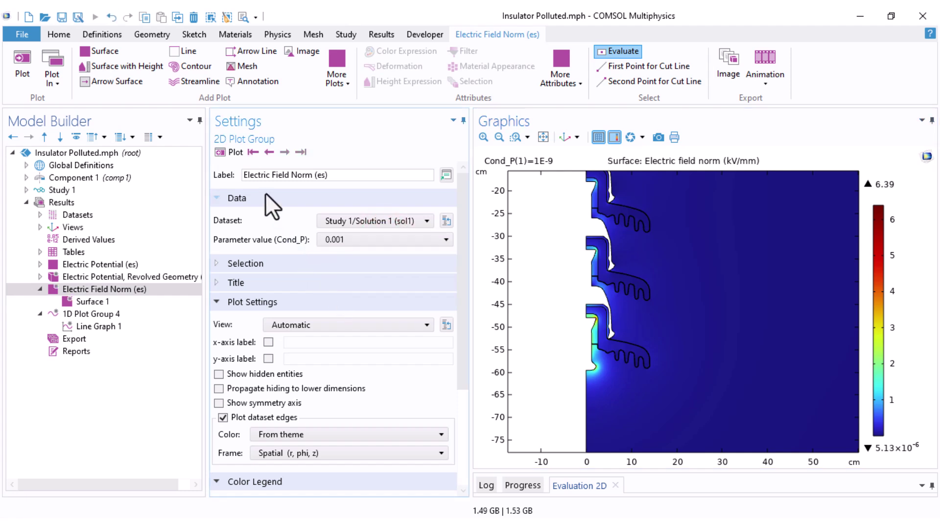
click(228, 157)
drag(552, 274, 574, 242)
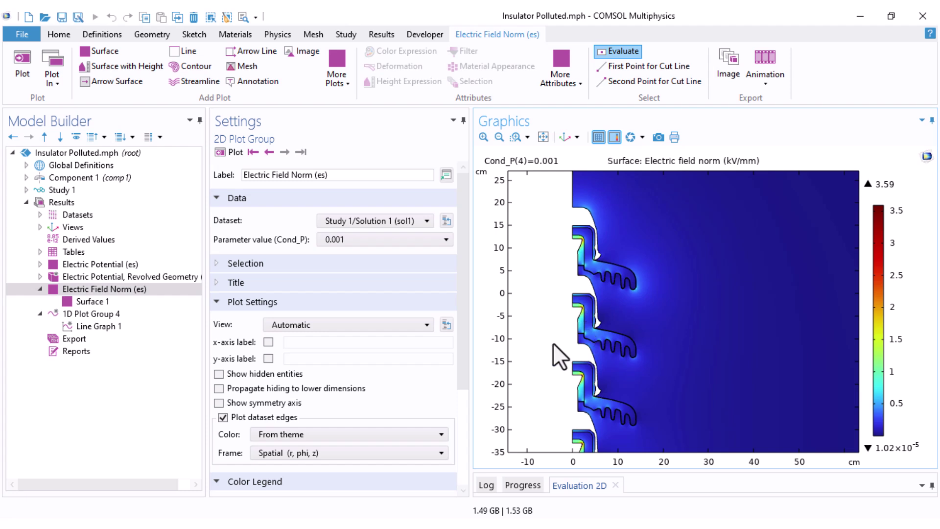
drag(553, 341, 600, 297)
drag(567, 334, 573, 267)
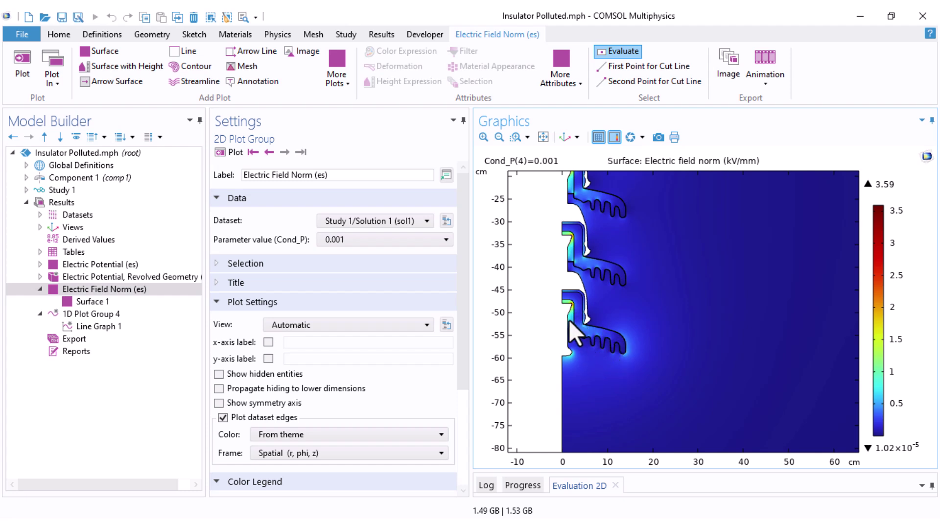
middle_drag(562, 268, 582, 344)
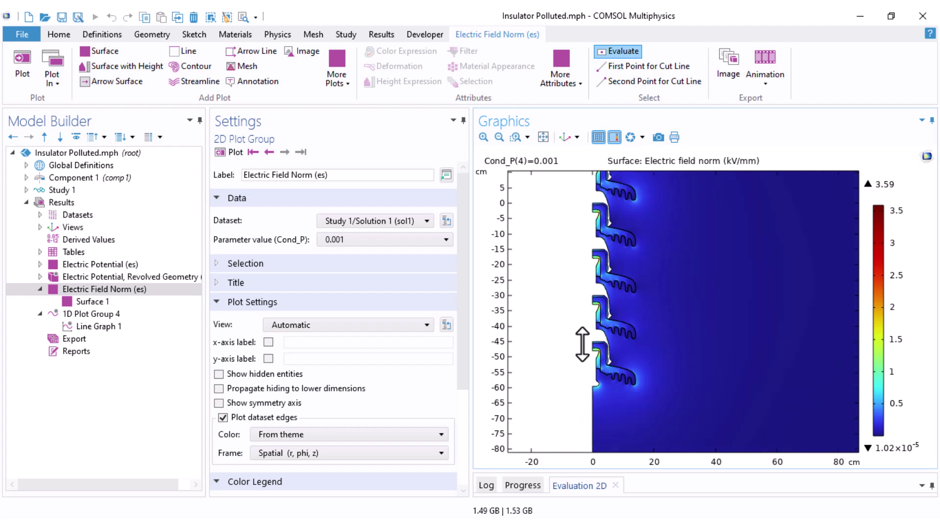
- Show the legend in 1D Plot Group 4, add the suffix S/m to Line Graph 1's legend entries, and replot
click(107, 312)
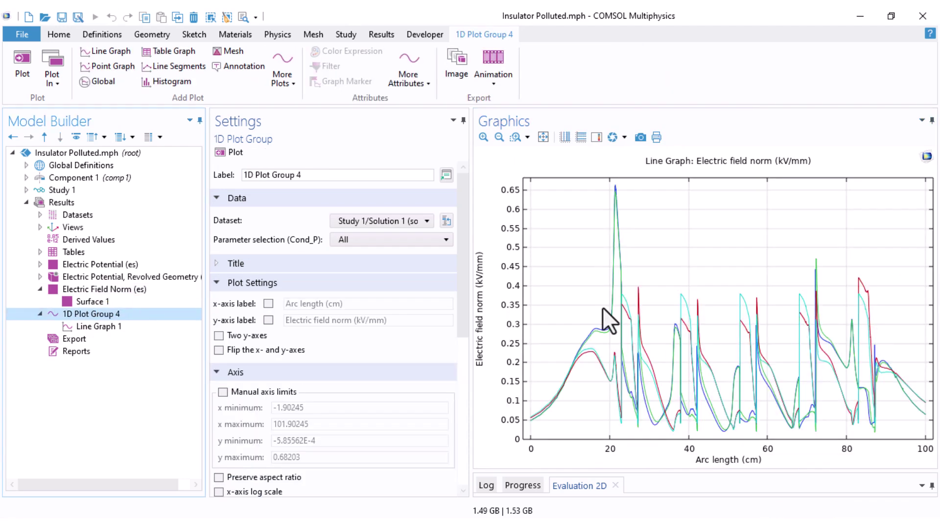
click(596, 137)
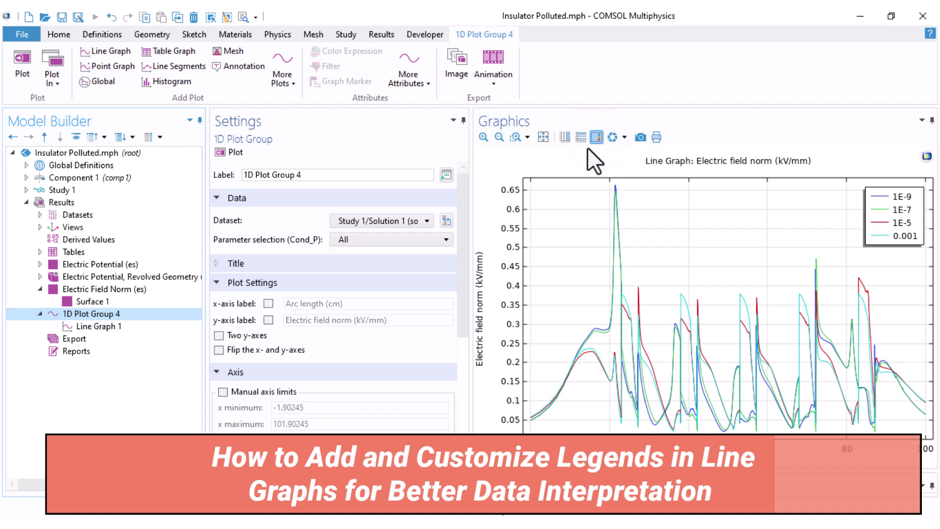
scroll(446, 274, down, 5)
click(83, 326)
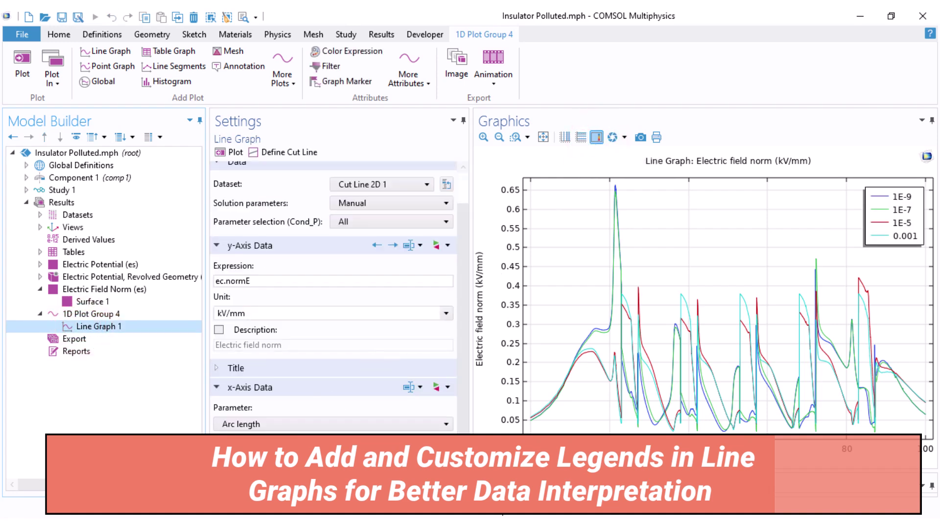
scroll(455, 332, down, 5)
click(278, 430)
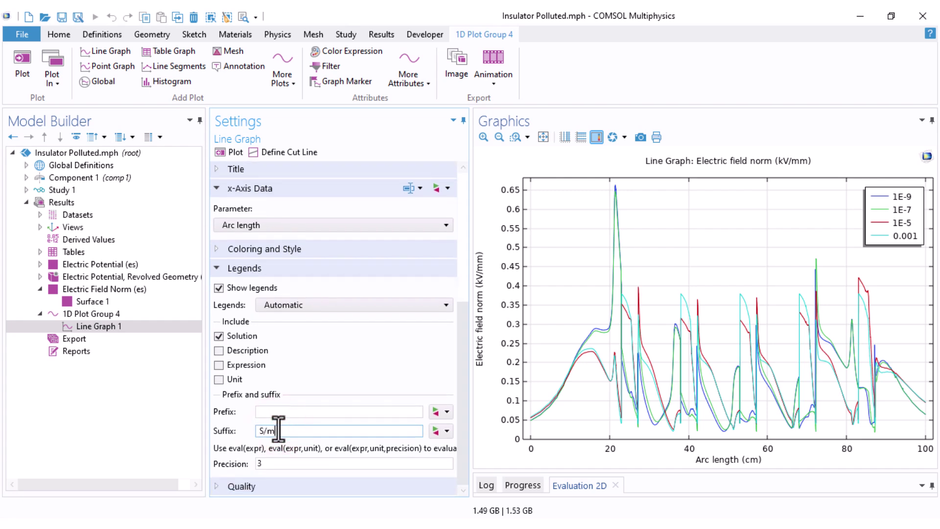
click(221, 154)
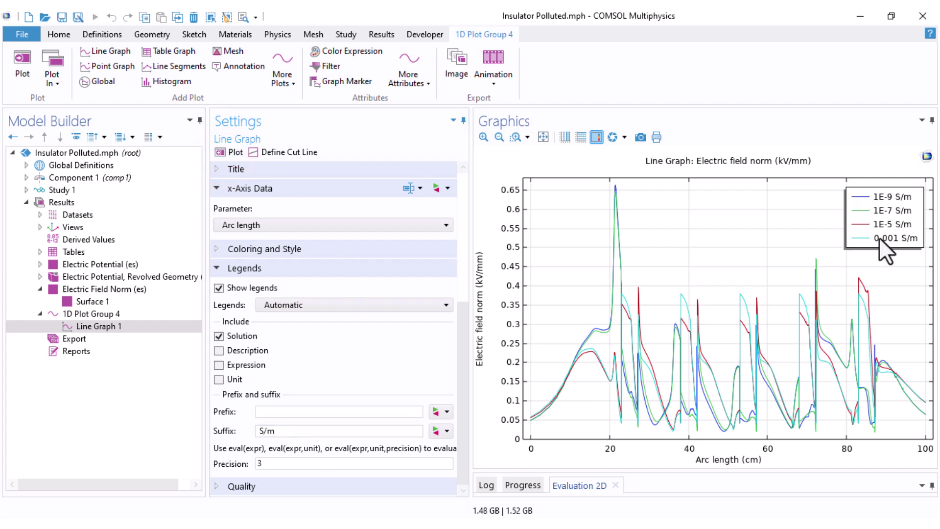
- Set Line Graph 1's Cond_P parameter selection to Manual with index 1 and plot it
click(40, 288)
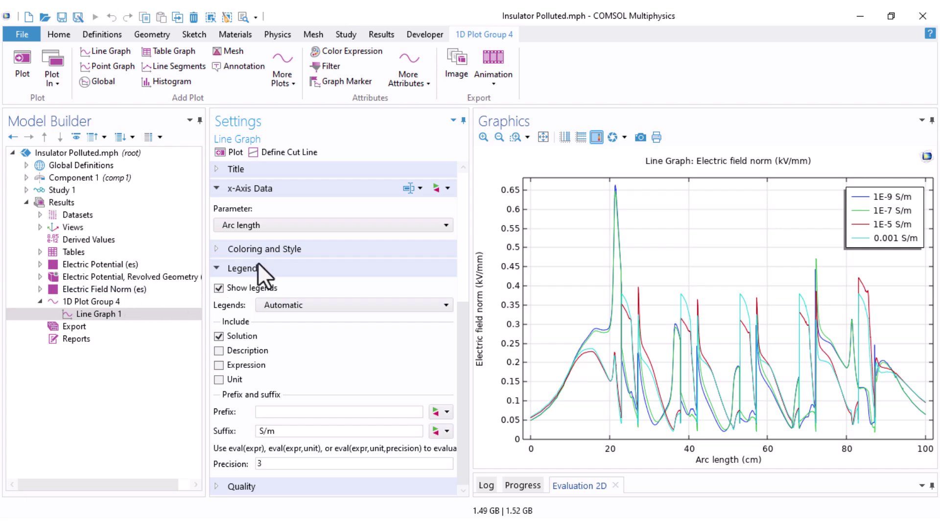
scroll(255, 263, up, 5)
click(342, 258)
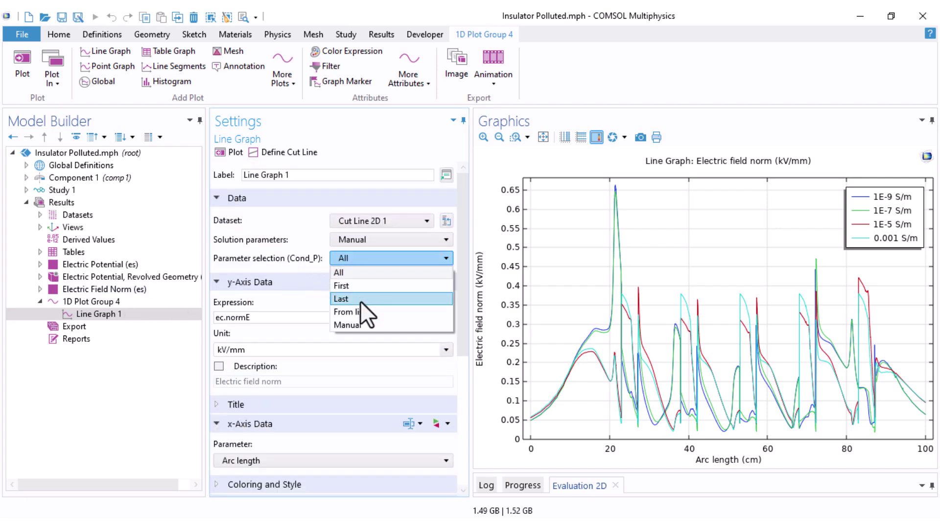
click(360, 323)
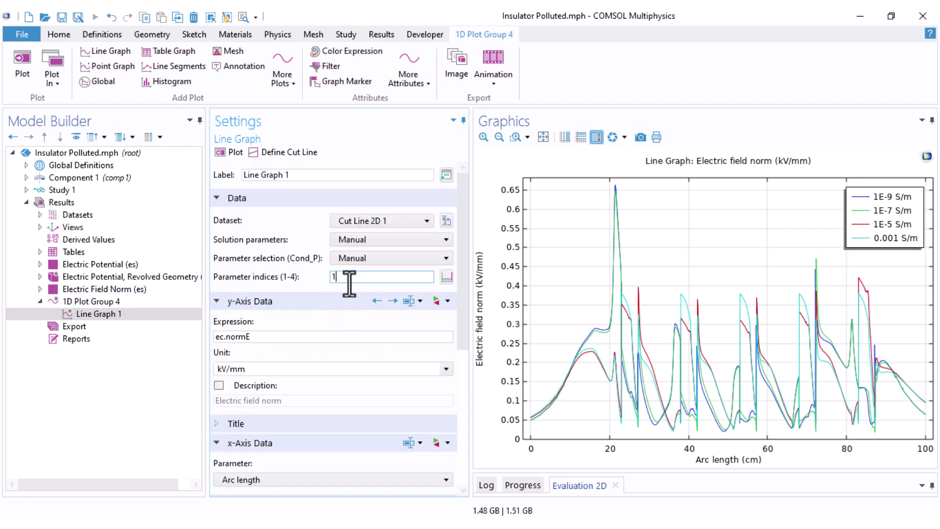
click(231, 152)
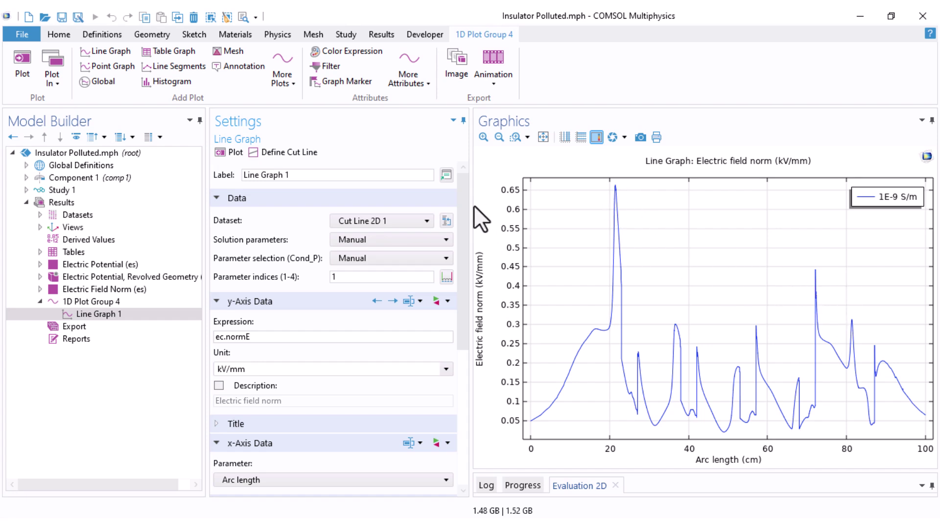
- Set Line Graph 1's x-axis data to the expression z, the geometry's z-coordinate, and replot
scroll(454, 329, down, 5)
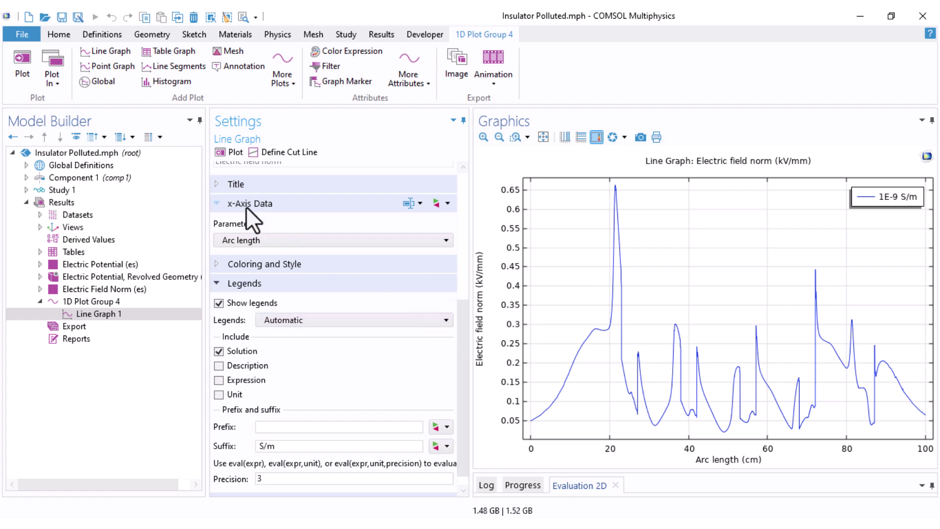
click(398, 243)
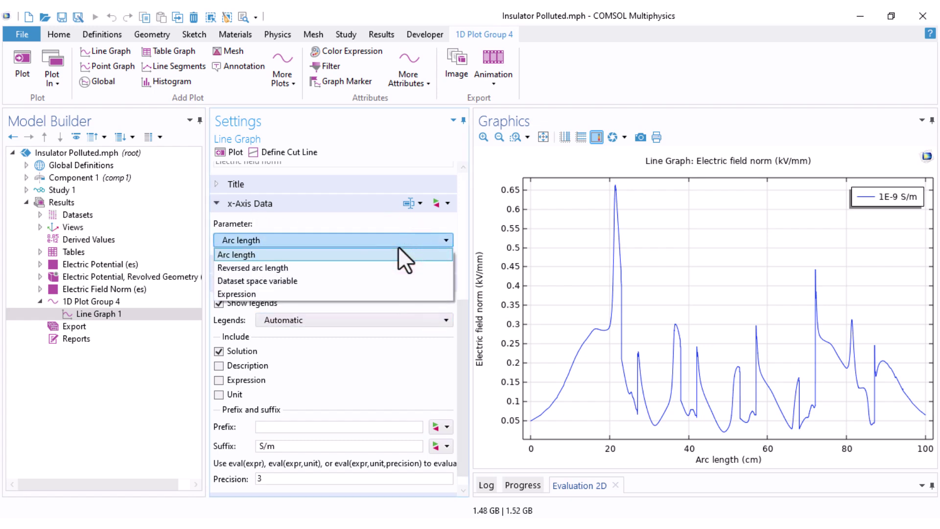
double_click(252, 270)
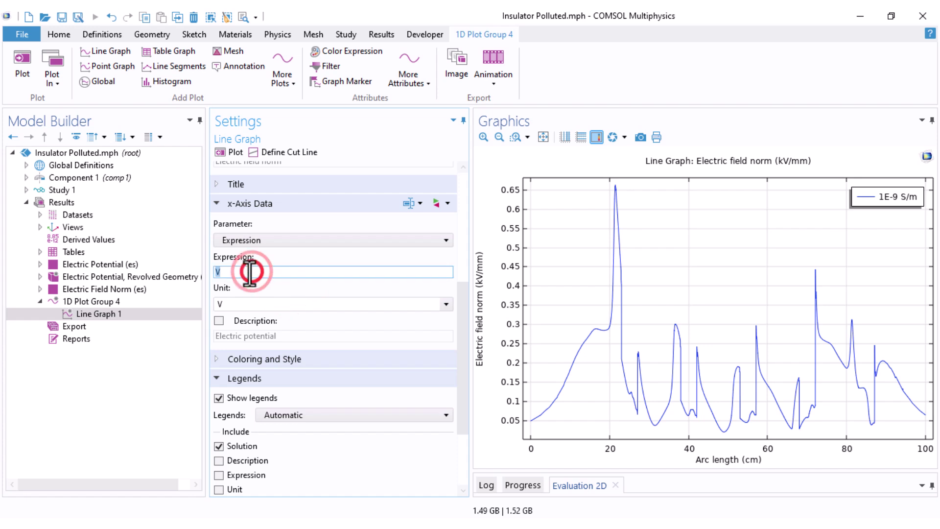
click(446, 208)
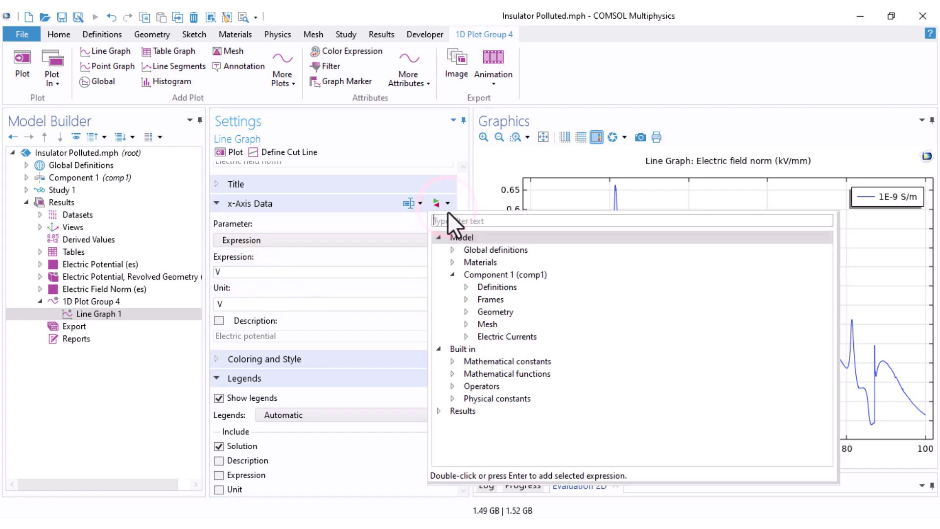
click(465, 316)
click(480, 324)
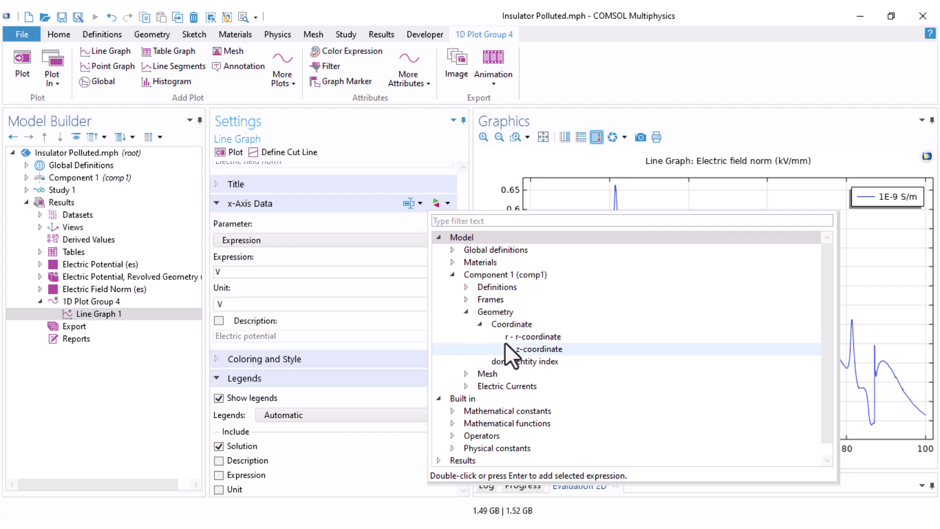
double_click(532, 349)
click(229, 152)
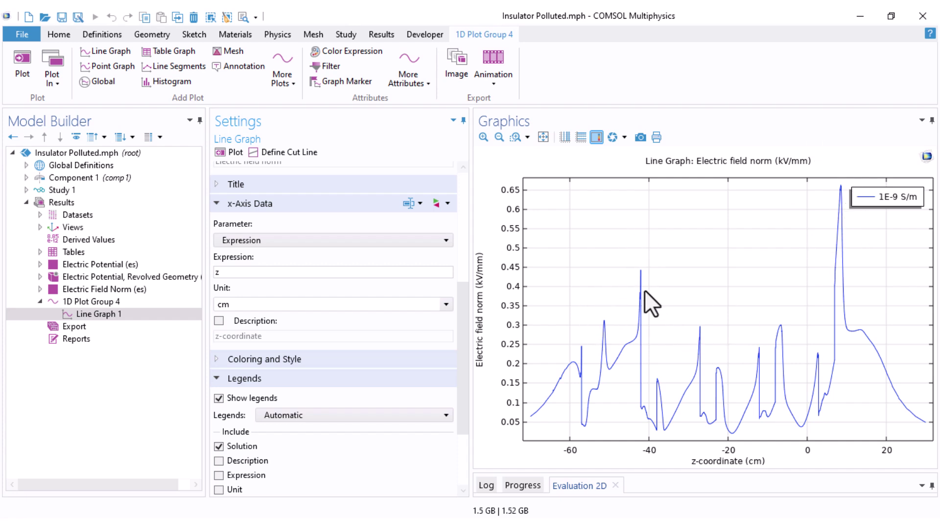
- Plot Line Graph 1 for the Cond_P parameter indices 2, 3 and 4 in turn
drag(462, 315, 466, 204)
click(373, 277)
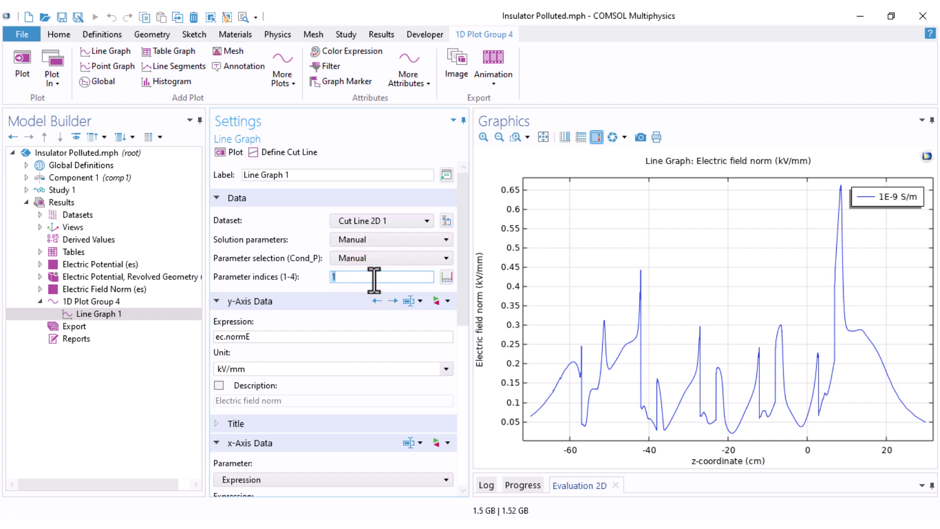
text(2)
click(229, 152)
double_click(353, 277)
text(3)
click(229, 151)
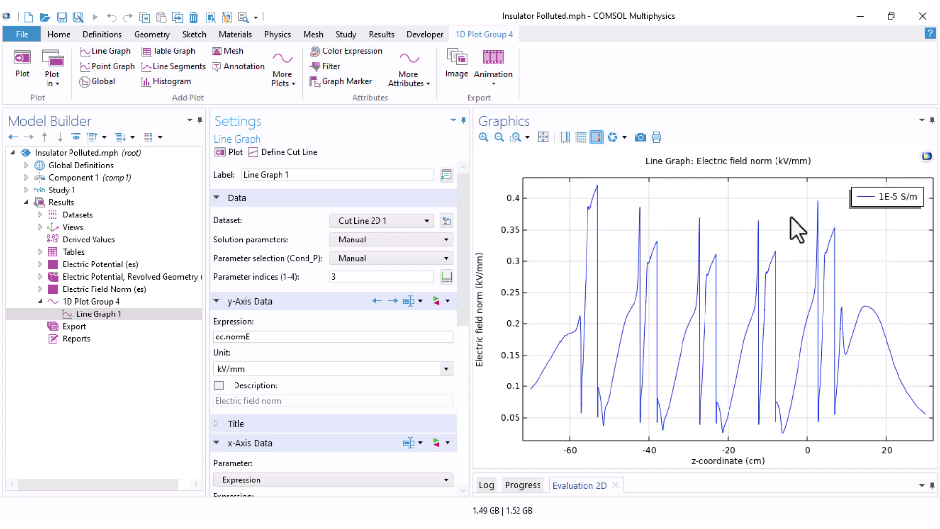
double_click(376, 273)
text(4)
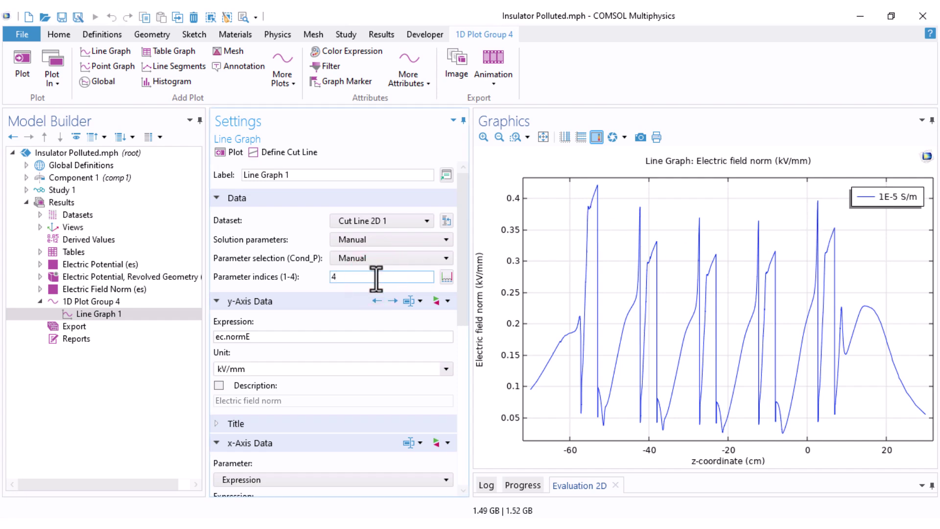
click(236, 154)
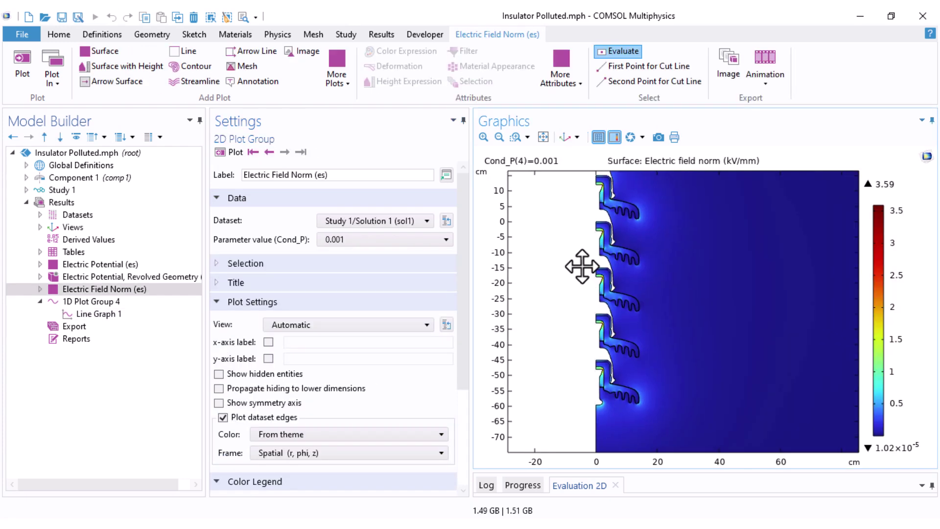
- Add a Global Evaluation under Derived Values with the Electric Currents terminal current ec.I0_1 as its expression
click(40, 301)
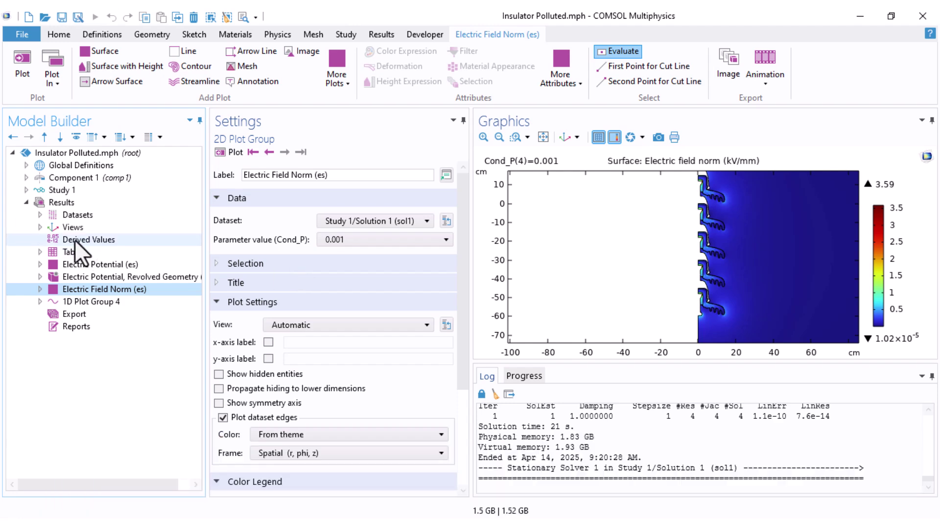
click(74, 239)
right_click(74, 239)
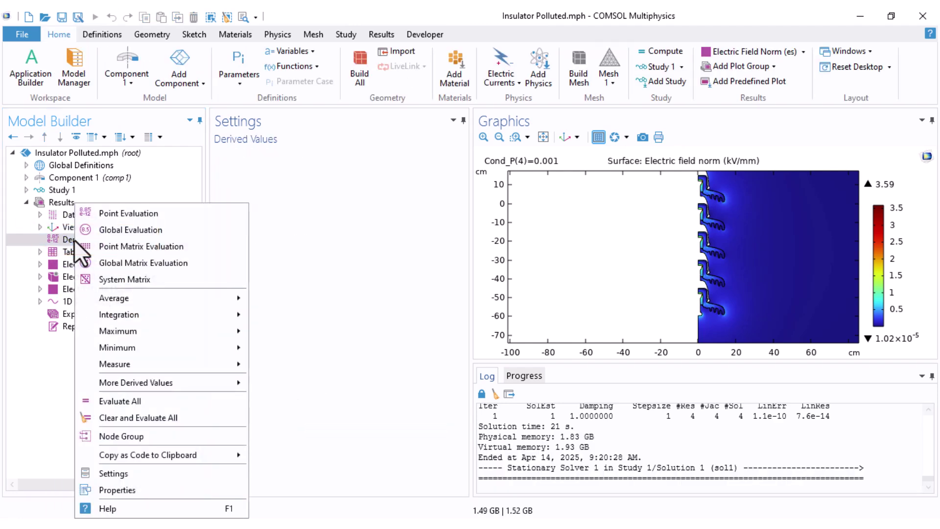
click(126, 230)
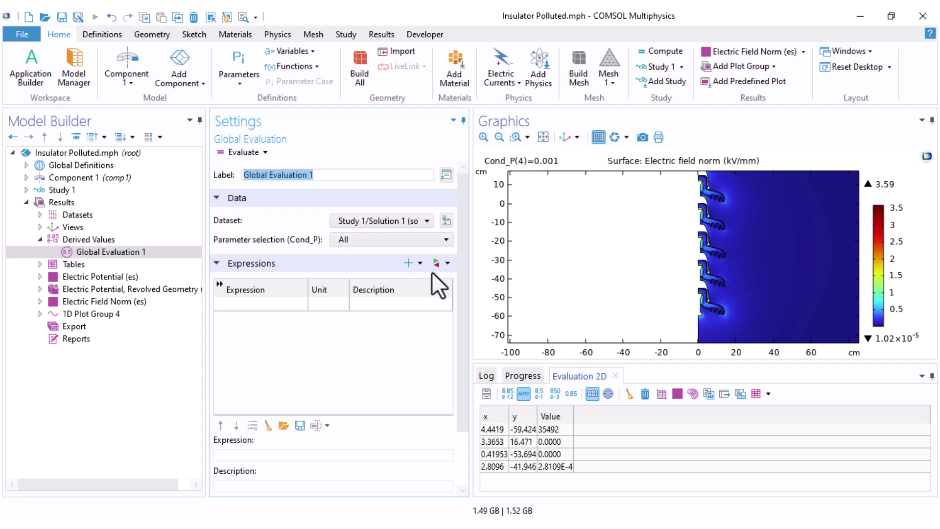
click(435, 263)
click(464, 347)
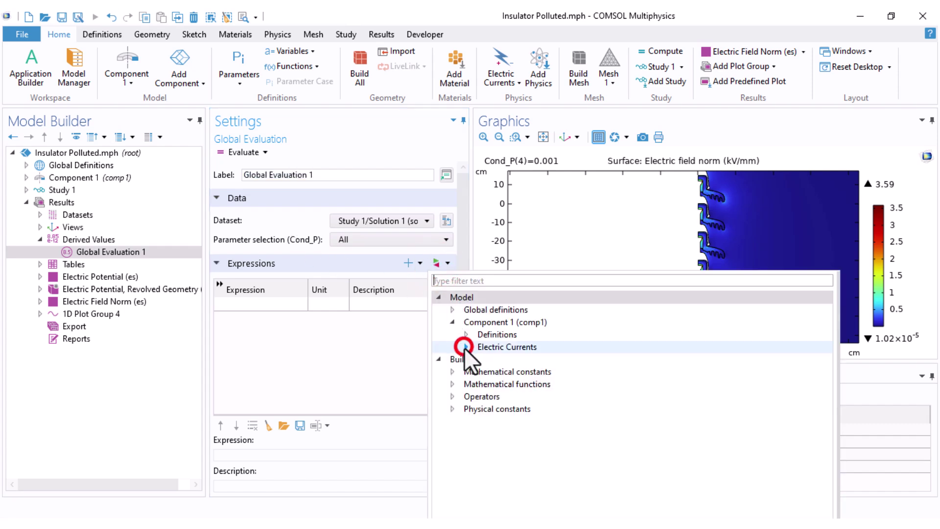
click(479, 383)
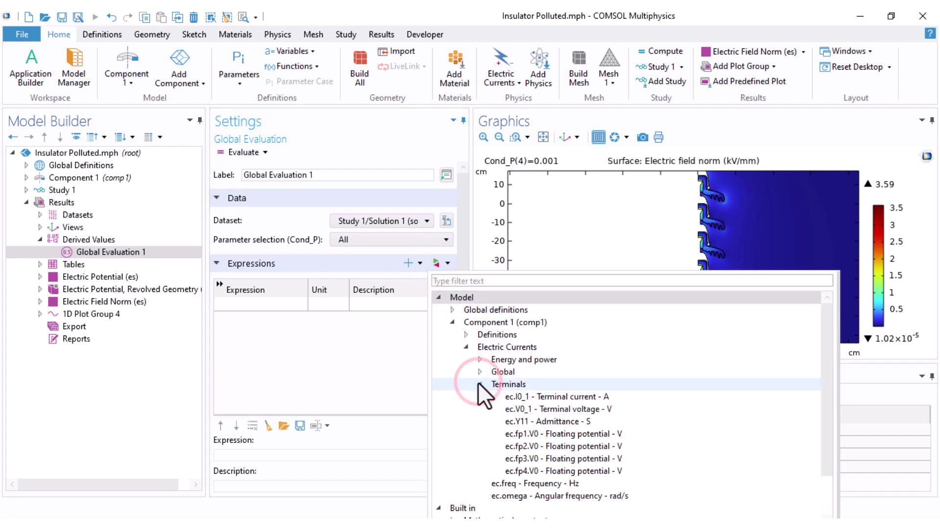
double_click(541, 397)
- Set the terminal current's unit to uA, evaluate it for all Cond_P values, and enlarge the results table area
click(313, 305)
text(A)
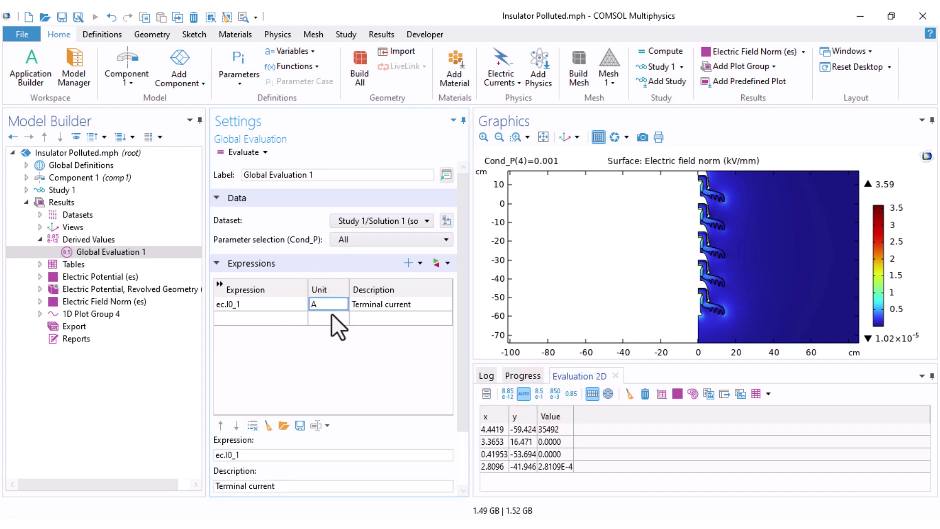
click(221, 154)
drag(551, 377, 660, 285)
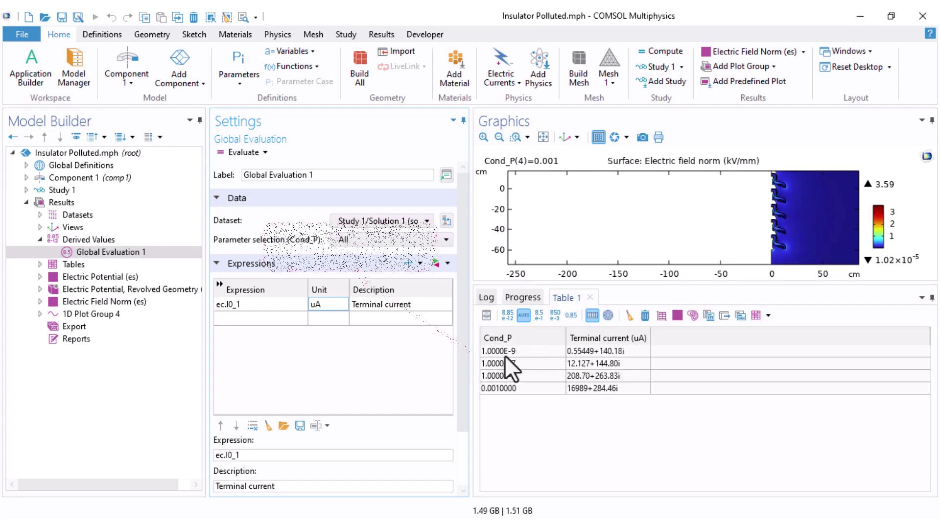